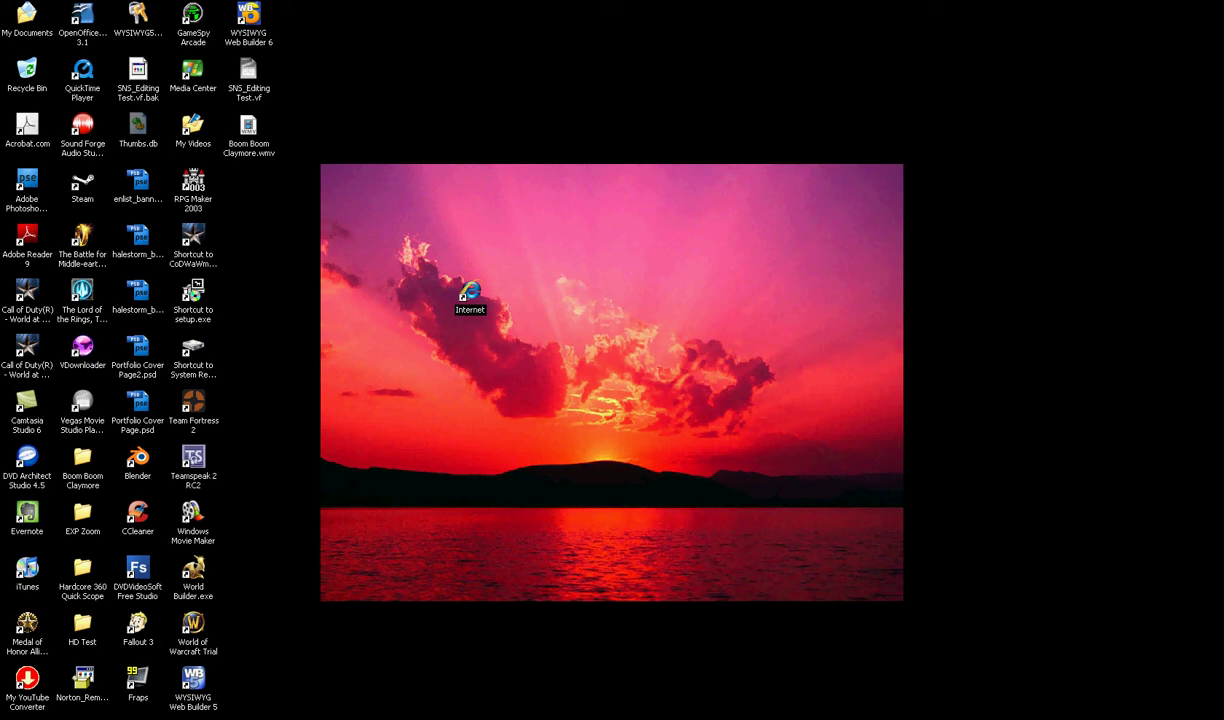
# Launch Vegas Movie Studio Platinum 9.0 from the desktop.
pyautogui.doubleClick(83, 402)
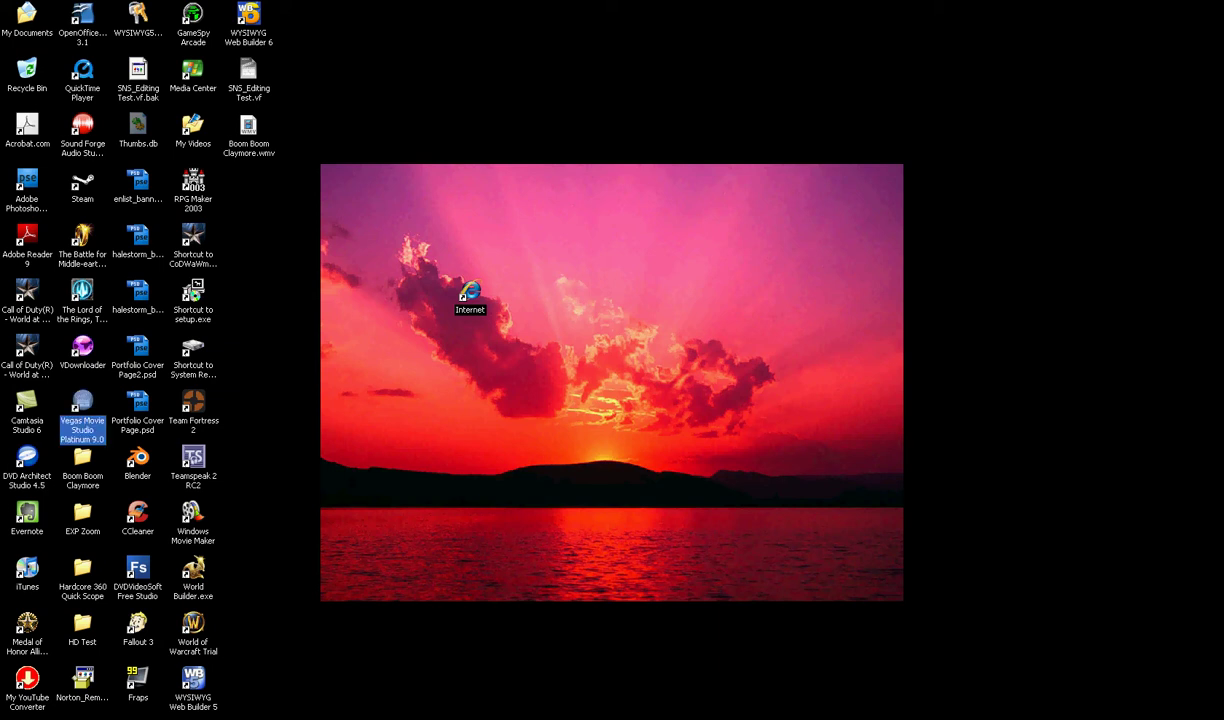
pyautogui.click(83, 402)
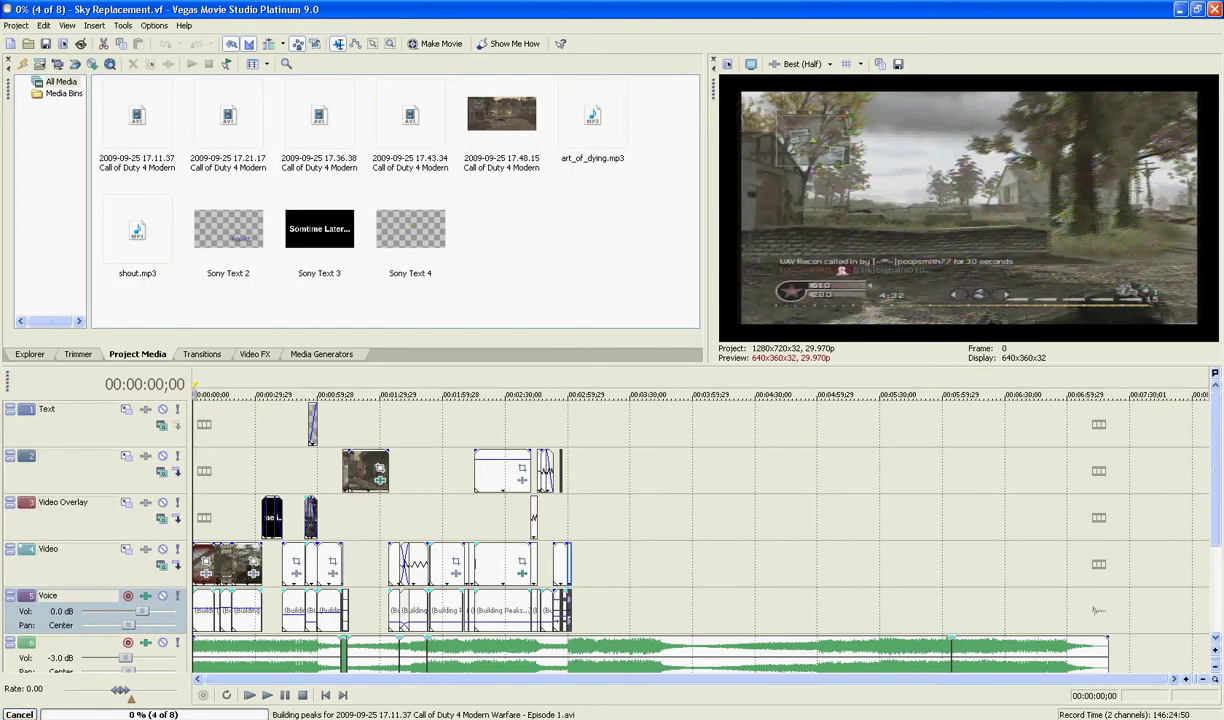
# Preview the open Sky Replacement project at several points along its timeline.
pyautogui.click(267, 695)
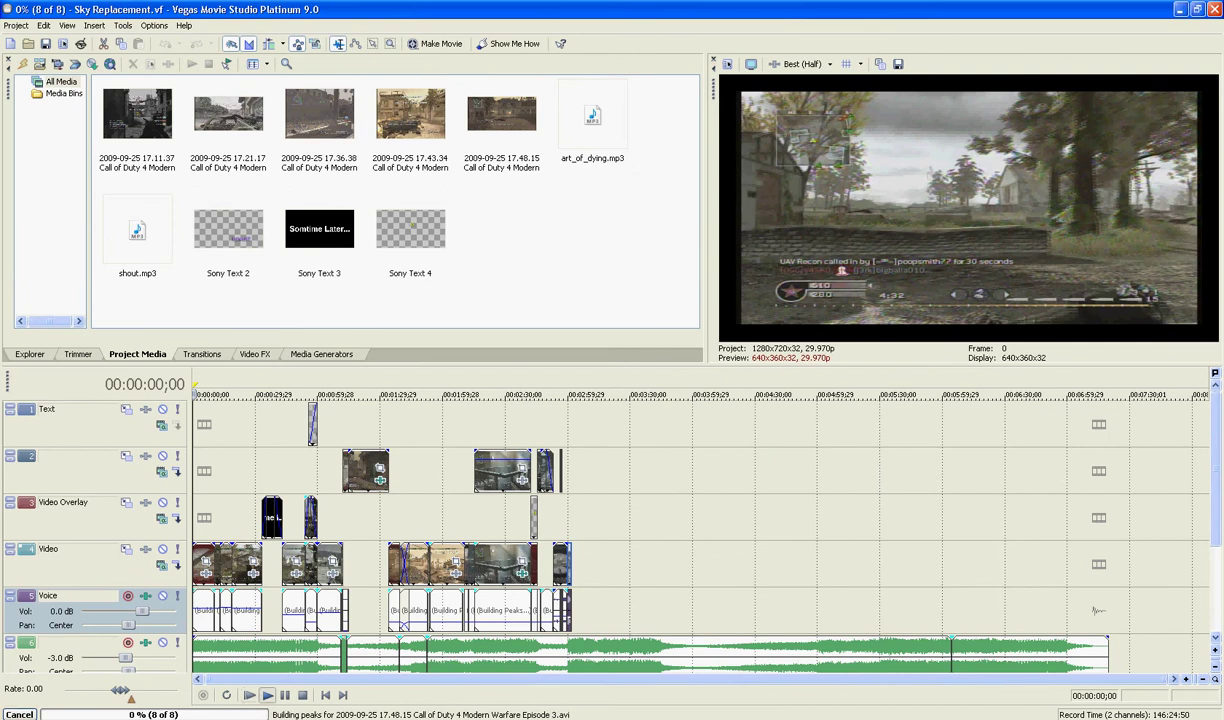
pyautogui.click(285, 695)
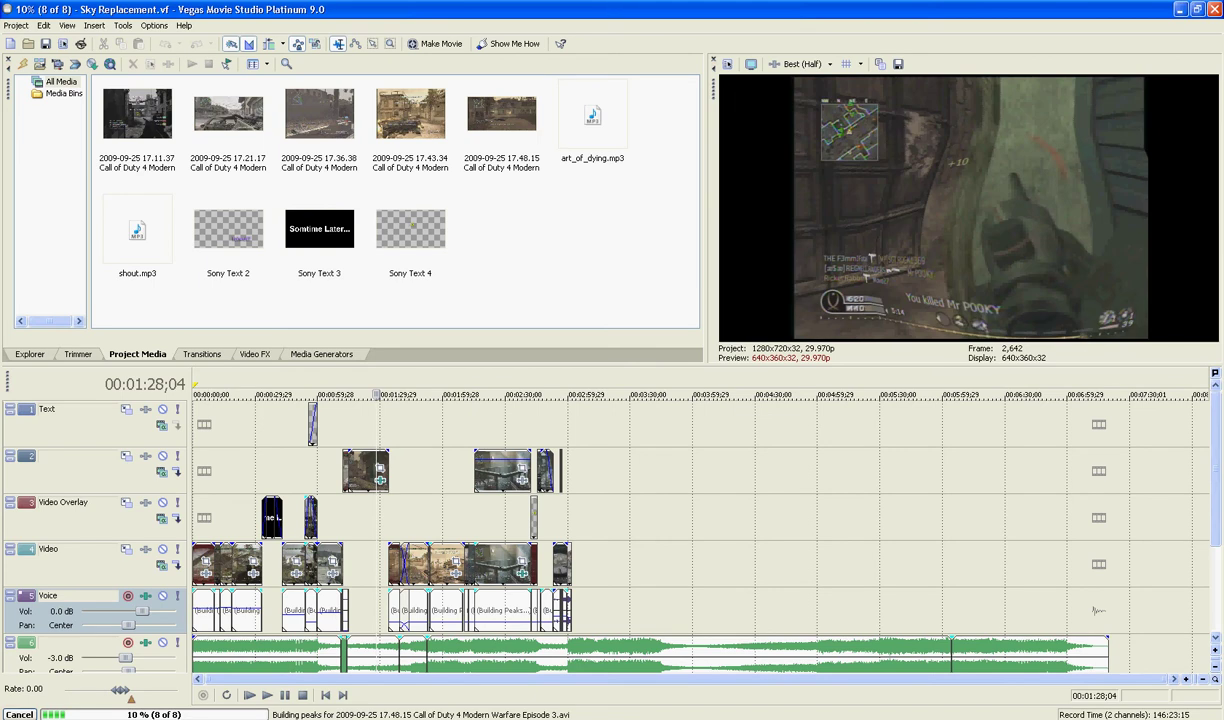
pyautogui.click(380, 610)
pyautogui.click(463, 610)
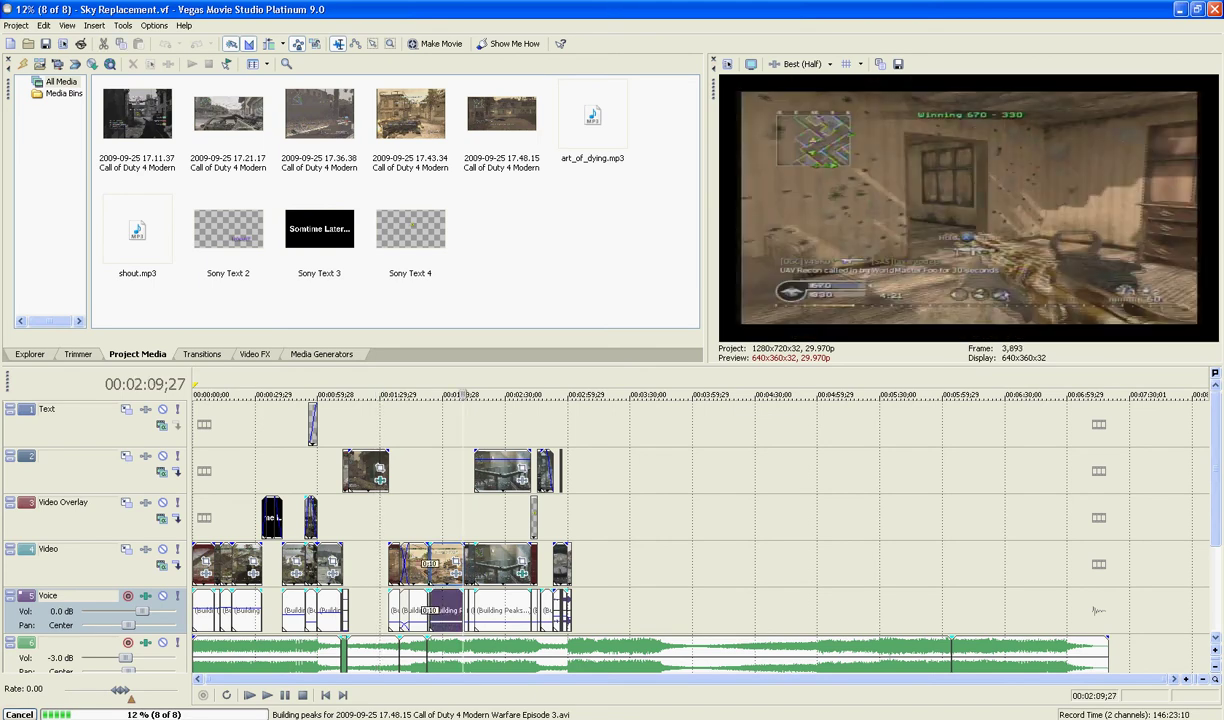
pyautogui.click(538, 565)
pyautogui.click(511, 518)
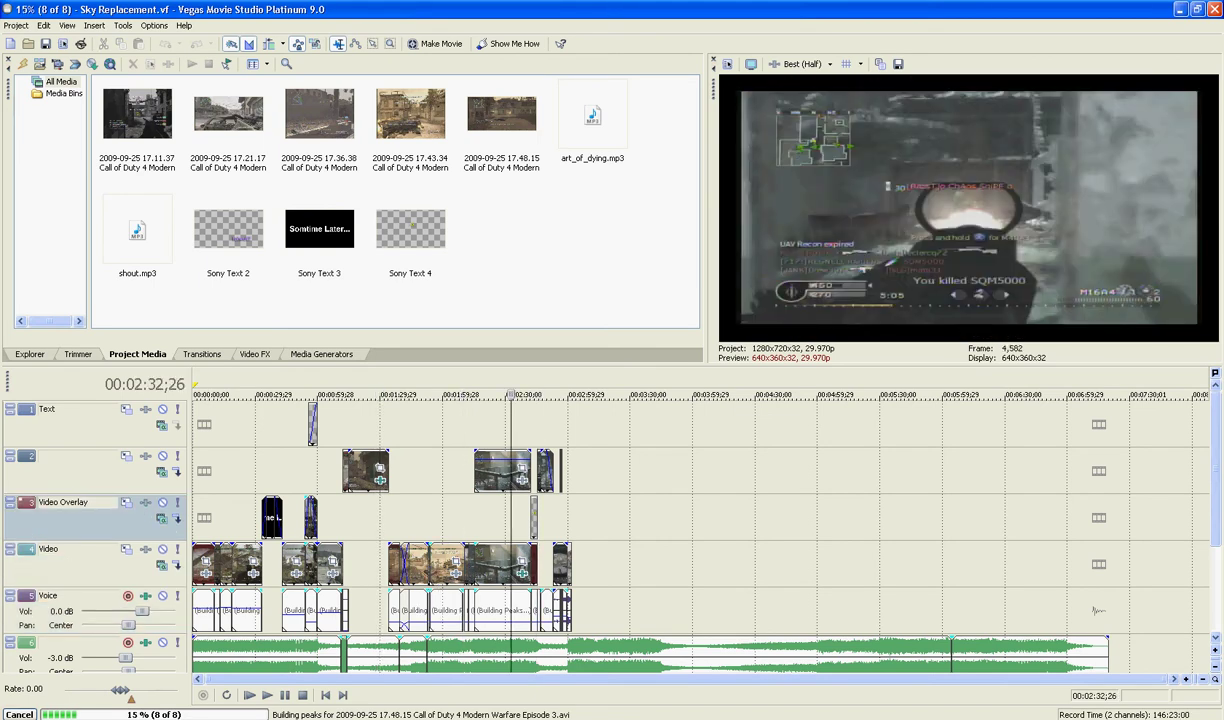
pyautogui.click(523, 518)
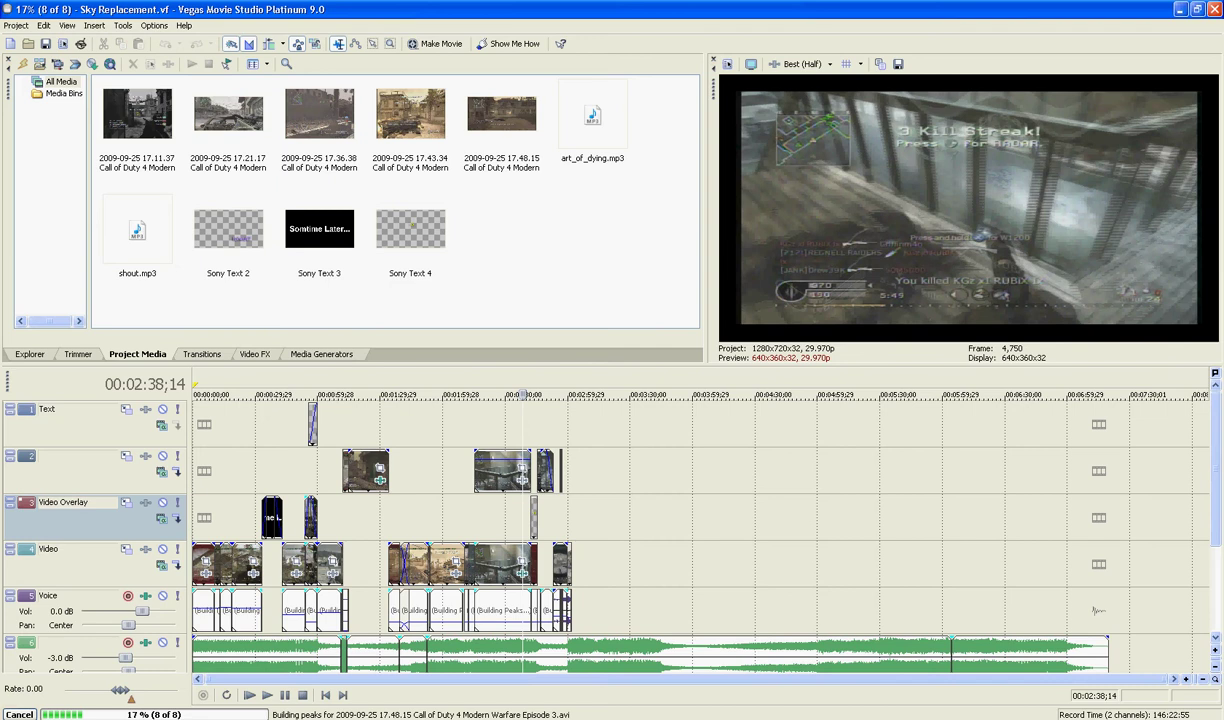
# Close the current project, cancelling its background operation, and create a new project named "Image Animation".
pyautogui.click(16, 25)
pyautogui.click(28, 71)
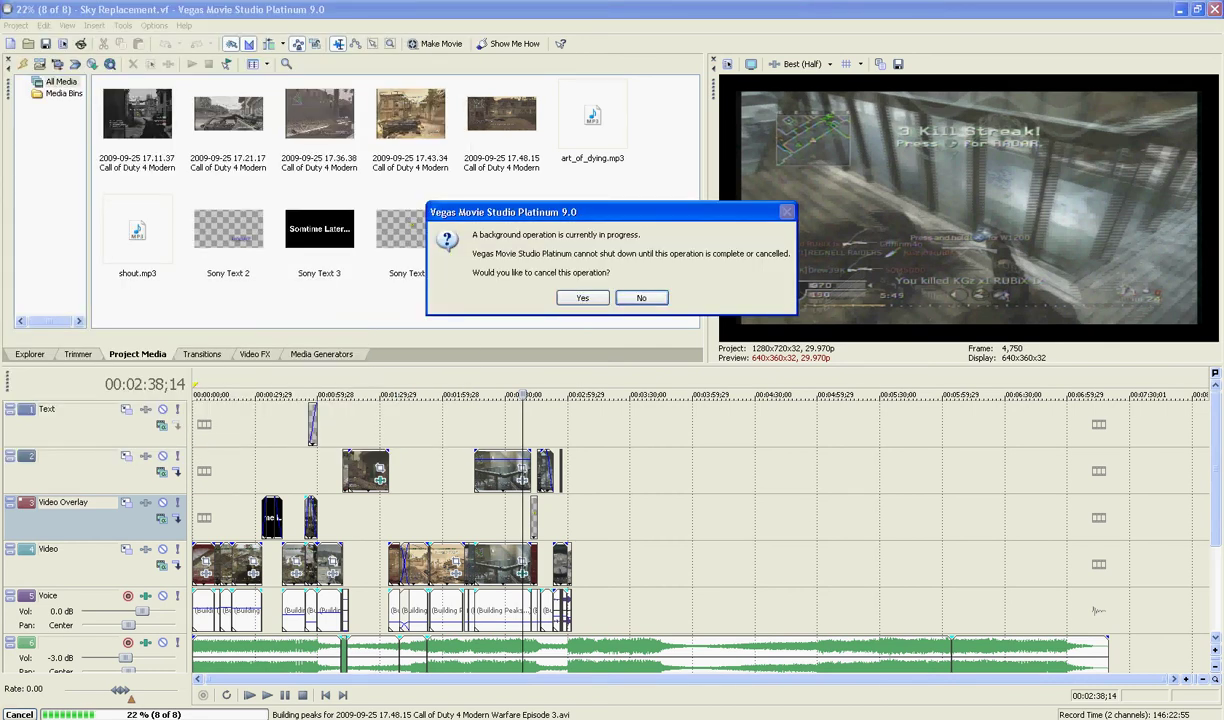
pyautogui.click(583, 298)
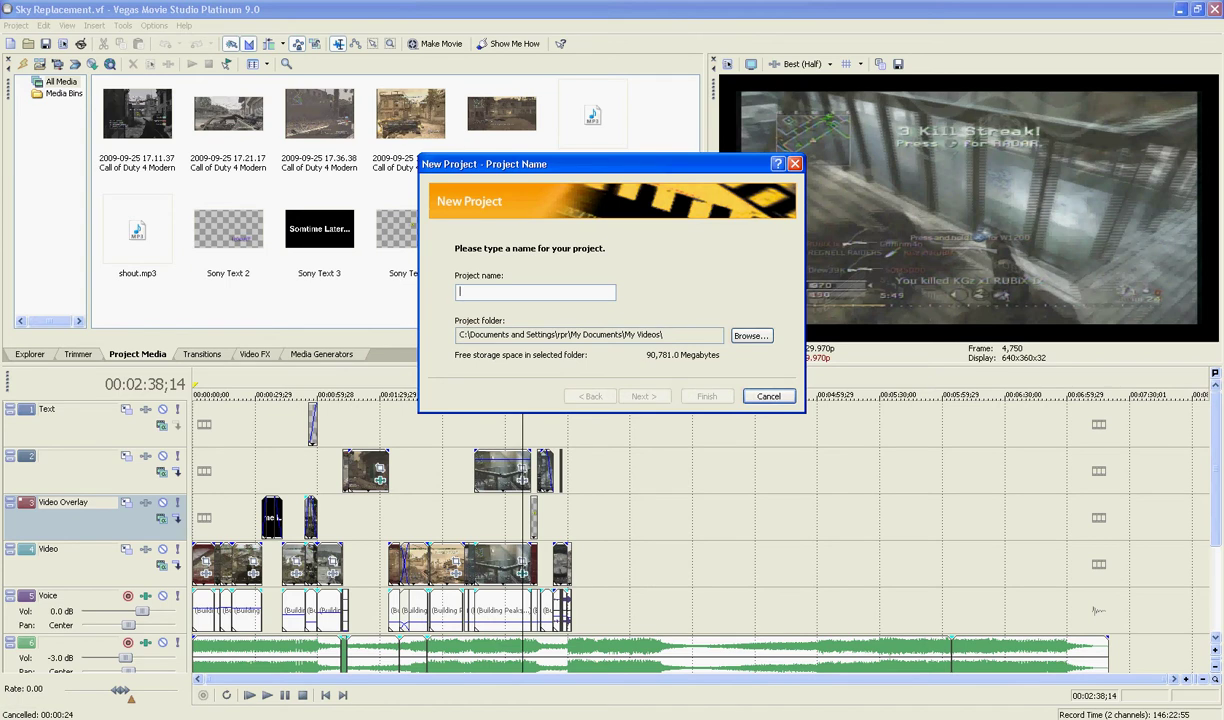
pyautogui.write('Image Animation')
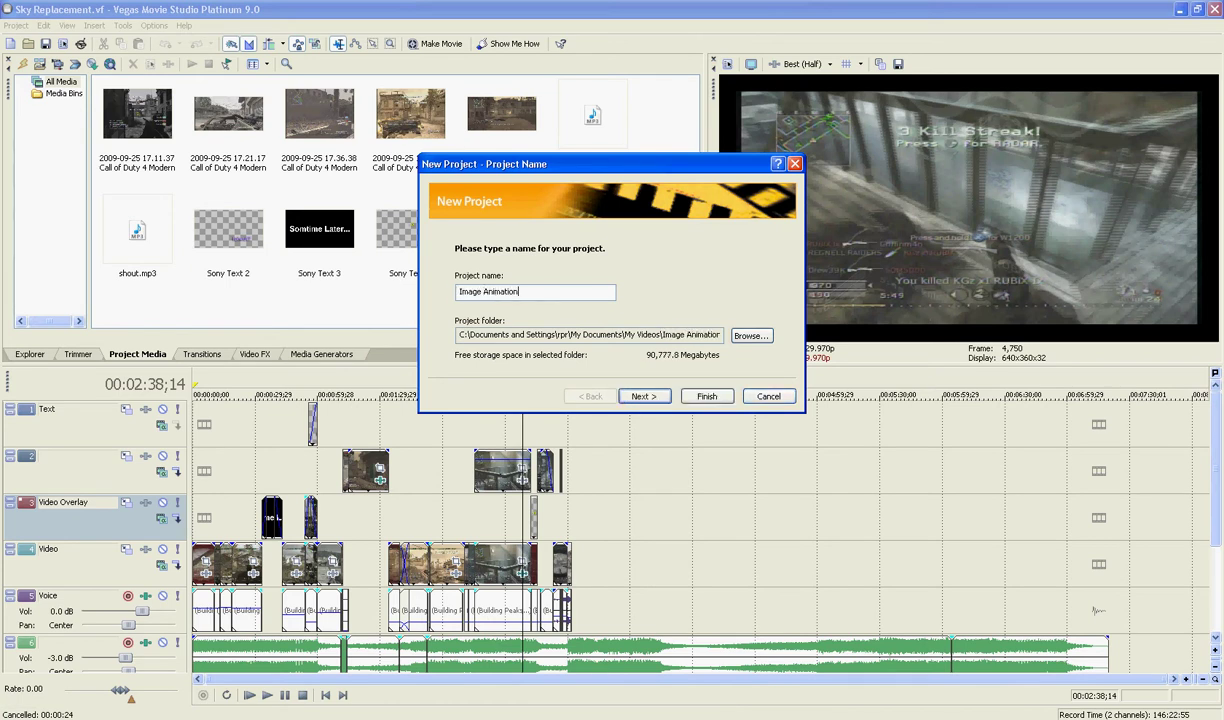
pyautogui.click(707, 396)
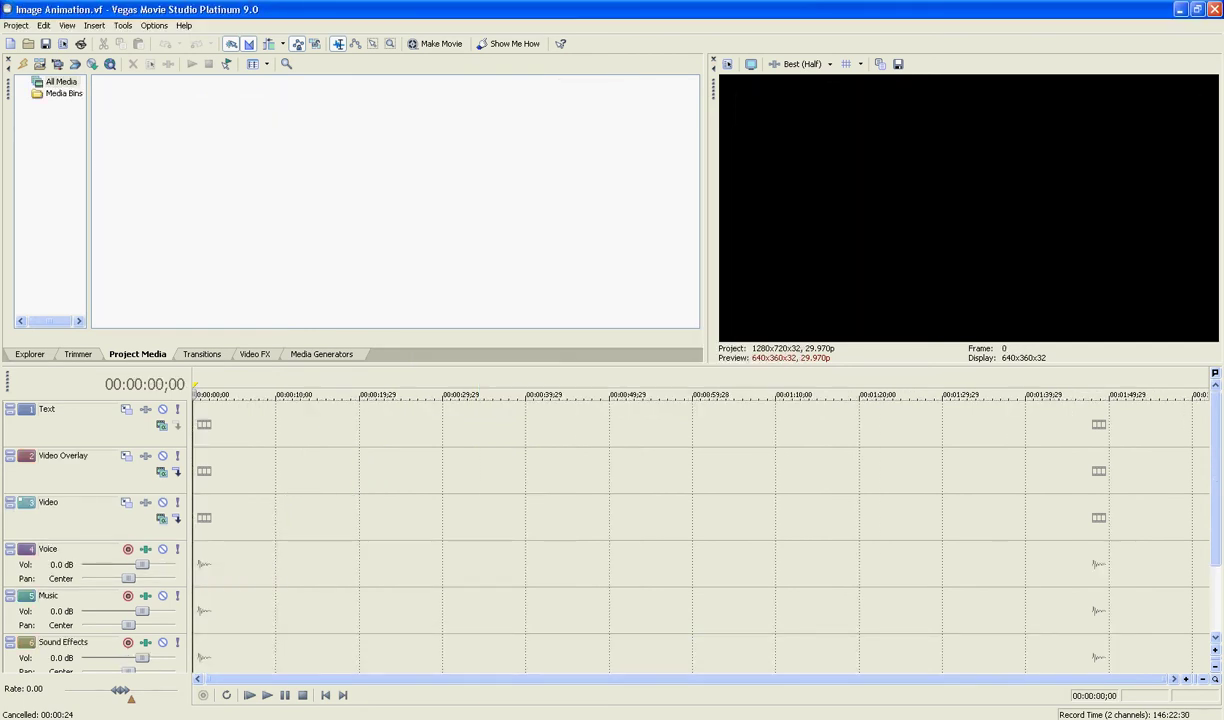
# Import hardcore 360.wmv and place it at the start of the Video track.
pyautogui.click(16, 26)
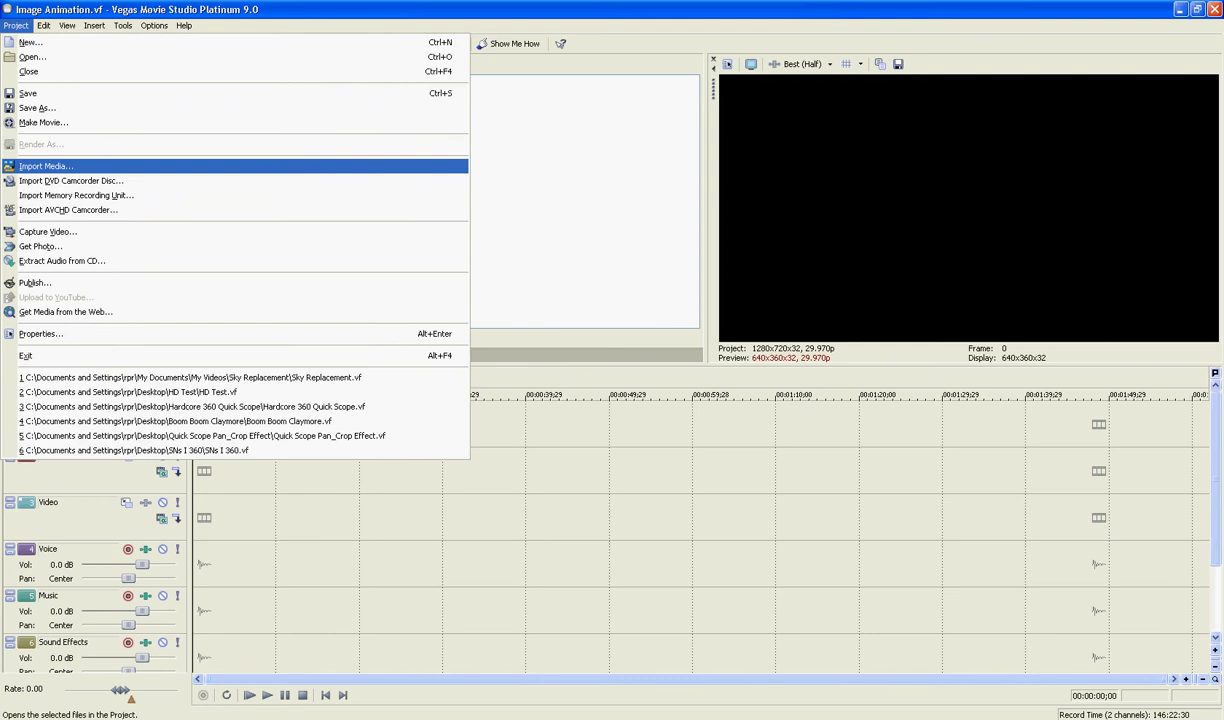
pyautogui.click(46, 165)
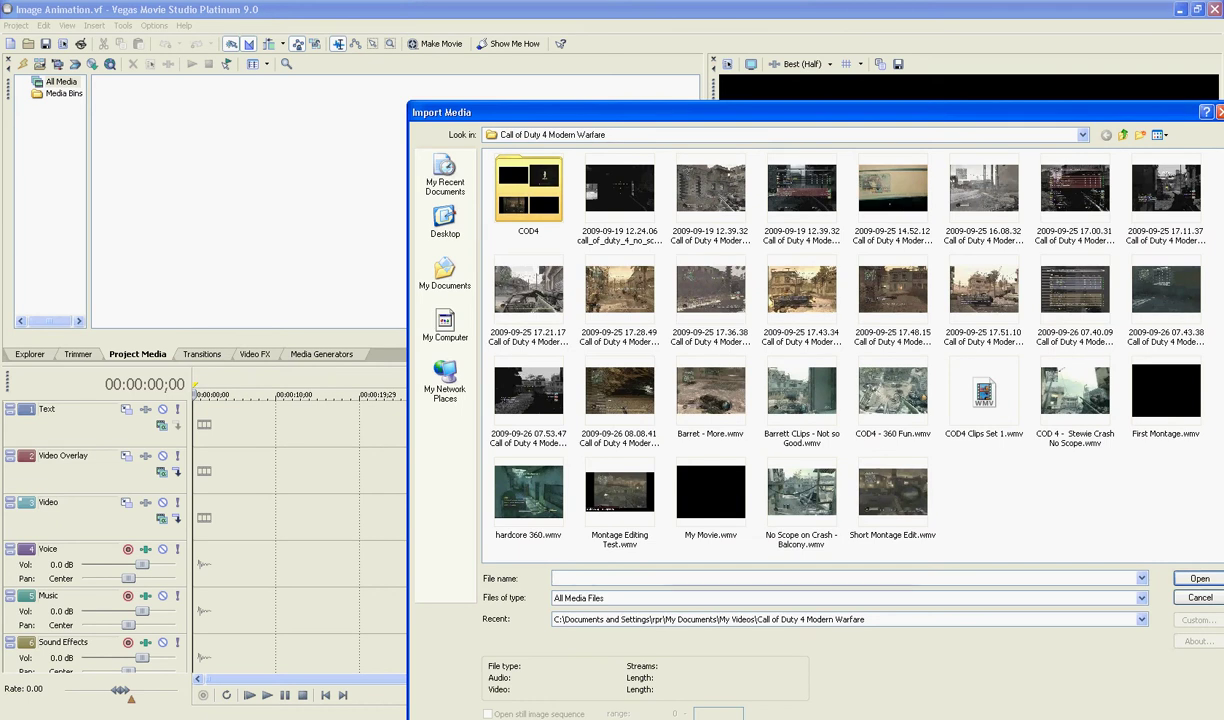
pyautogui.doubleClick(528, 492)
pyautogui.moveTo(137, 114); pyautogui.dragTo(193, 517)
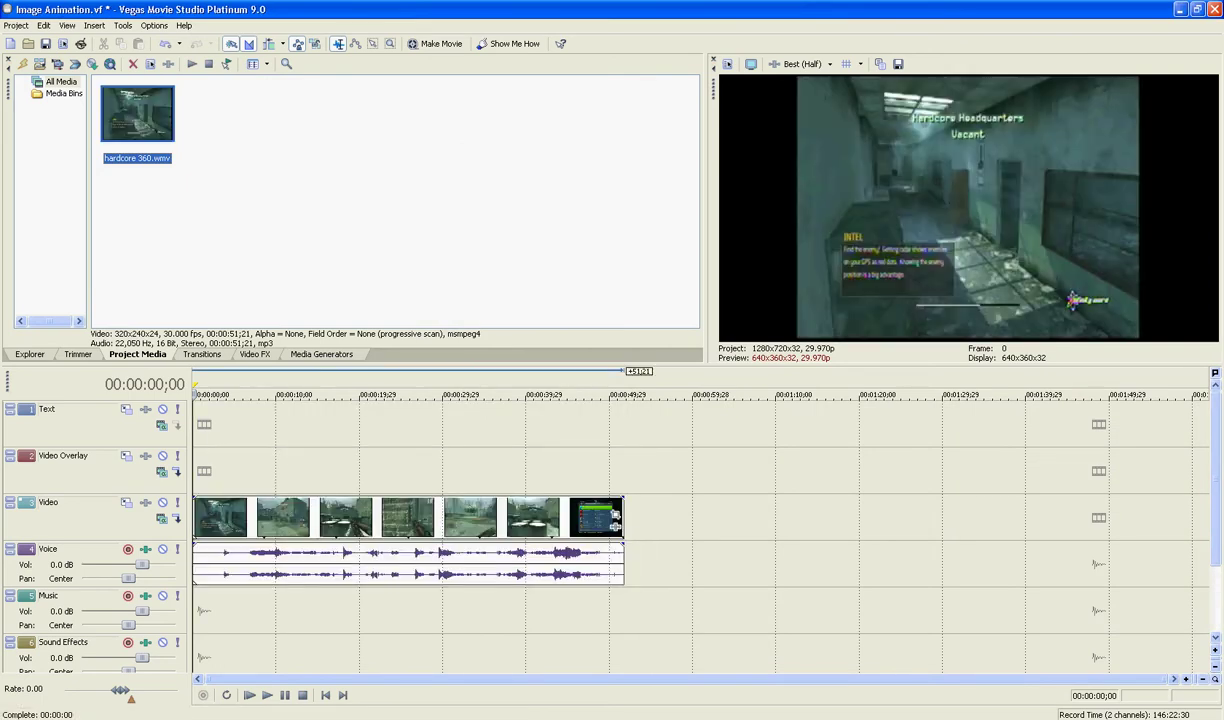
# Set the hardcore 360 video event's pixel aspect ratio to 1.3333 (HDV 1080) in its media properties.
pyautogui.click(290, 611)
pyautogui.click(378, 611)
pyautogui.rightClick(332, 516)
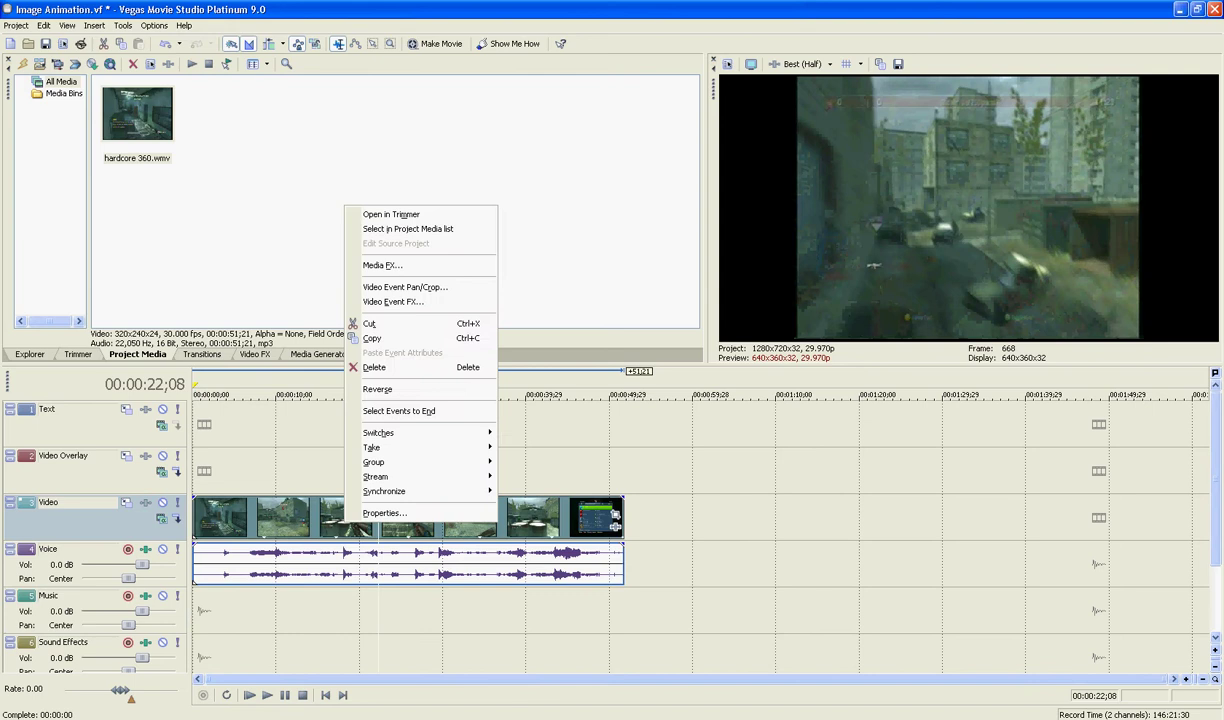
pyautogui.click(360, 663)
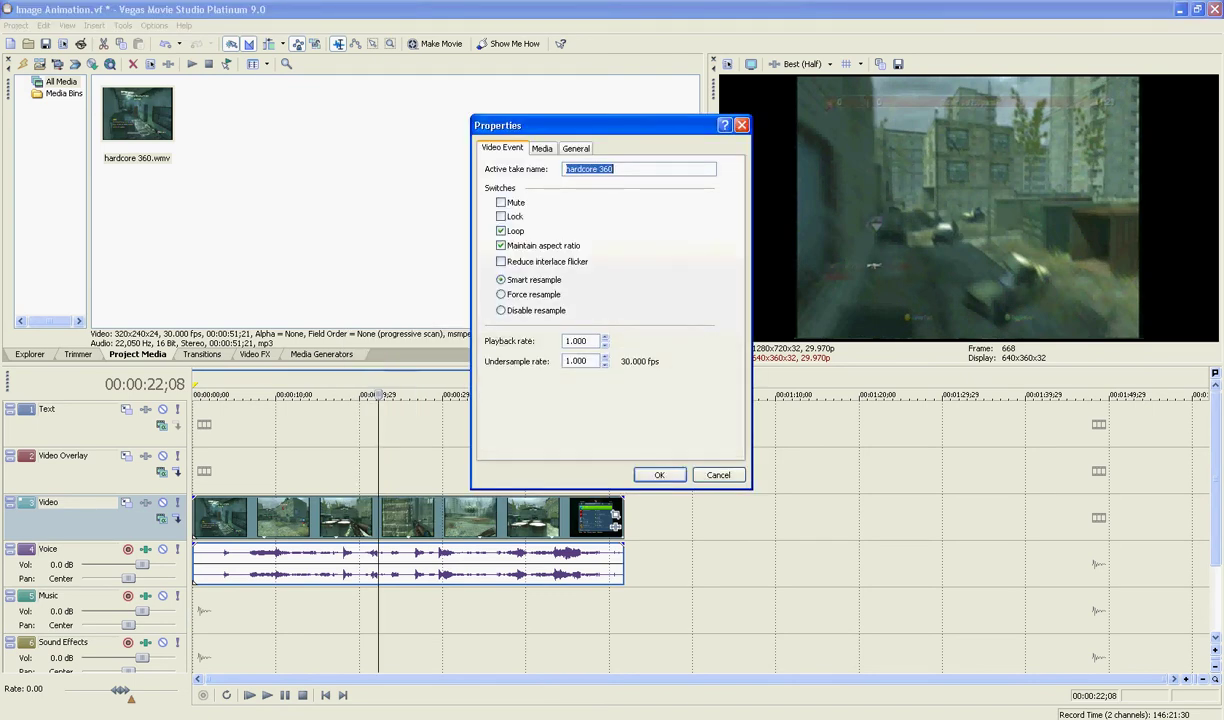
pyautogui.click(542, 148)
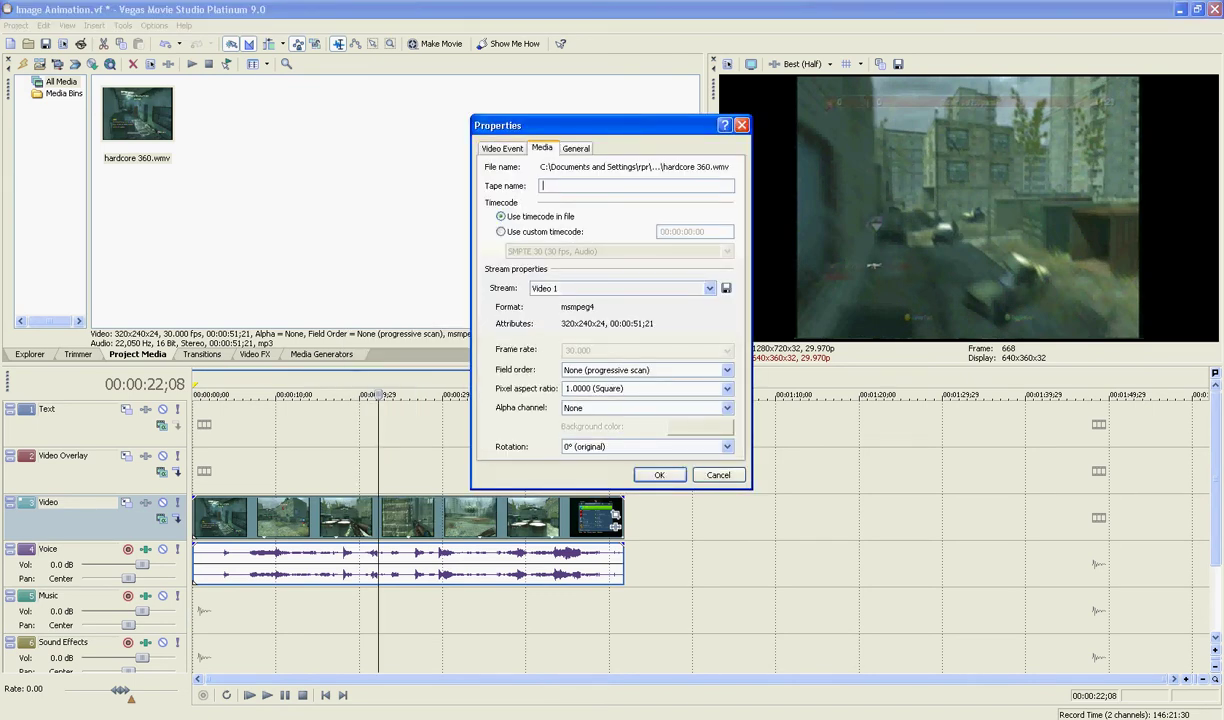
pyautogui.click(727, 389)
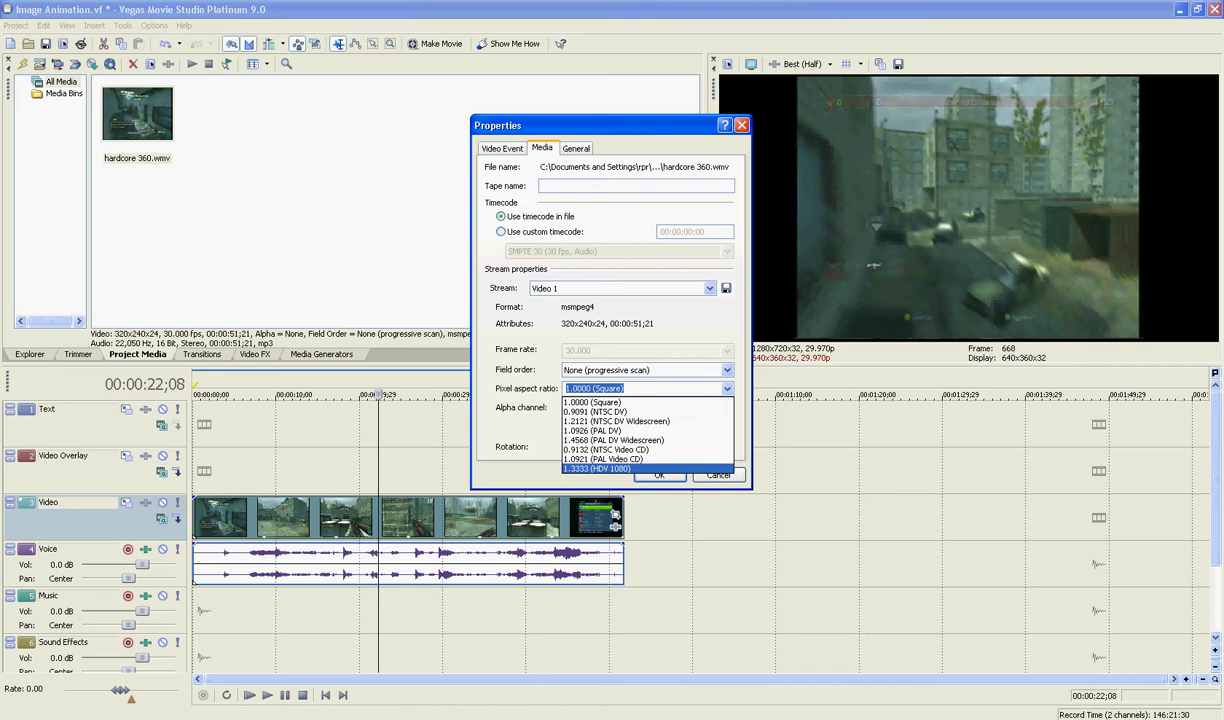
pyautogui.press('Return')
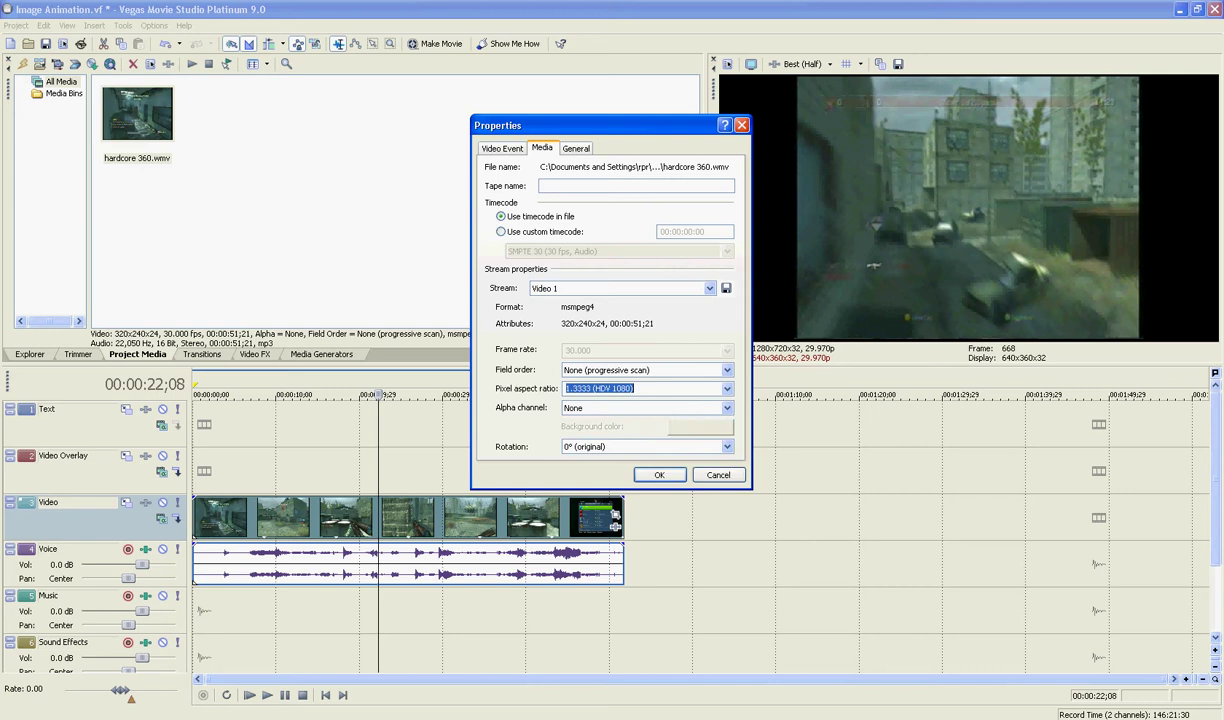
pyautogui.press('Return')
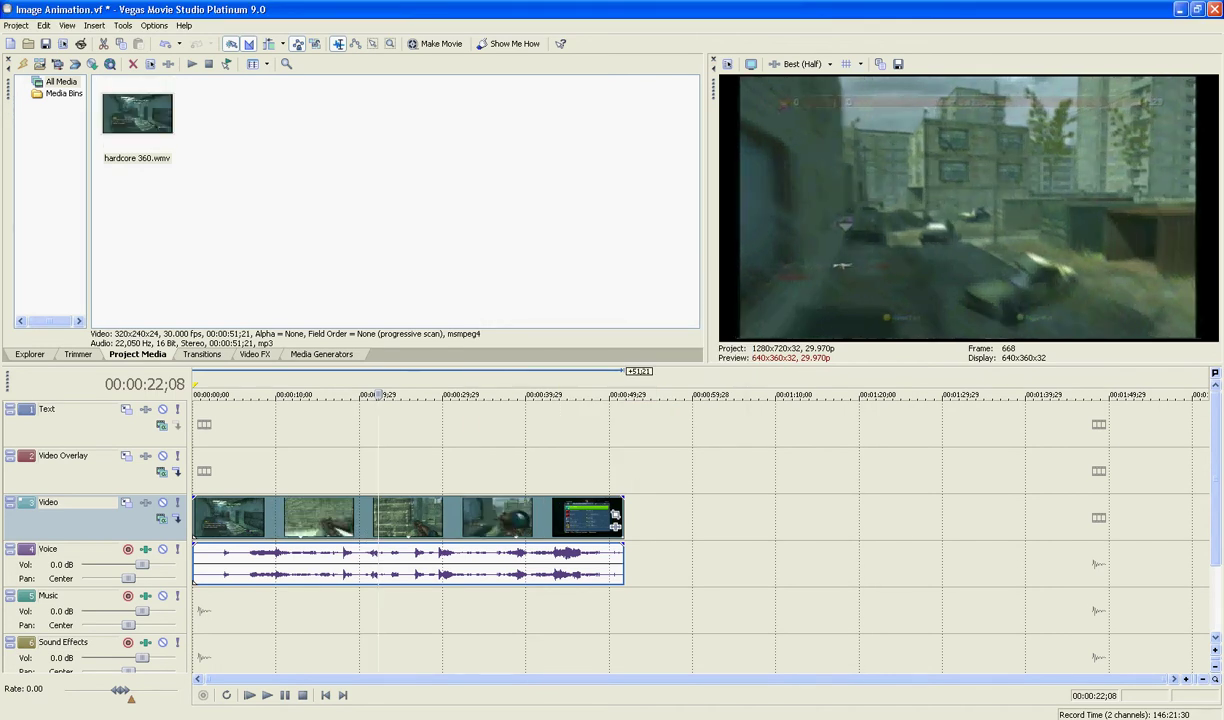
# Choose None (progressive scan) as the field order in the hardcore 360 clip's media properties.
pyautogui.rightClick(508, 505)
pyautogui.click(580, 492)
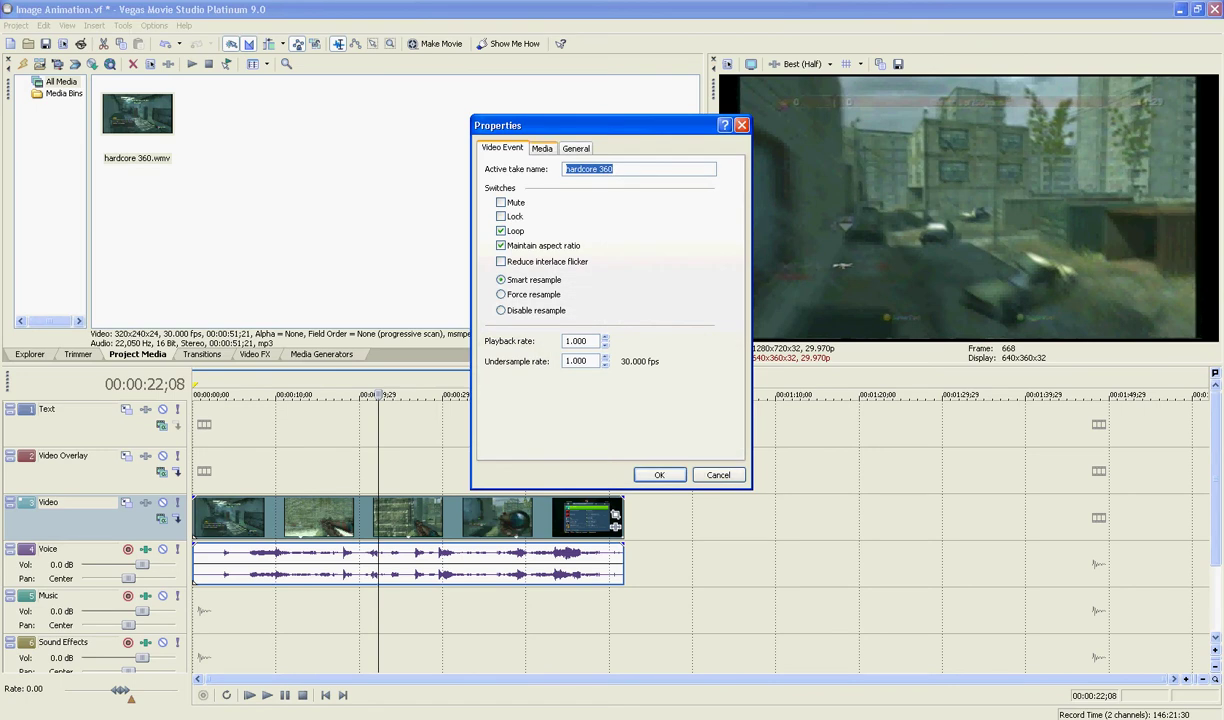
pyautogui.click(576, 148)
pyautogui.click(542, 148)
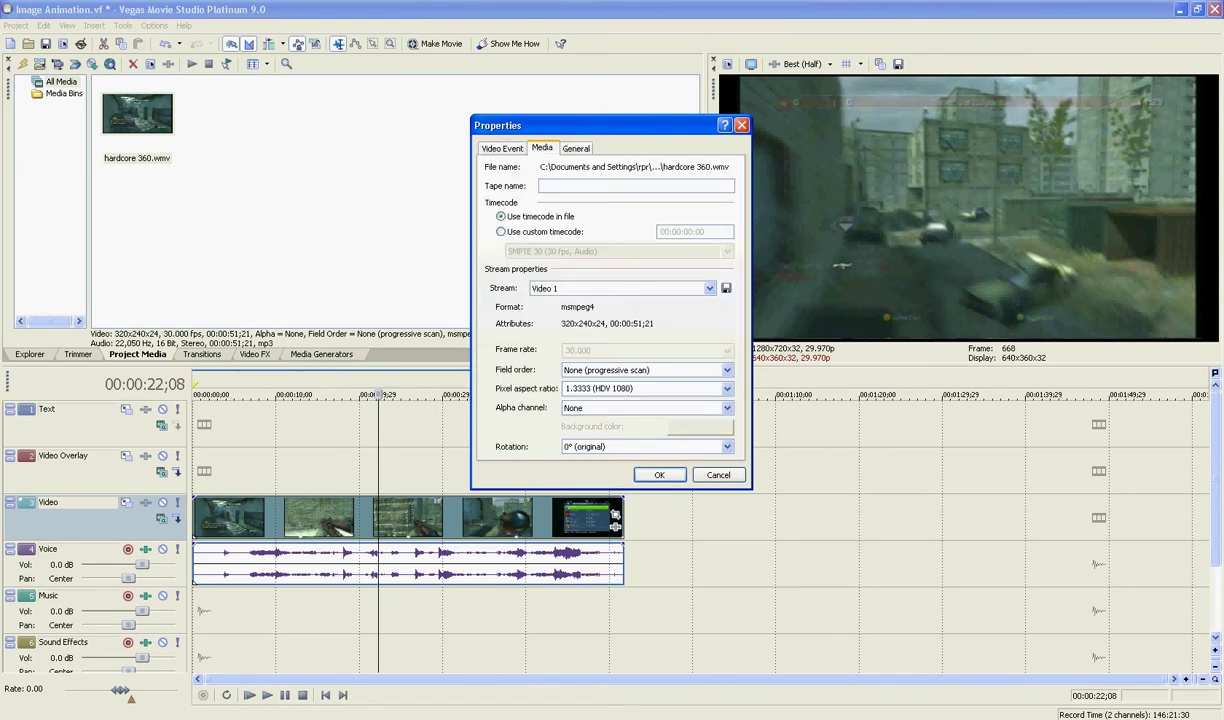
pyautogui.click(727, 370)
pyautogui.click(640, 382)
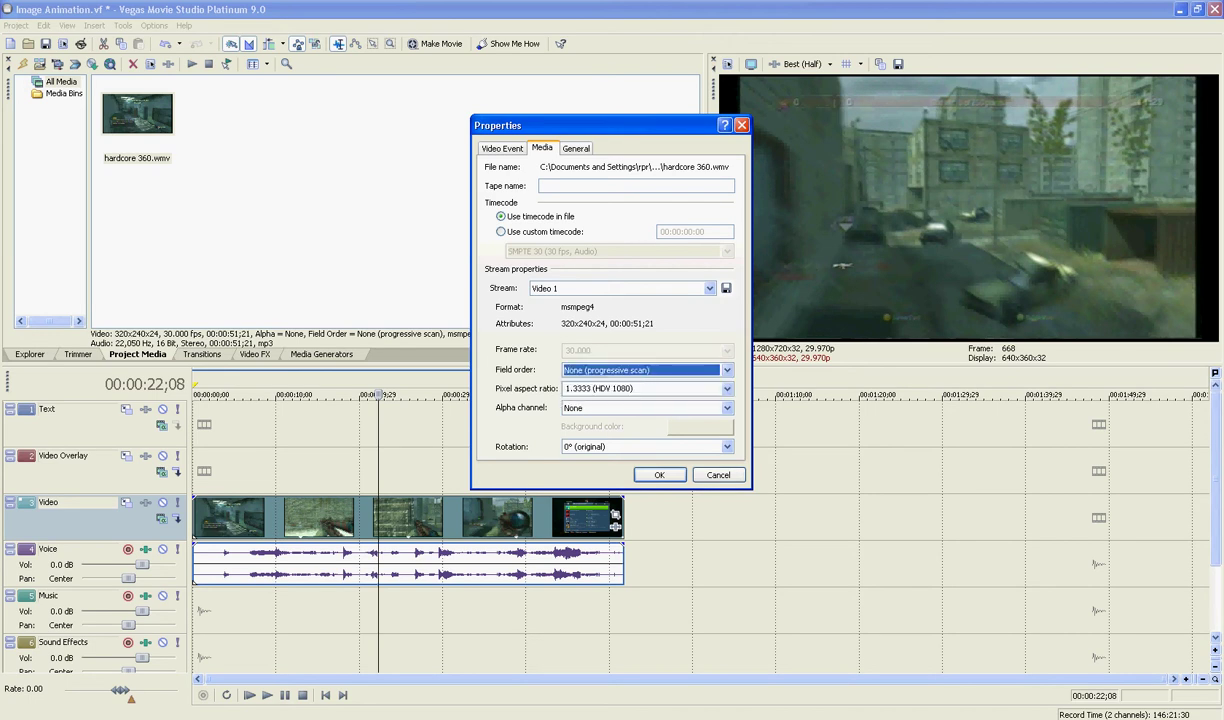
pyautogui.click(660, 475)
# Review the project properties, including the audio and folder settings, rendering quality and frame rate options.
pyautogui.hotkey('alt', 'Return')
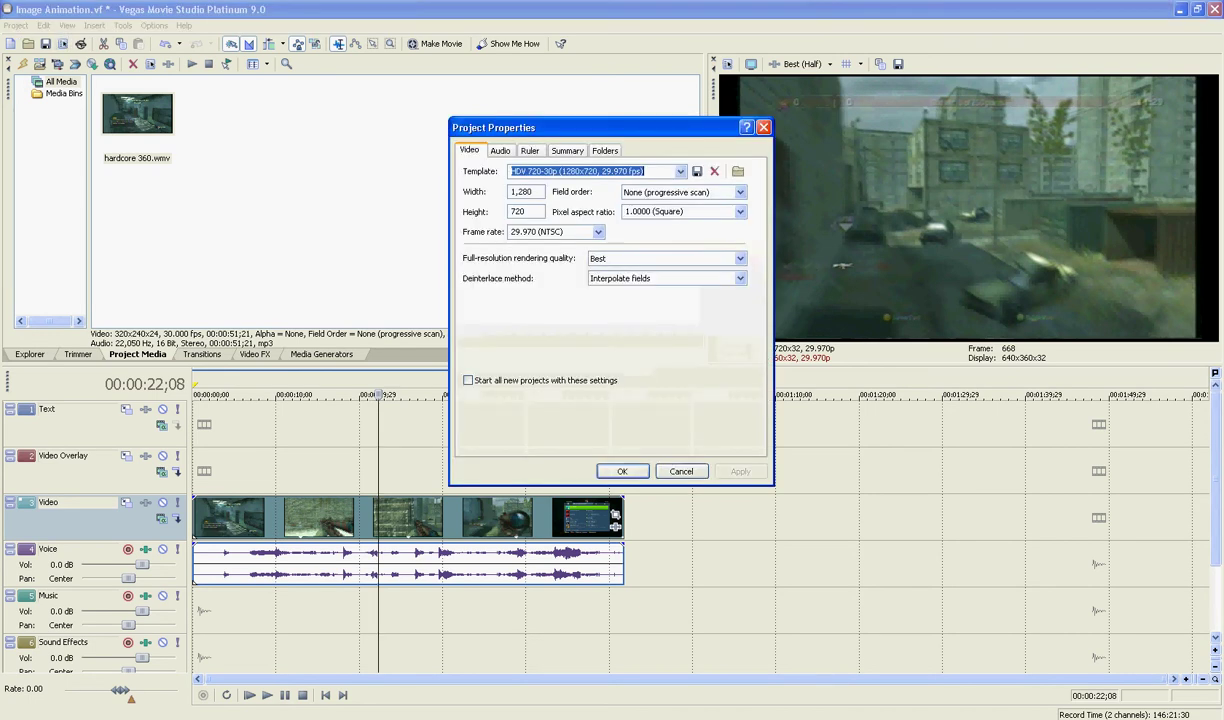
pyautogui.hotkey('ctrl', 'Tab')
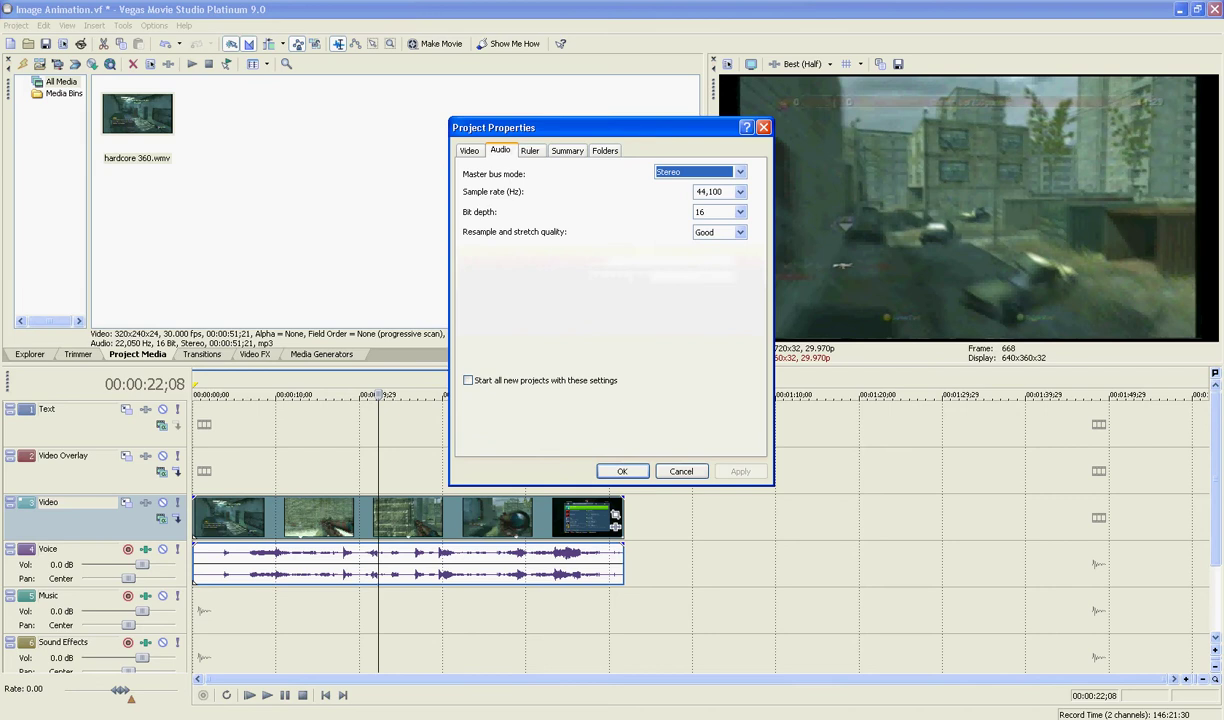
pyautogui.hotkey('ctrl', 'Tab')
pyautogui.hotkey('ctrl', 'Tab')
pyautogui.hotkey('ctrl', 'Tab')
pyautogui.hotkey('ctrl', 'Tab')
pyautogui.hotkey('ctrl', 'Tab')
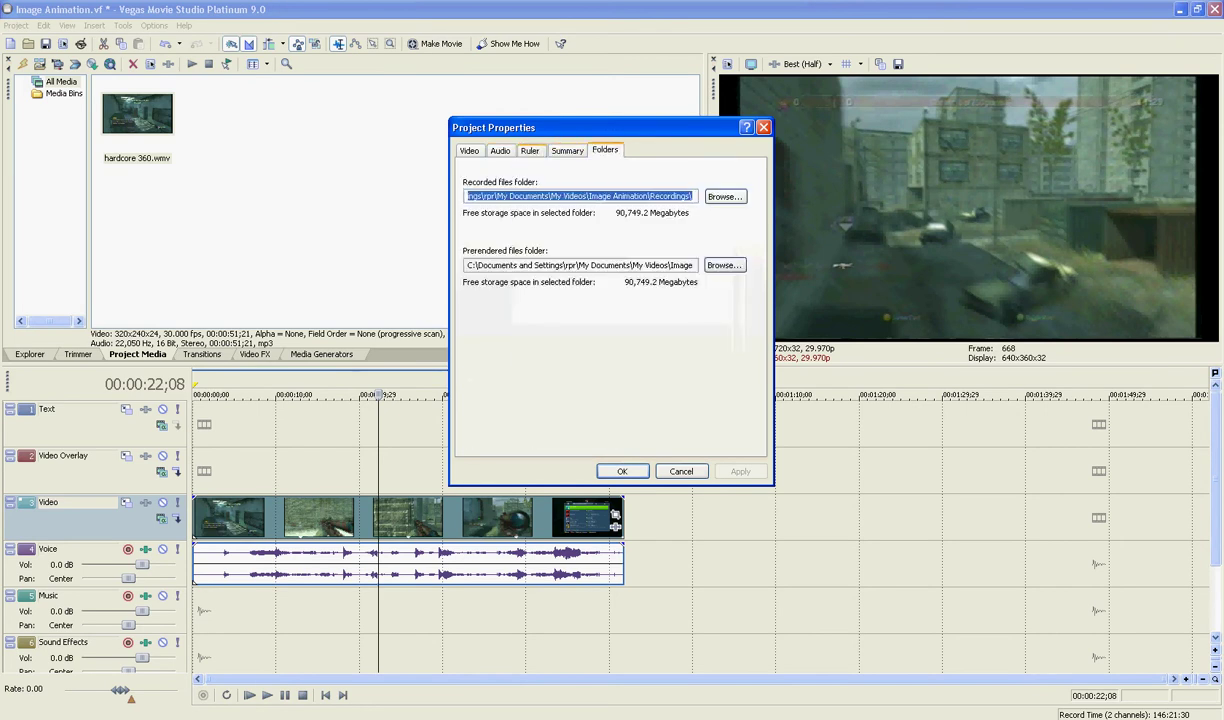
pyautogui.hotkey('ctrl', 'shift', 'Tab')
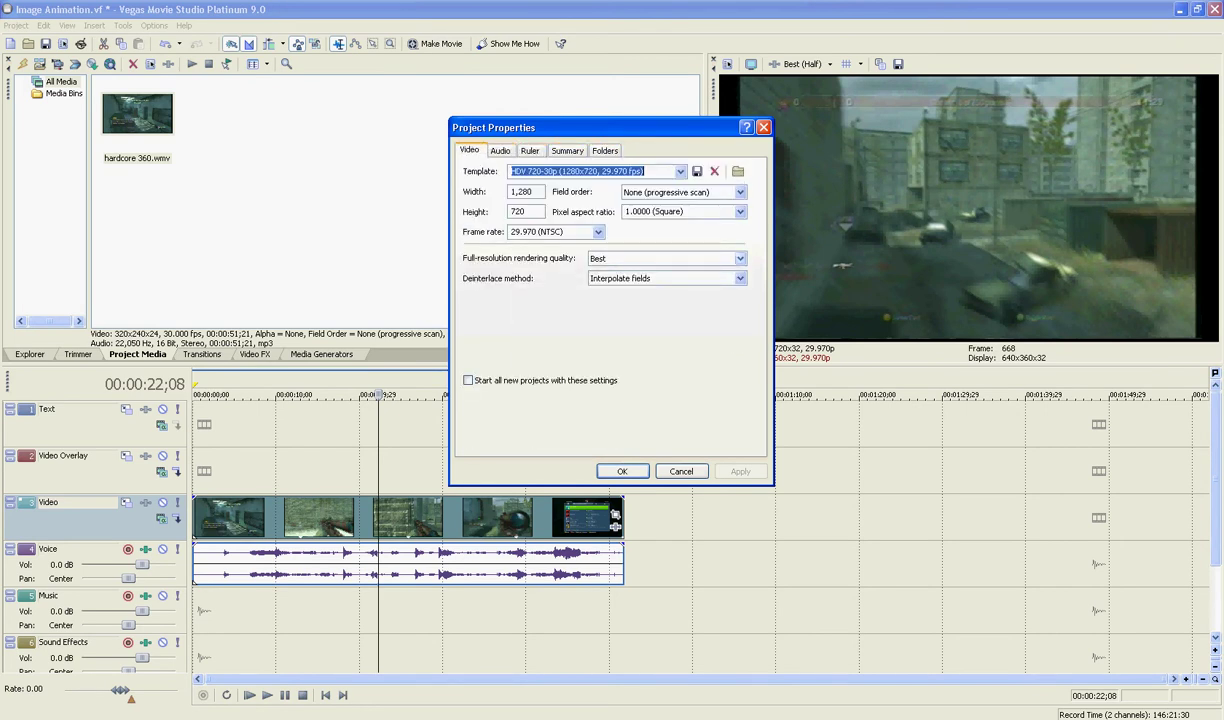
pyautogui.click(740, 258)
pyautogui.click(740, 258)
pyautogui.click(598, 232)
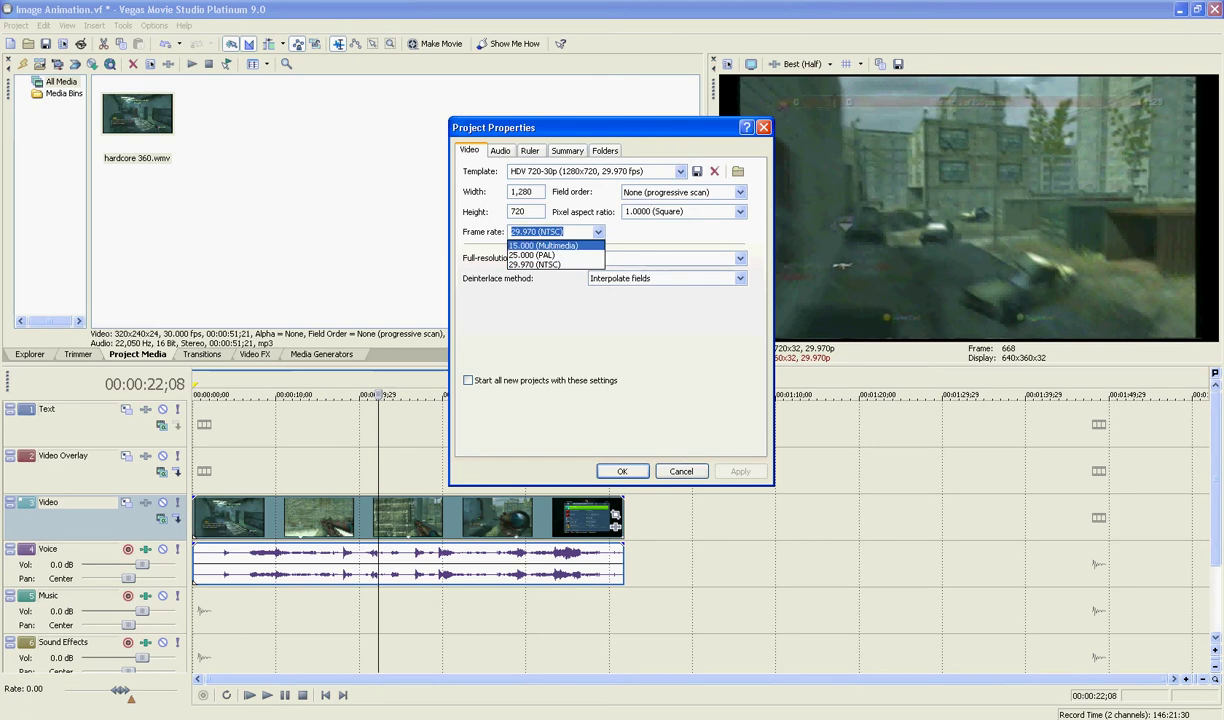
pyautogui.click(598, 232)
# Set the project's pixel aspect ratio to 1.3333 (HDV 1080) and its field order to None (progressive scan).
pyautogui.hotkey('shift', 'Tab')
pyautogui.hotkey('alt', 'Down')
pyautogui.press('Down')
pyautogui.press('Down')
pyautogui.press('Down')
pyautogui.press('Down')
pyautogui.press('Down')
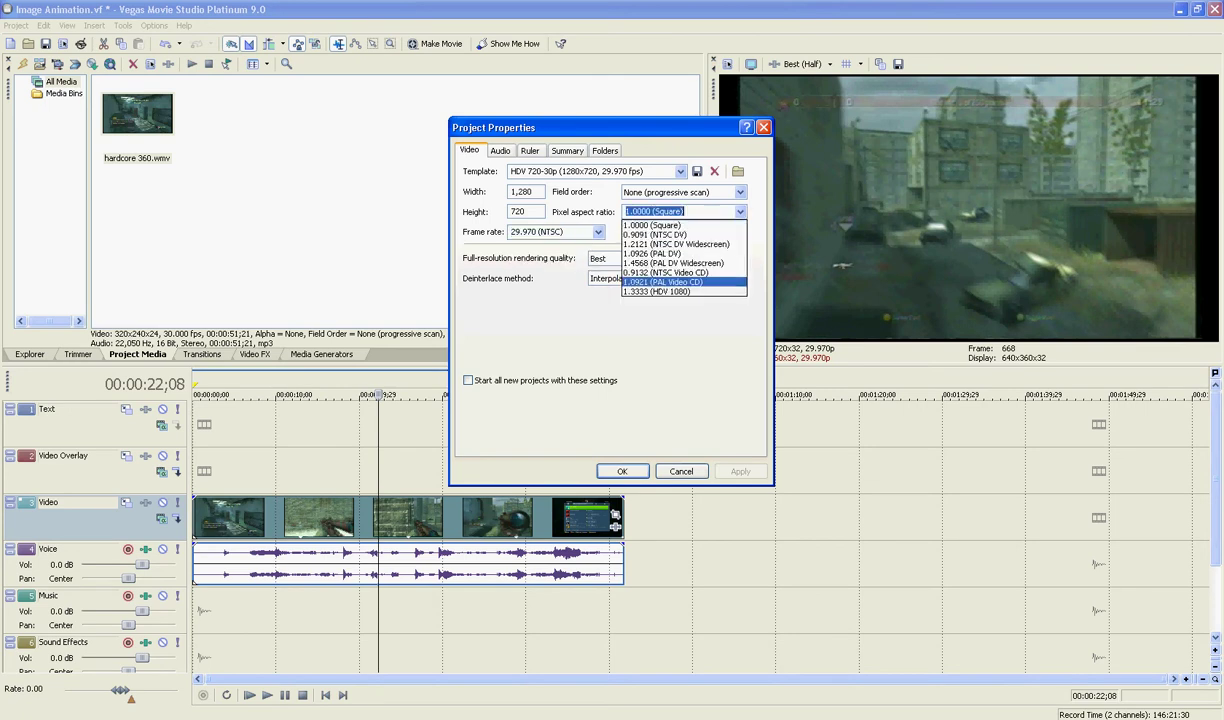
pyautogui.press('Return')
pyautogui.click(740, 471)
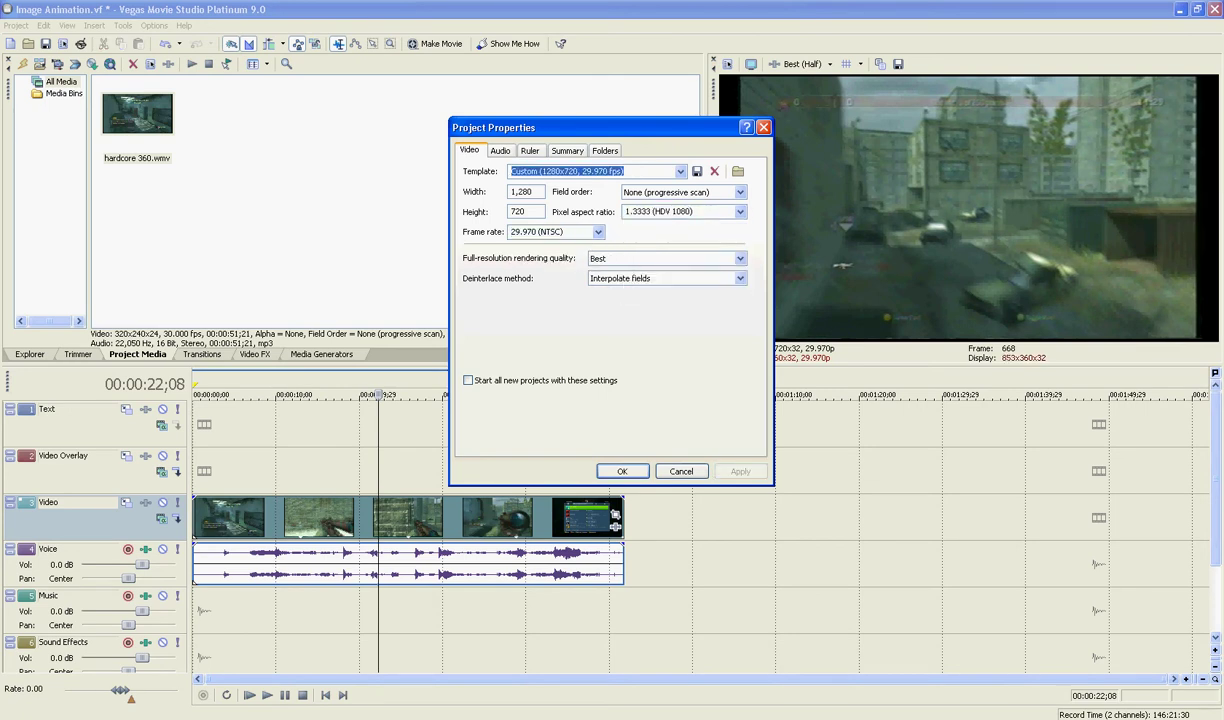
pyautogui.click(740, 192)
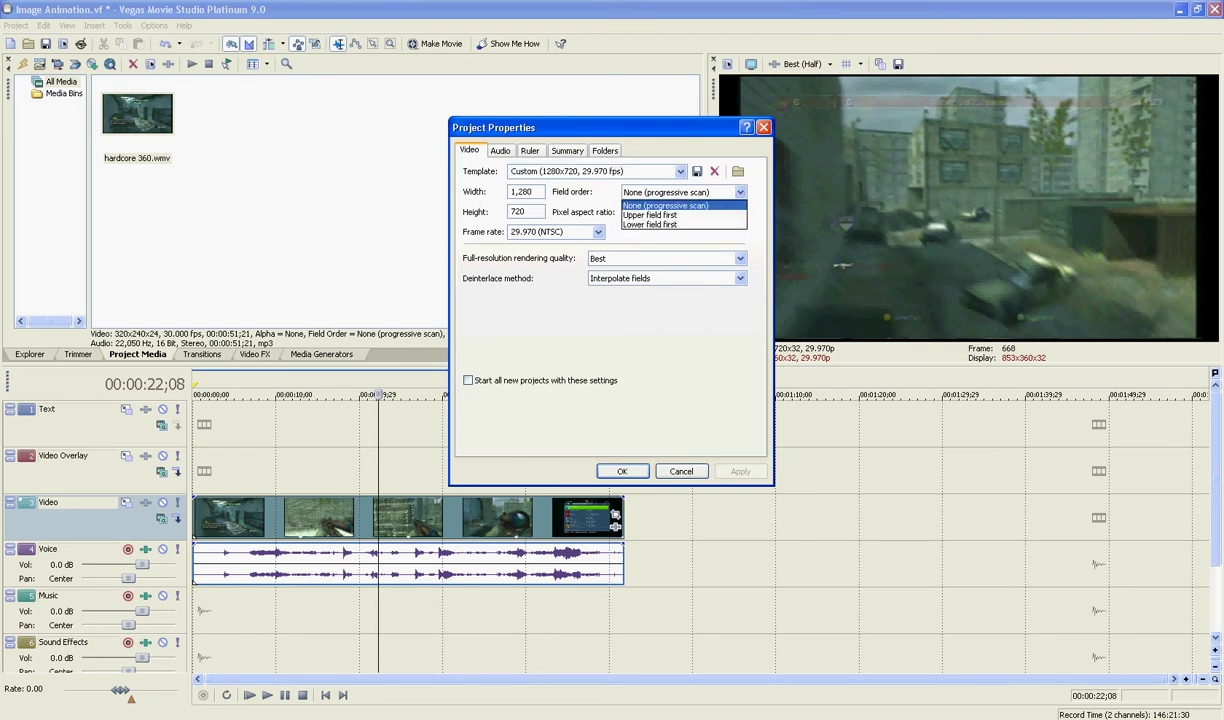
pyautogui.press('Return')
pyautogui.press('Return')
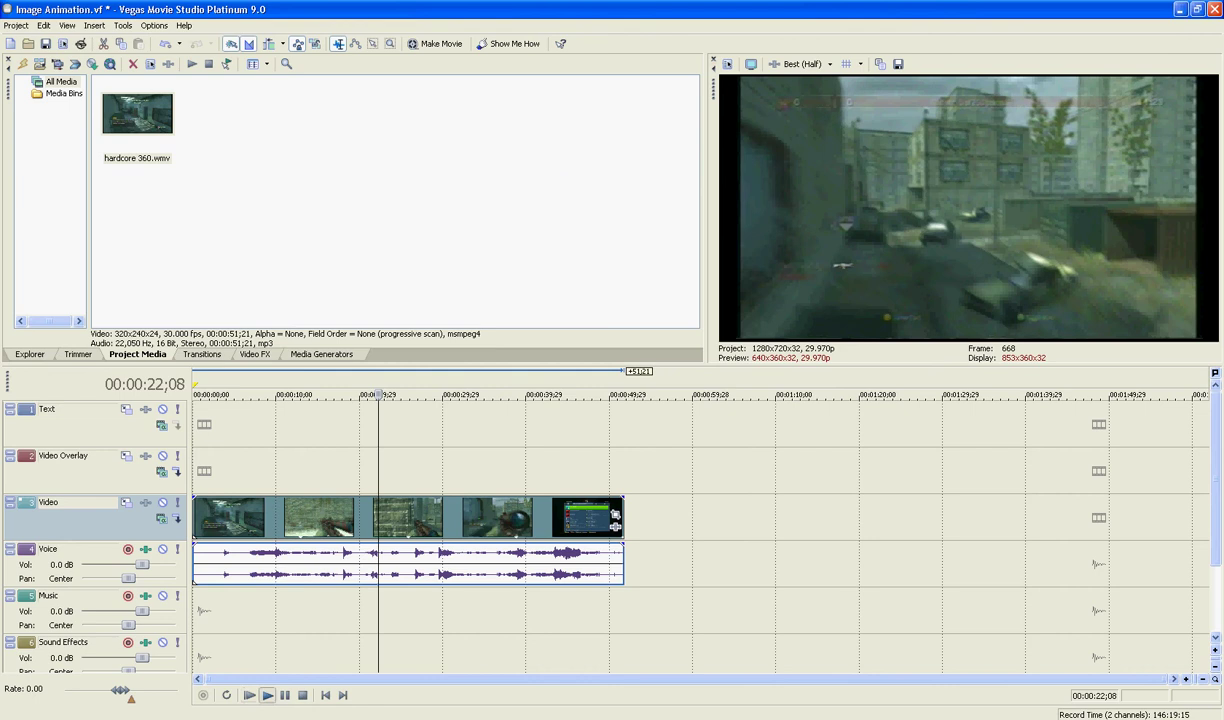
# Play the clip from 00:00:22;08, pause at about 00:00:28;18, and select the Text track.
pyautogui.press('space')
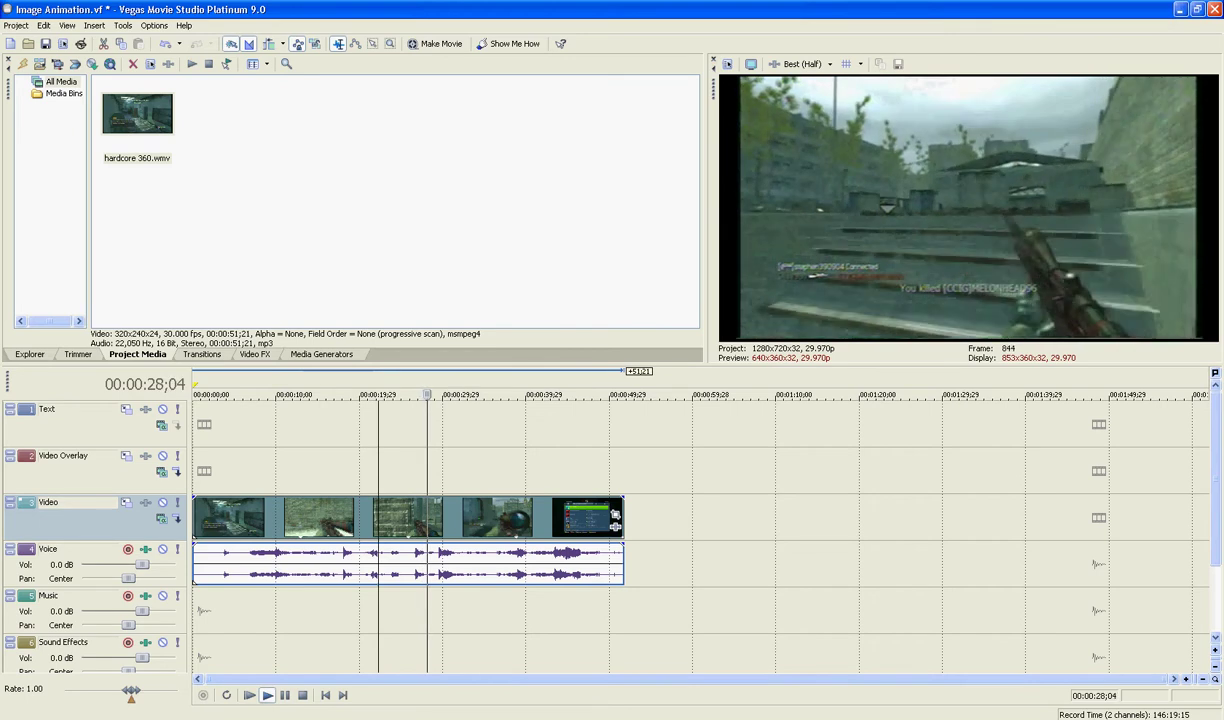
pyautogui.press('Return')
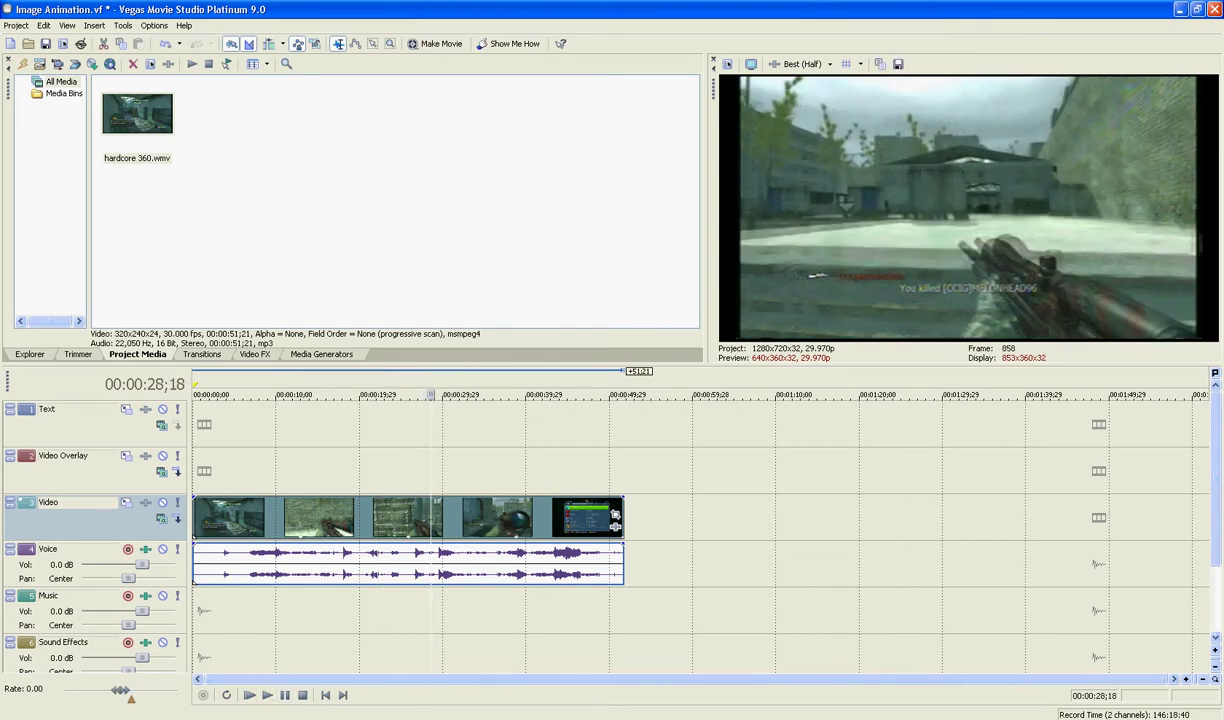
pyautogui.doubleClick(50, 409)
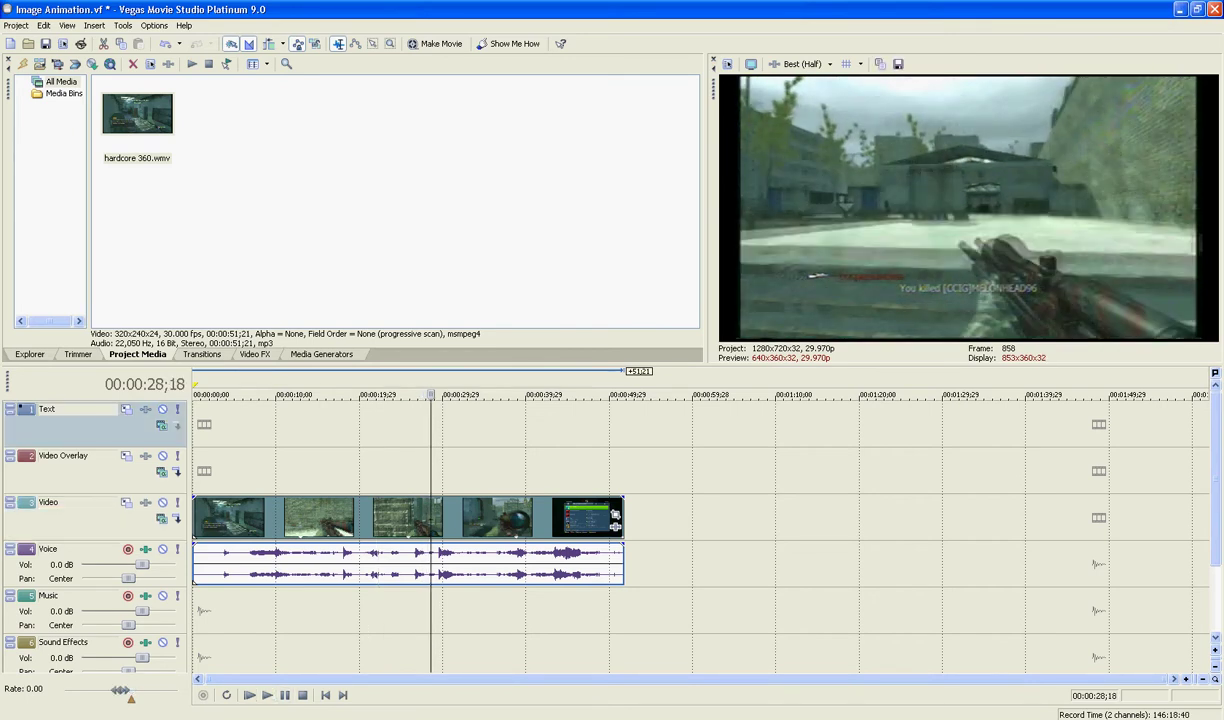
# Rename the Video Overlay track as "Image".
pyautogui.click(64, 456)
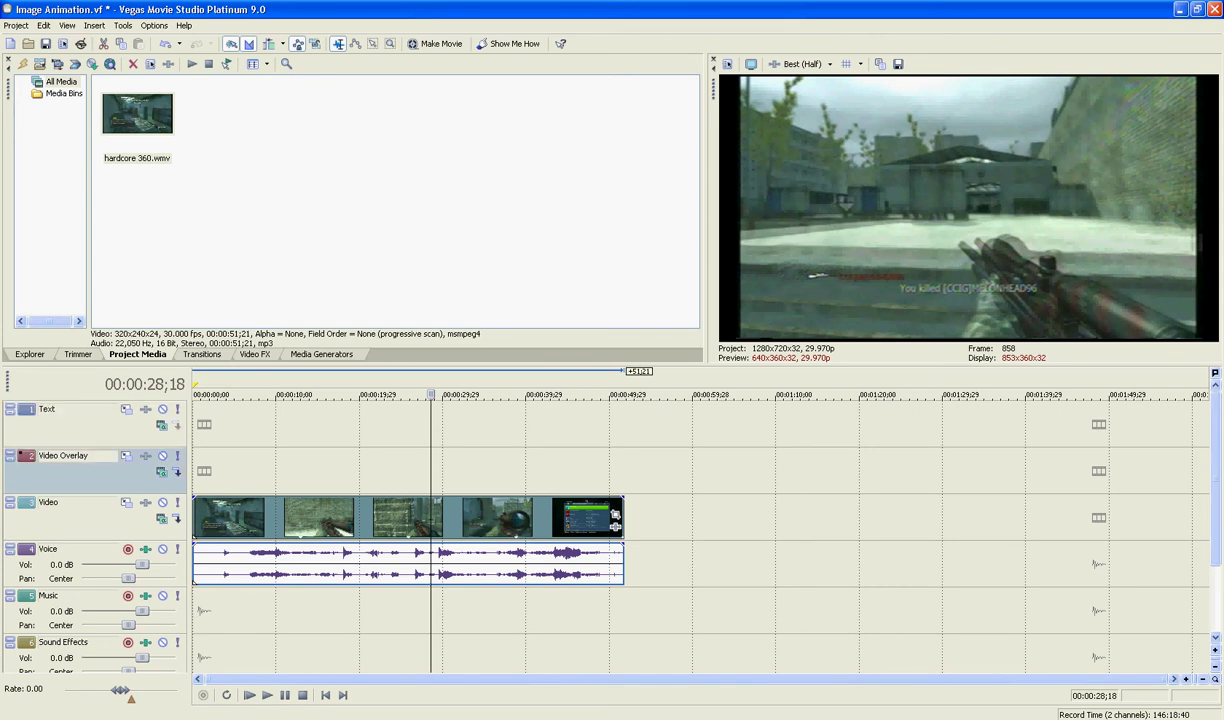
pyautogui.doubleClick(64, 456)
pyautogui.write('Image')
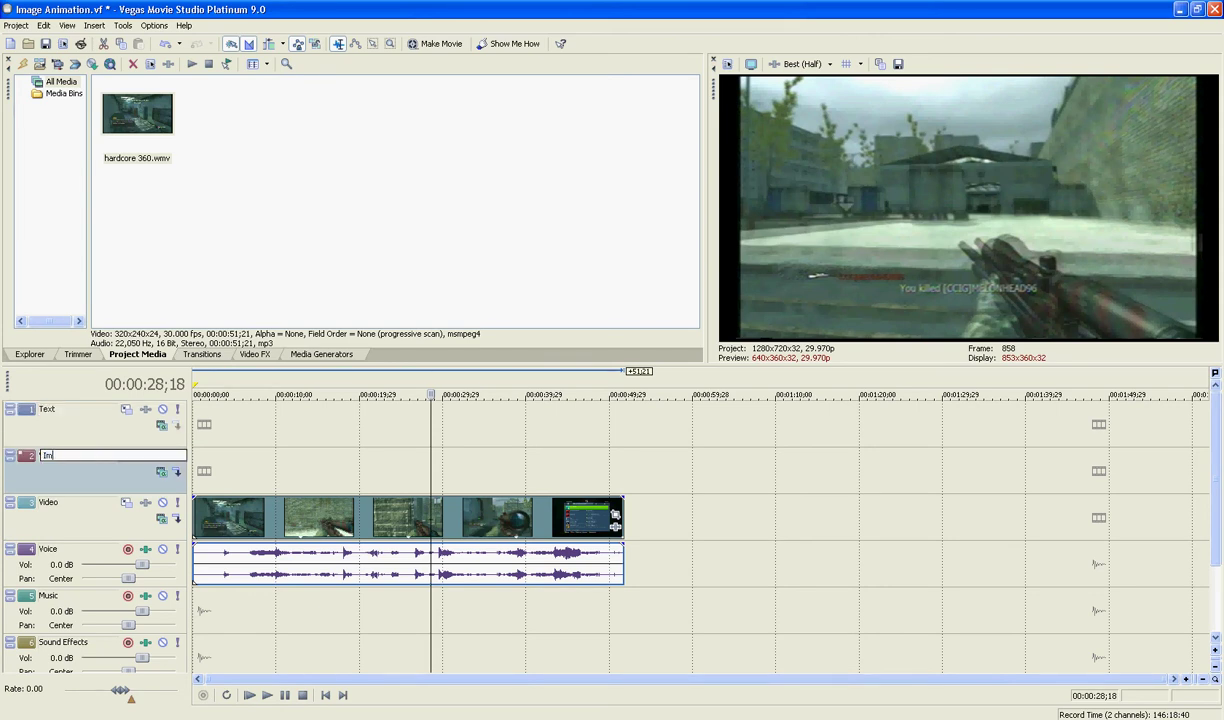
pyautogui.press('Return')
# Import the picture ModernWarfare2.png from the call of duty folder in My Pictures into the project media.
pyautogui.click(255, 468)
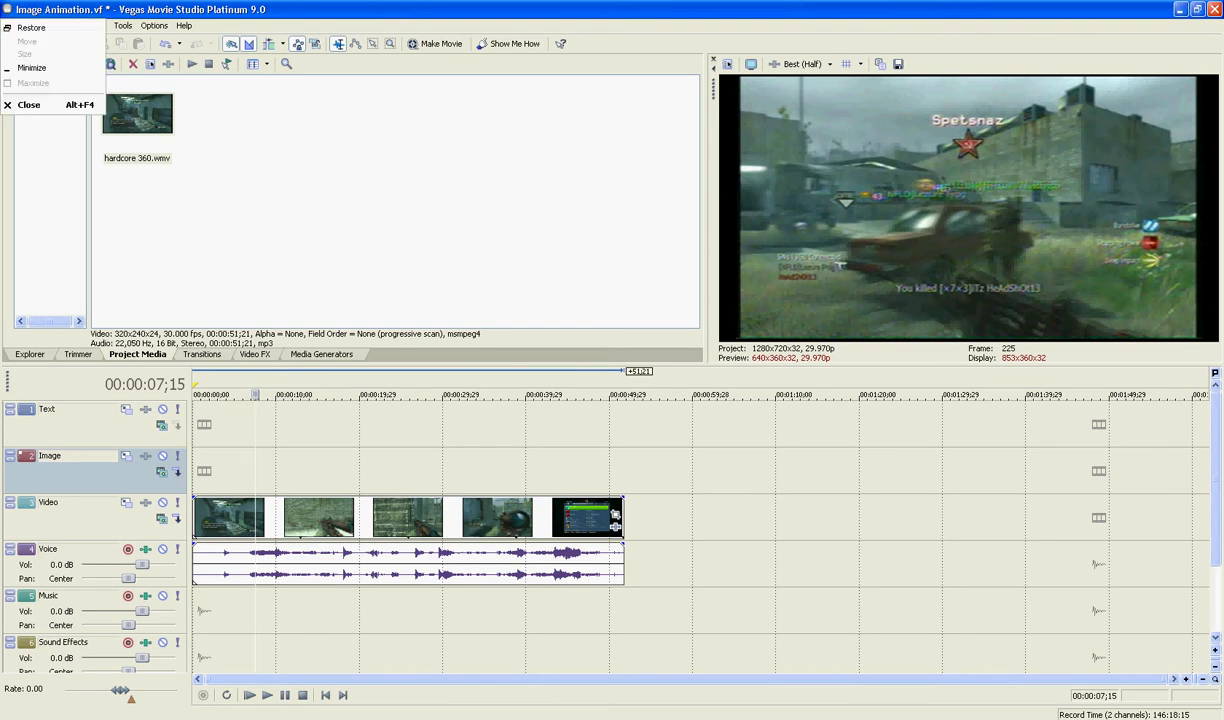
pyautogui.click(16, 25)
pyautogui.click(45, 166)
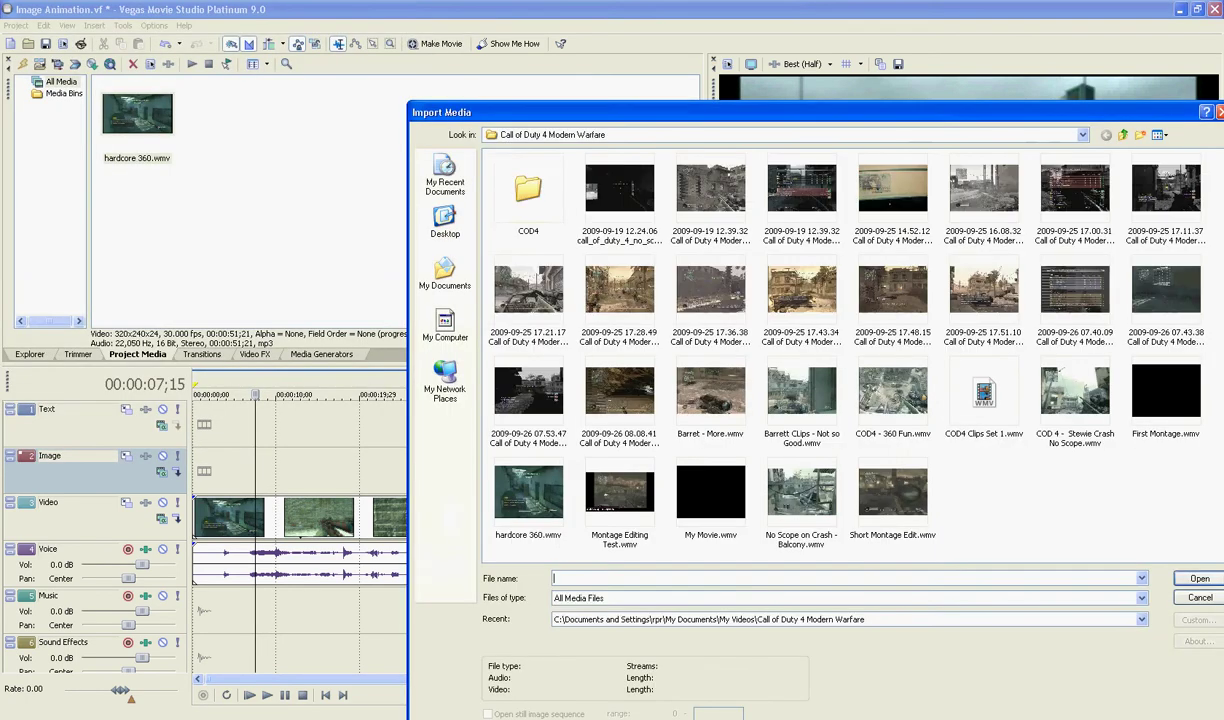
pyautogui.click(445, 272)
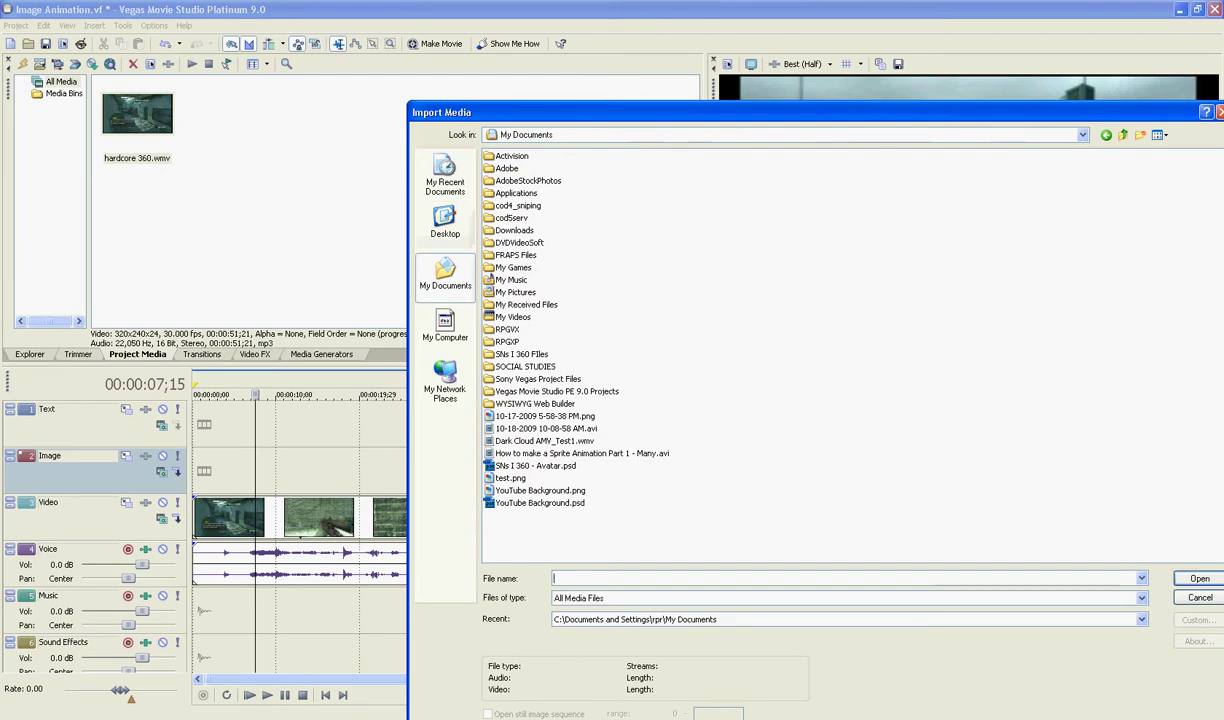
pyautogui.doubleClick(500, 291)
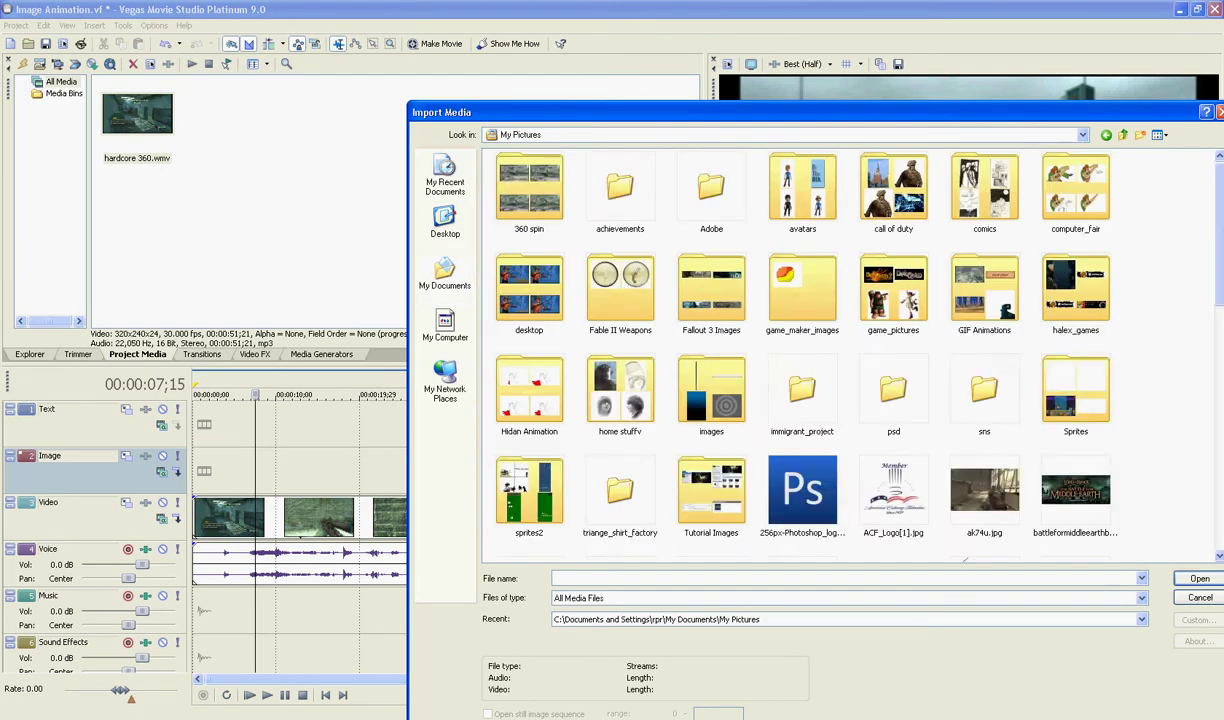
pyautogui.doubleClick(876, 187)
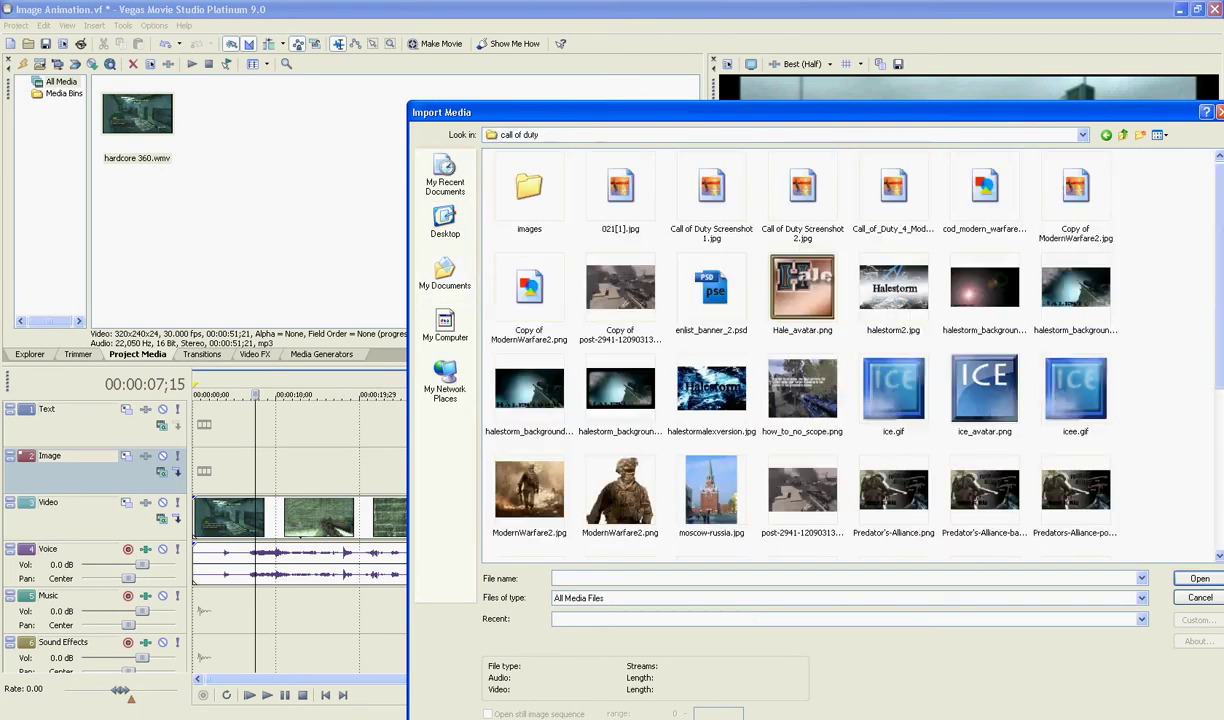
pyautogui.click(529, 389)
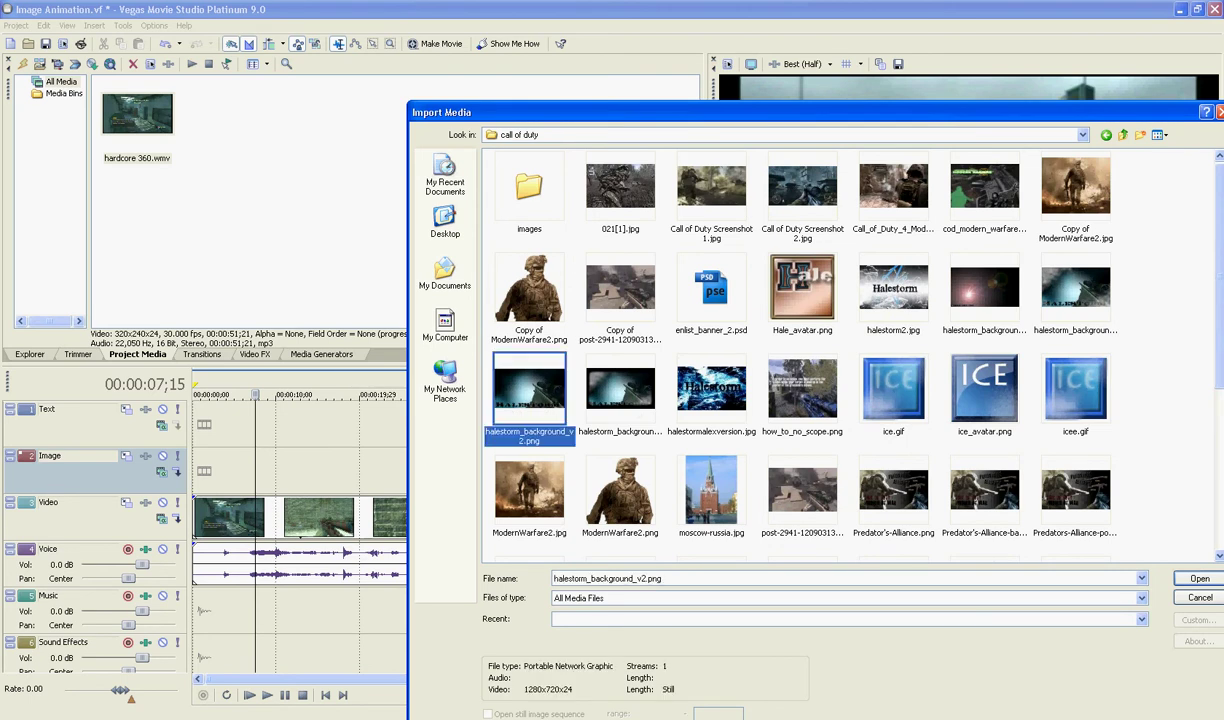
pyautogui.click(1199, 578)
pyautogui.doubleClick(620, 490)
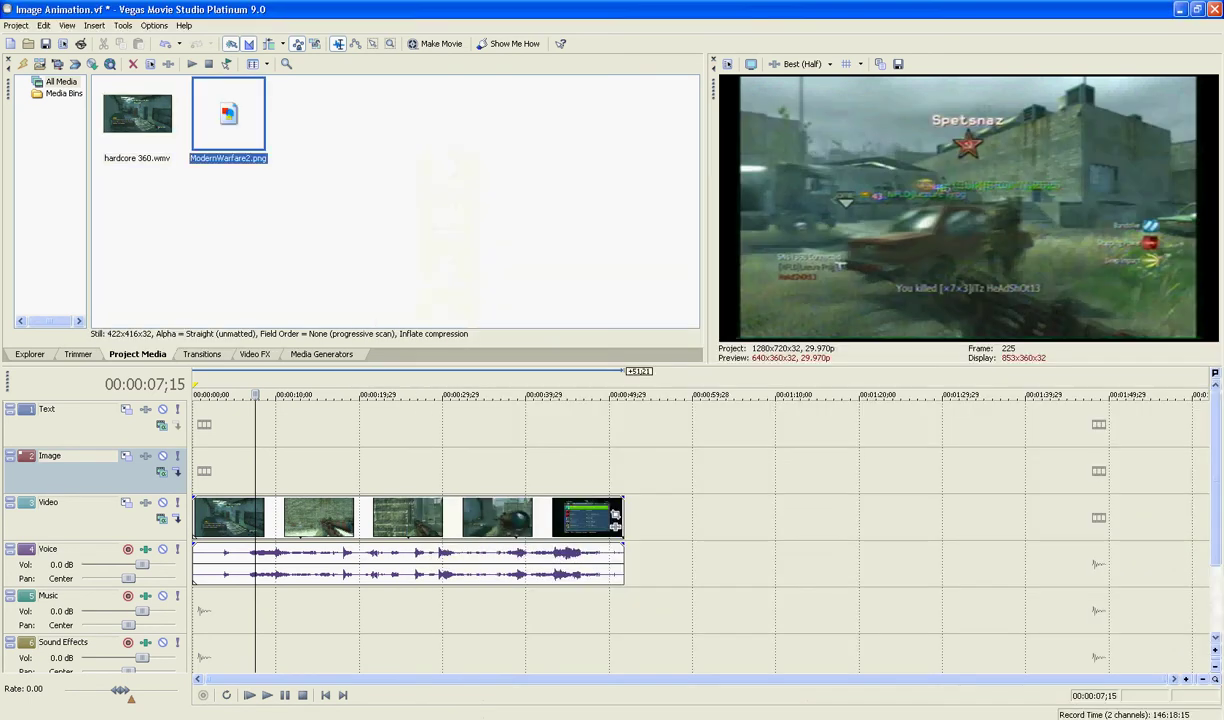
# Place ModernWarfare2.png at the start of the Image track and return the cursor to the beginning of the timeline.
pyautogui.moveTo(228, 115); pyautogui.dragTo(230, 482)
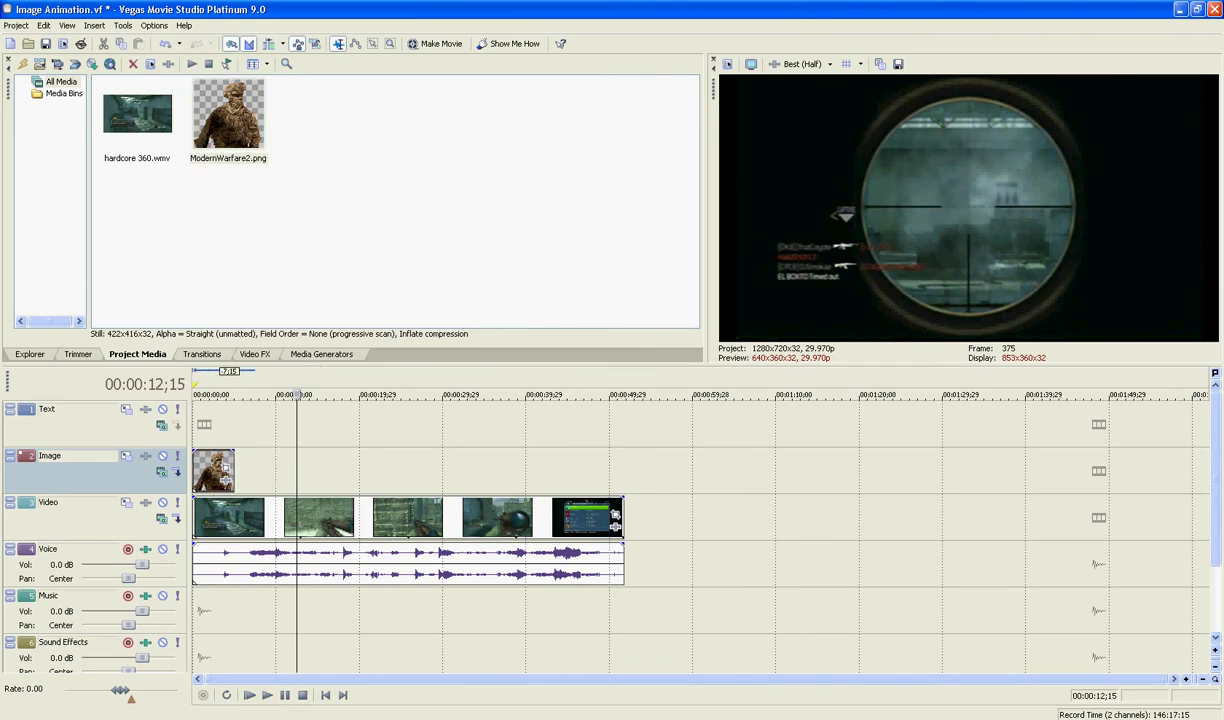
pyautogui.hotkey('ctrl', 'Home')
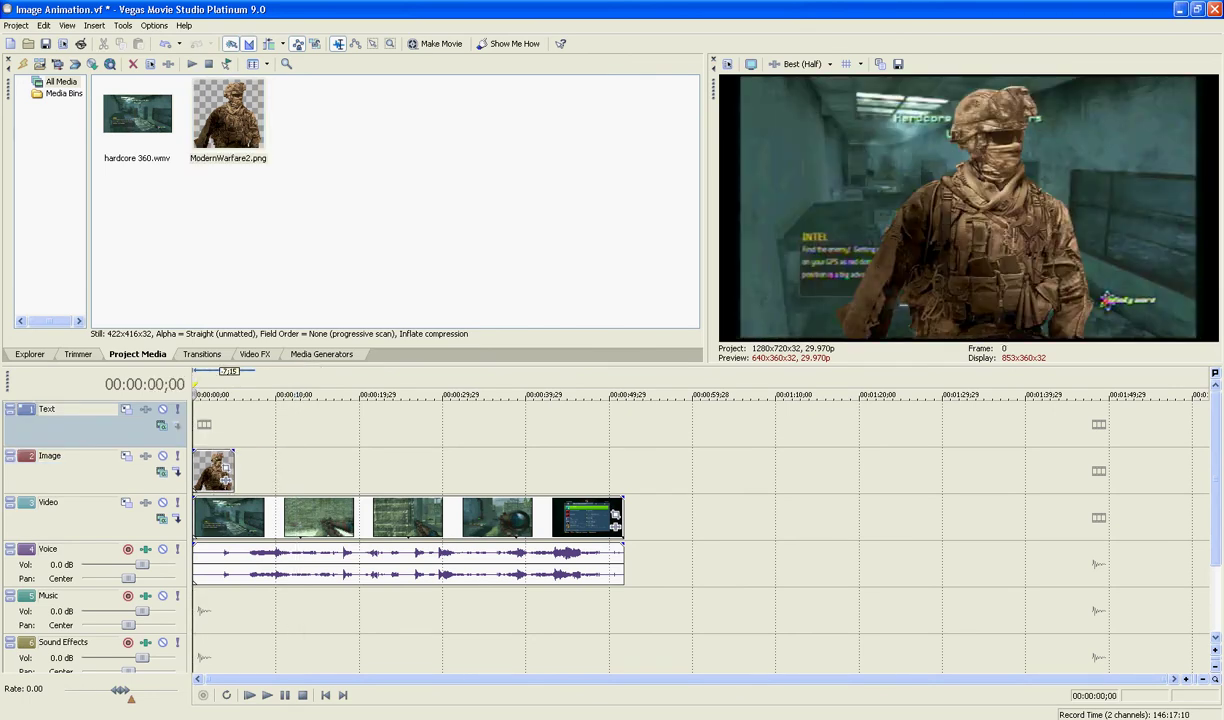
# In the soldier image's Pan/Crop settings, enlarge the frame to about 949.6 × 680.2 and move its centre to about X 474.8, Y 78.0.
pyautogui.click(226, 480)
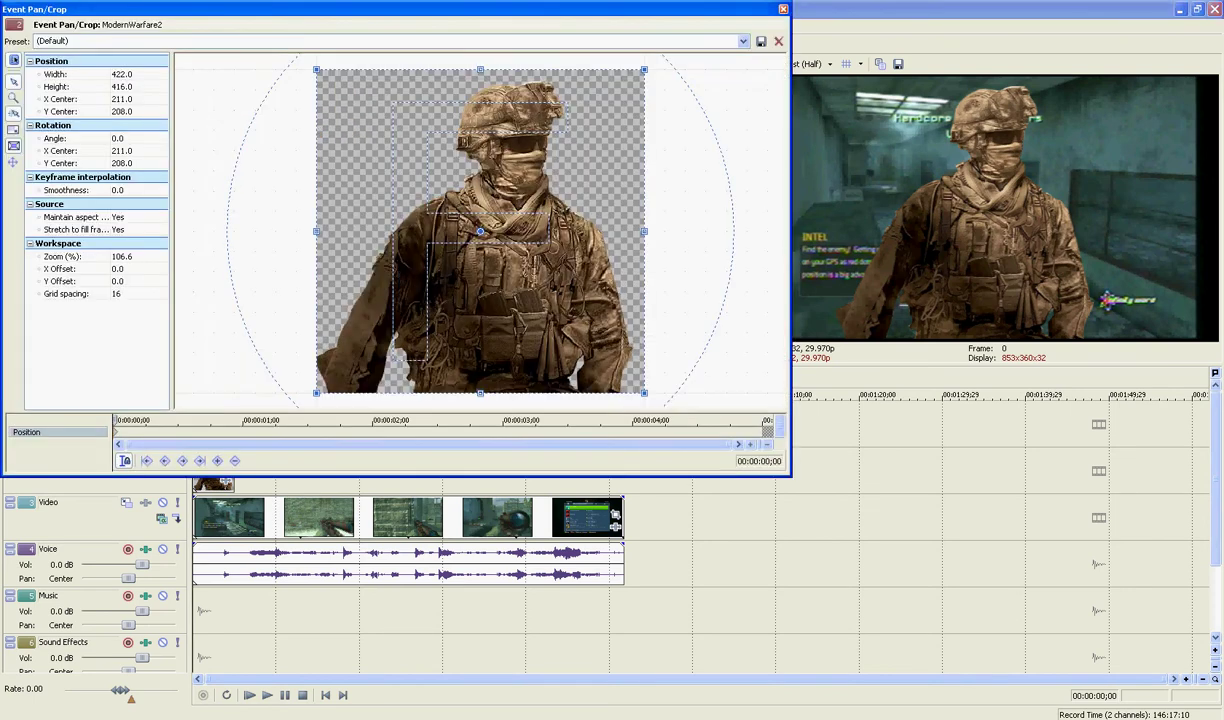
pyautogui.moveTo(644, 393); pyautogui.dragTo(951, 453)
pyautogui.scroll(-1, 480, 231)
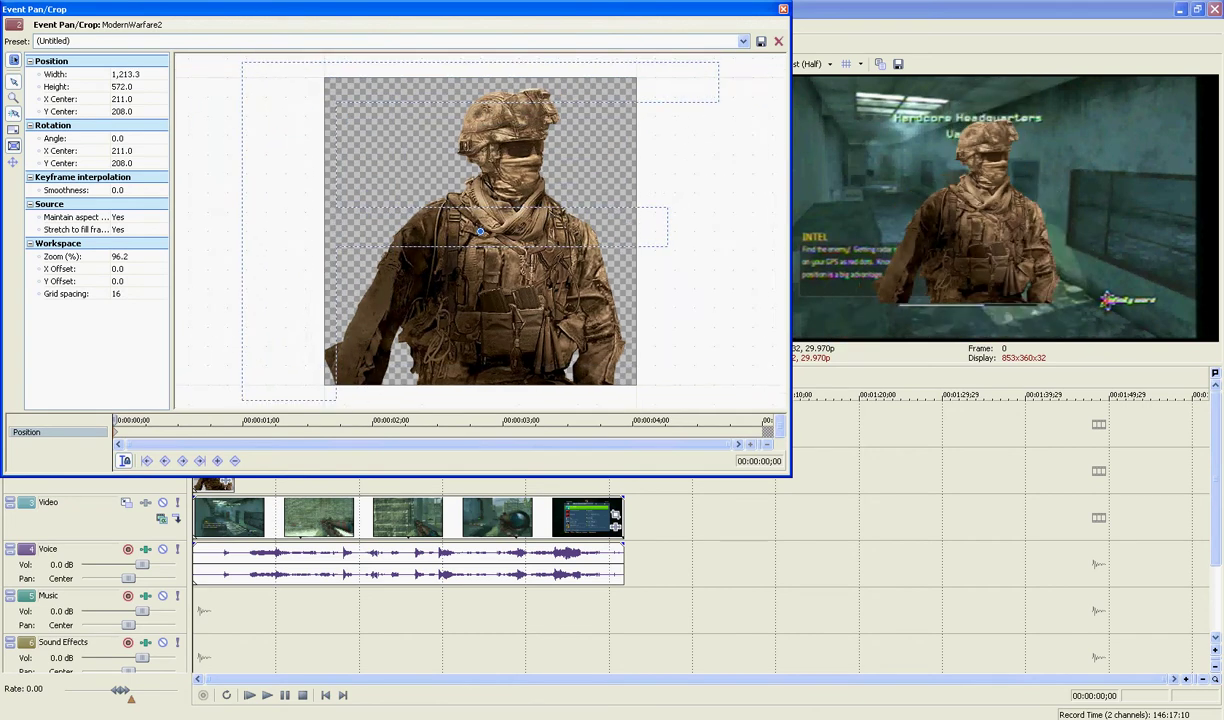
pyautogui.scroll(-11, 480, 231)
pyautogui.moveTo(608, 292); pyautogui.dragTo(582, 305)
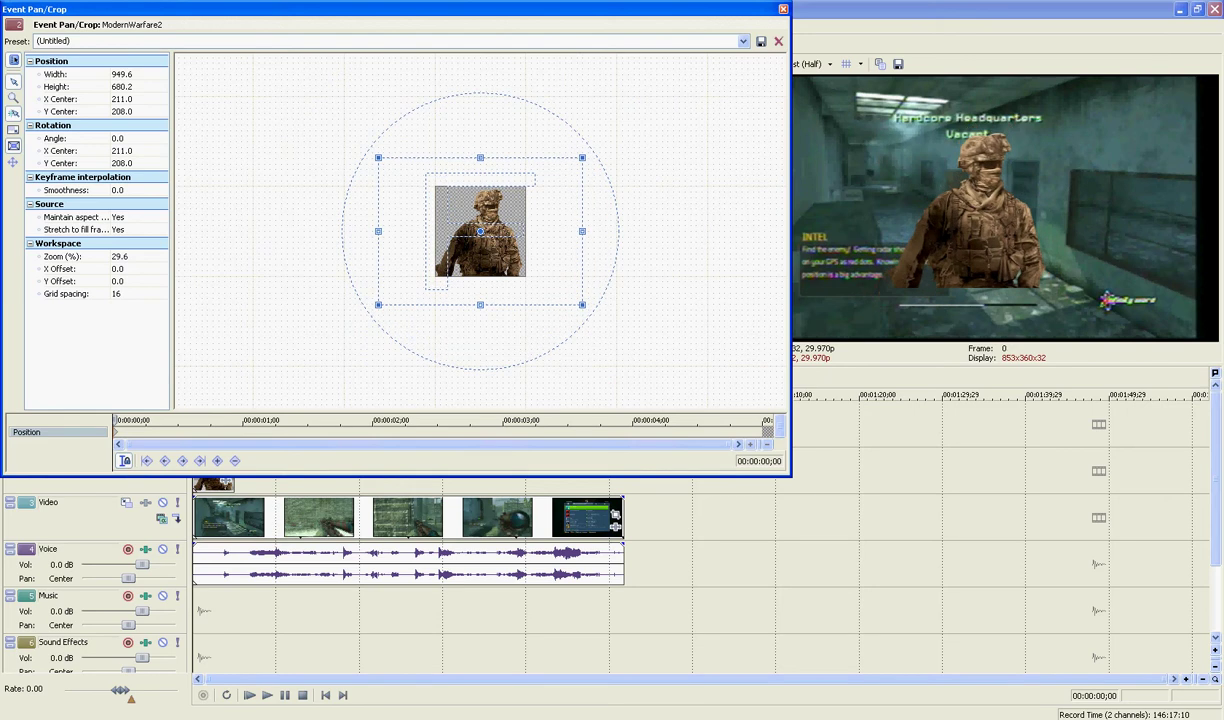
pyautogui.moveTo(505, 248); pyautogui.dragTo(562, 220)
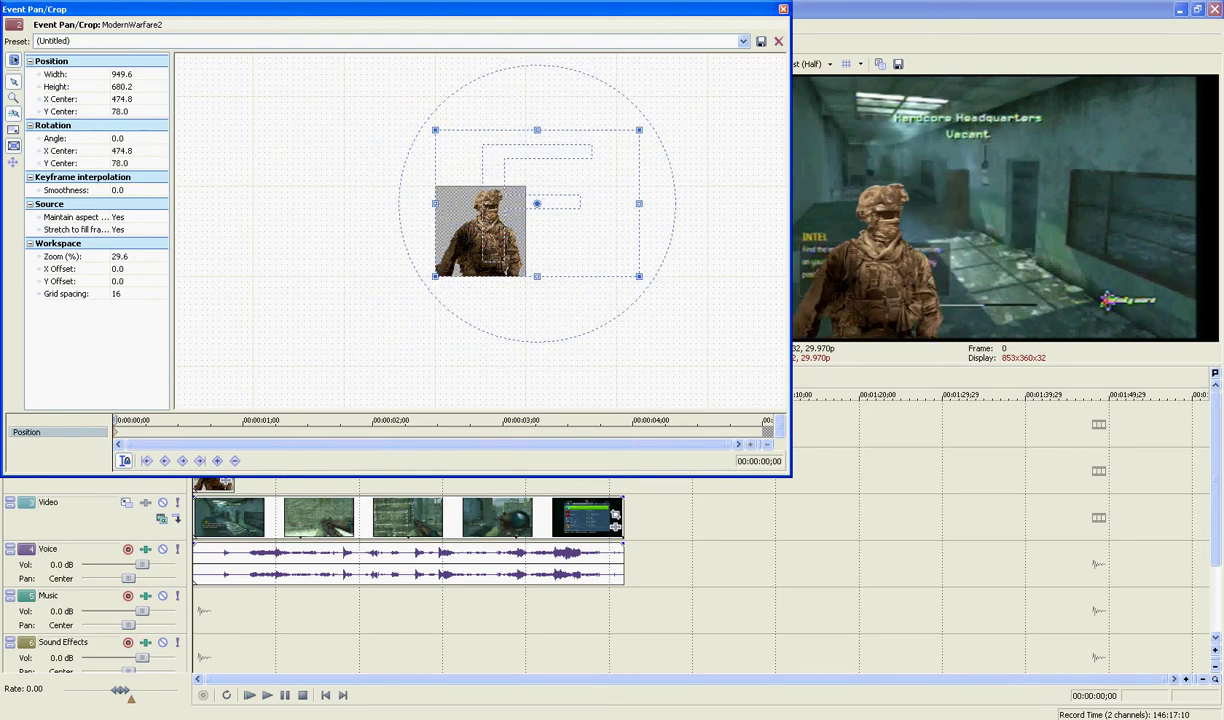
pyautogui.moveTo(540, 9); pyautogui.dragTo(481, 24)
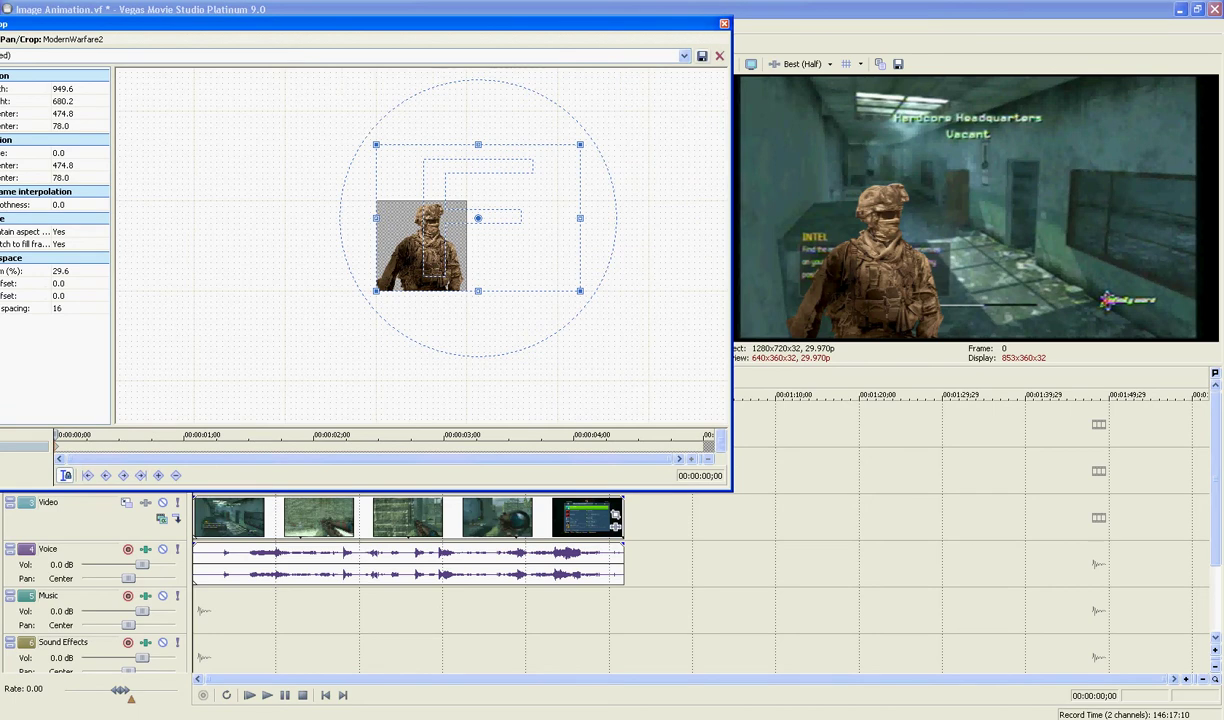
pyautogui.click(724, 24)
# Play the project from the start and pause at about 00:00:03;15.
pyautogui.press('space')
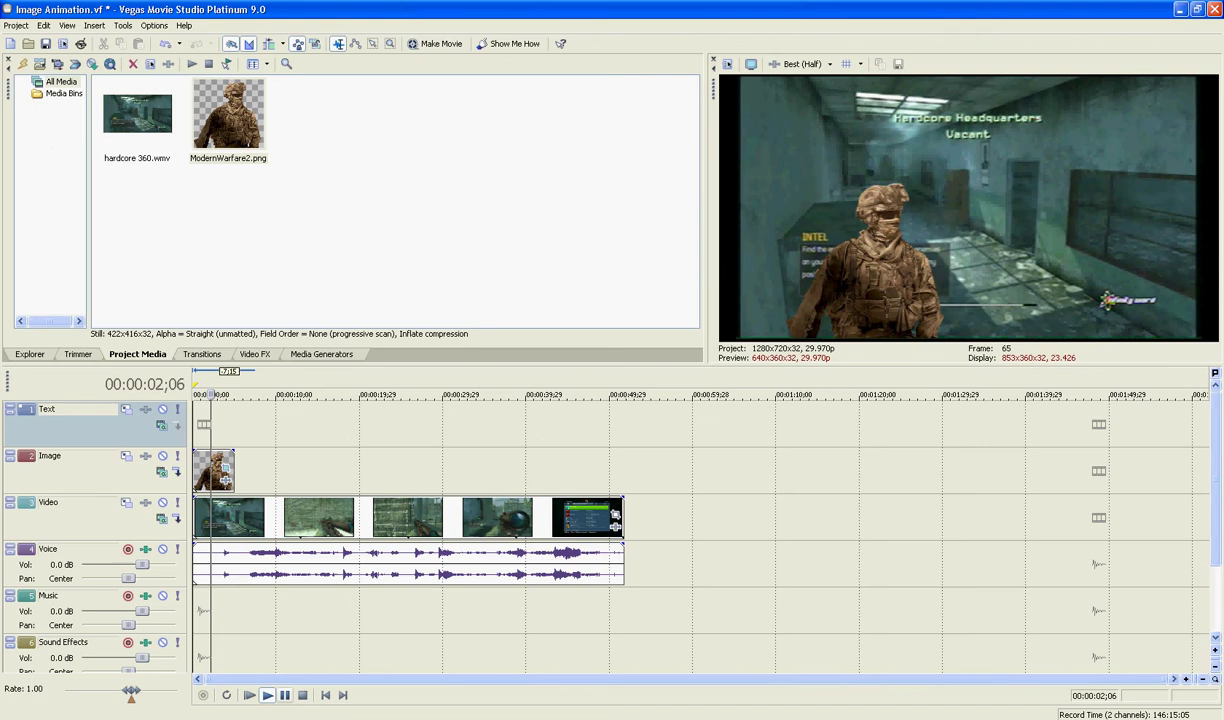
pyautogui.press('Return')
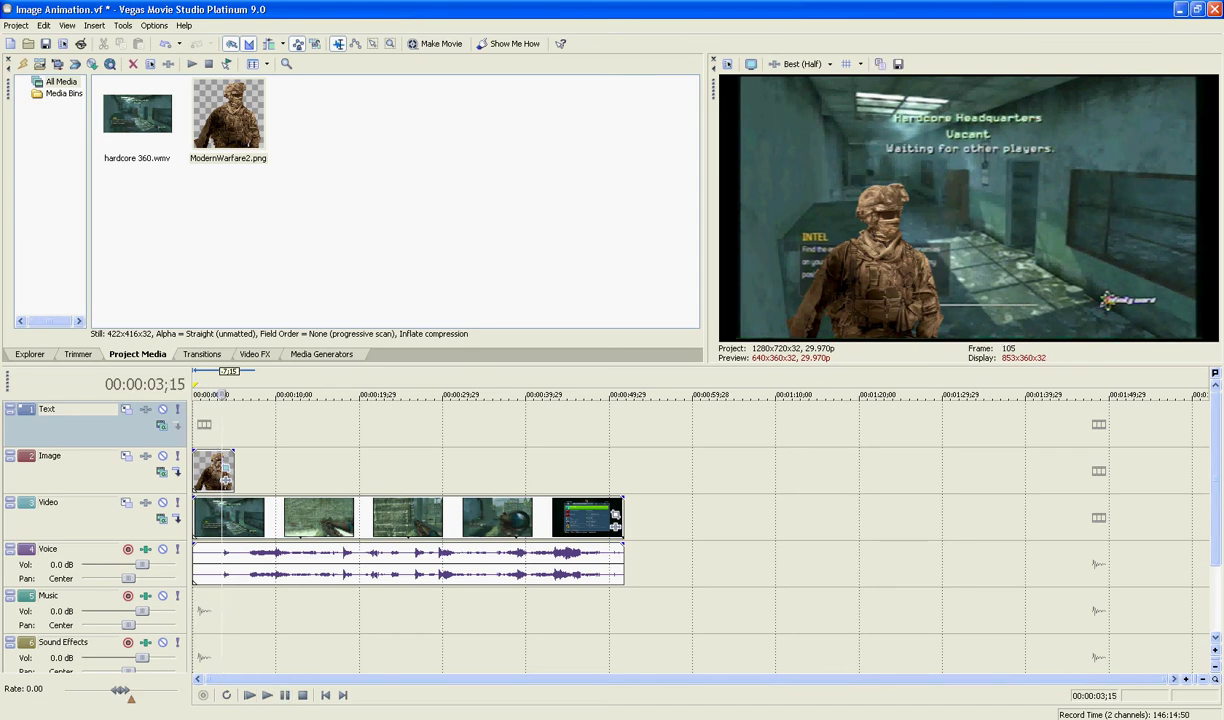
# In the image's Pan/Crop settings, add a position keyframe at 00:00:05;00 with the frame's X centre moved to about -52.8.
pyautogui.click(225, 460)
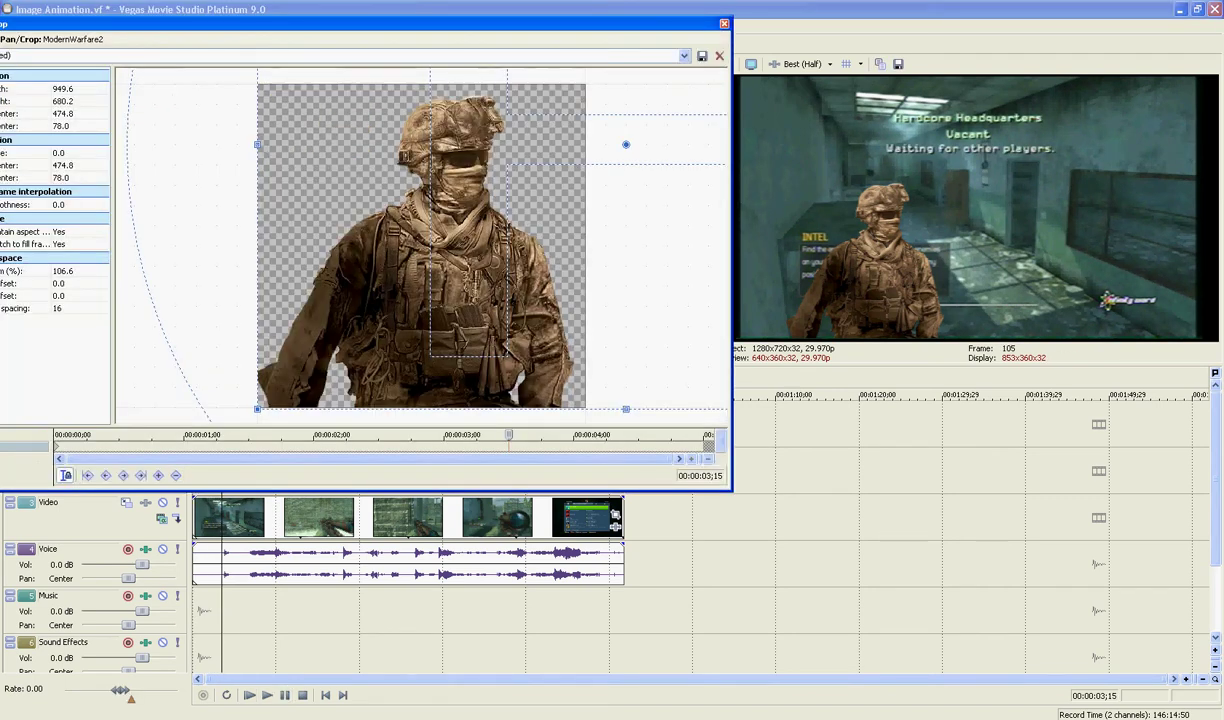
pyautogui.hotkey('ctrl', 'Home')
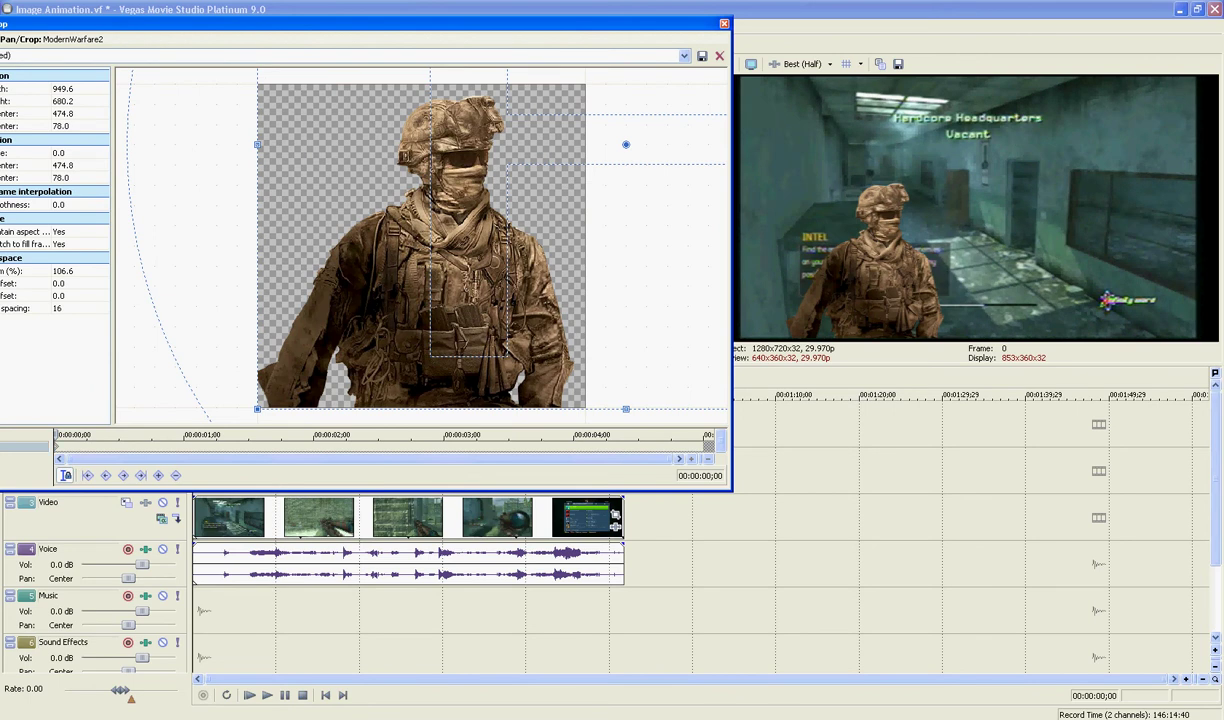
pyautogui.moveTo(472, 286)
pyautogui.mouseDown()
pyautogui.moveTo(513, 246)
pyautogui.moveTo(533, 266)
pyautogui.moveTo(533, 286)
pyautogui.moveTo(472, 286)
pyautogui.mouseUp()
pyautogui.press('End')
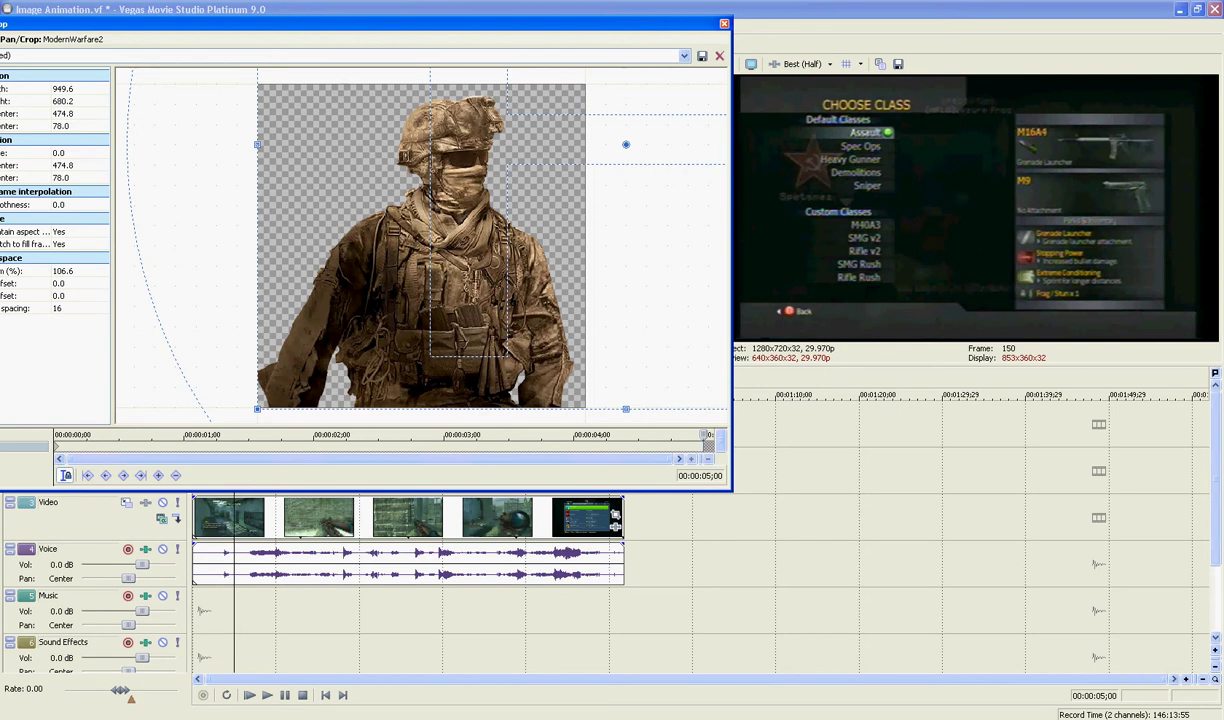
pyautogui.scroll(-4, 421, 246)
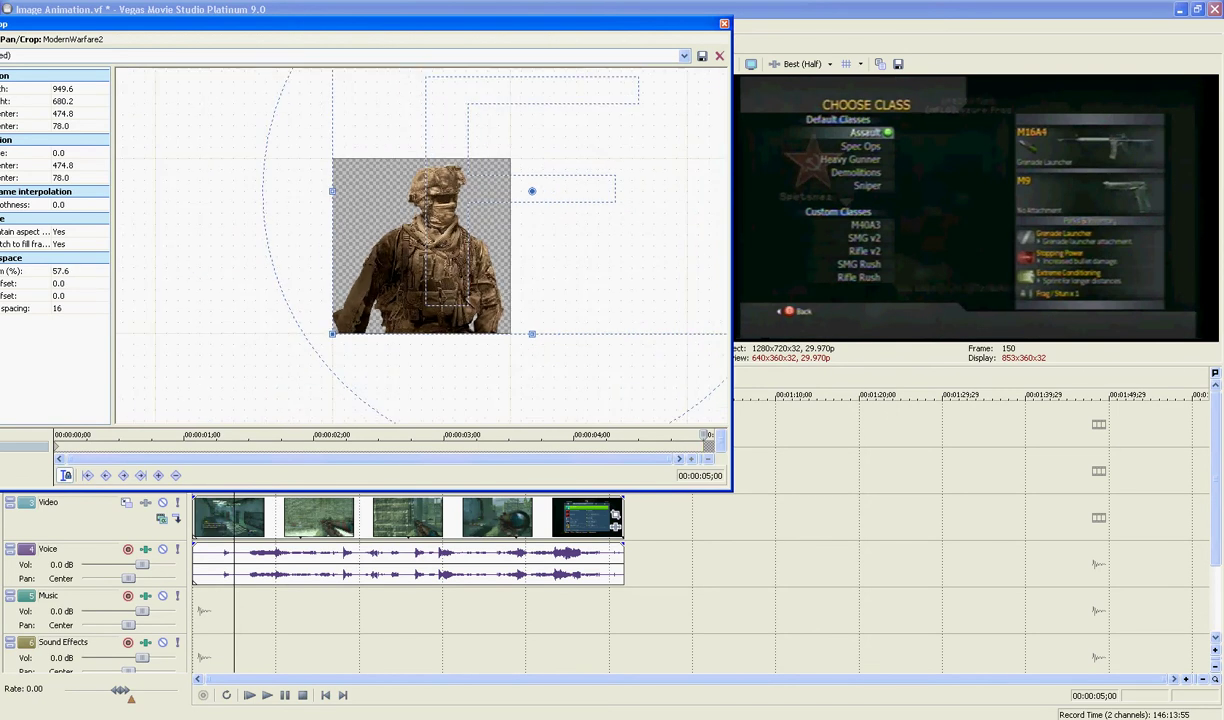
pyautogui.moveTo(532, 191); pyautogui.dragTo(310, 190)
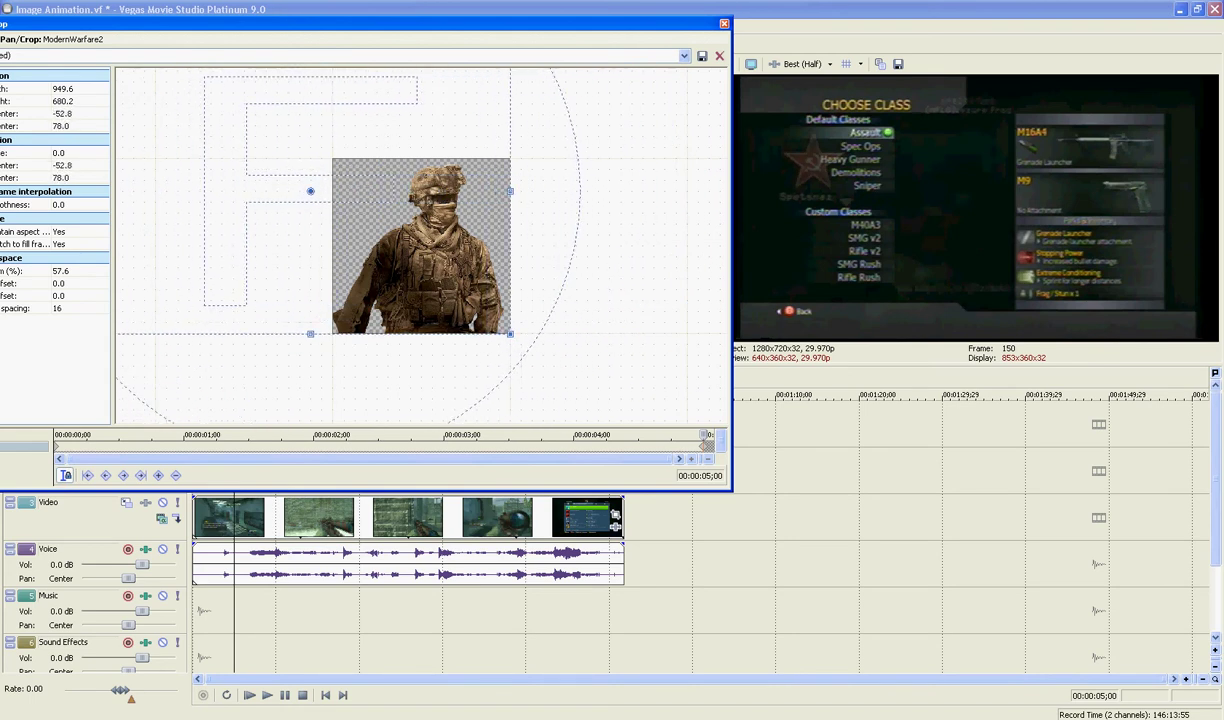
# Check several moments of the gameplay clip, return to its start, and close the image's Pan/Crop settings.
pyautogui.click(571, 518)
pyautogui.click(595, 518)
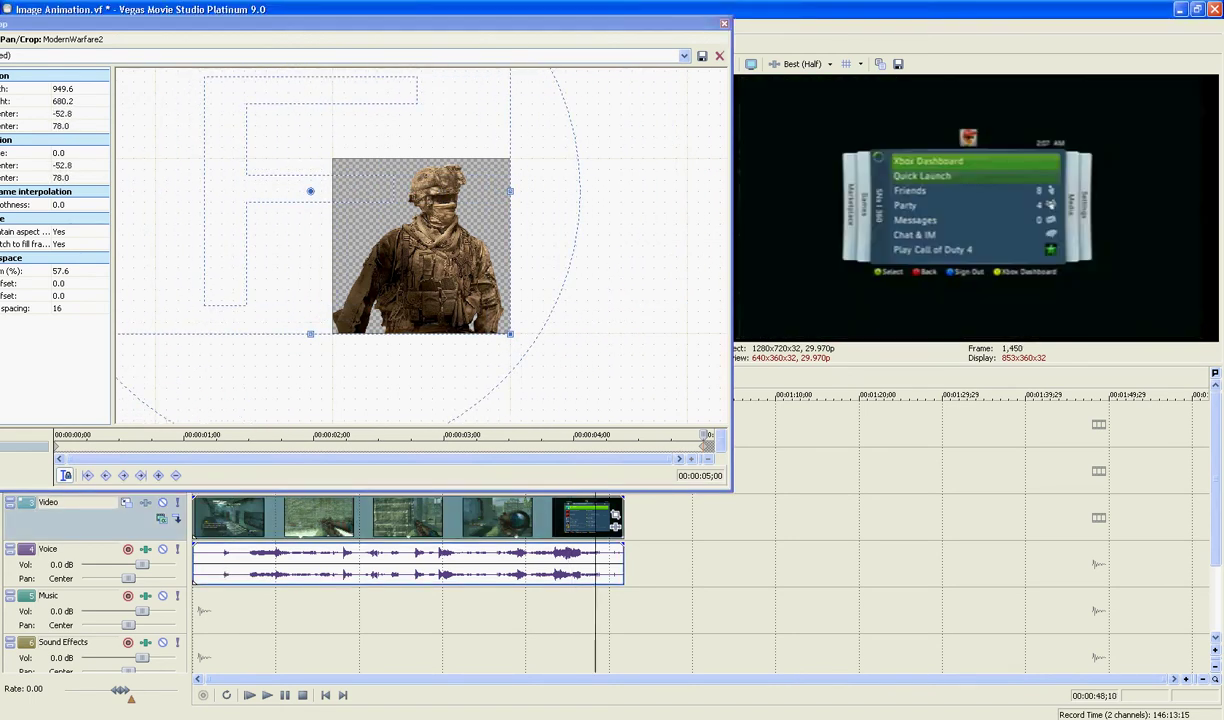
pyautogui.click(455, 518)
pyautogui.click(269, 518)
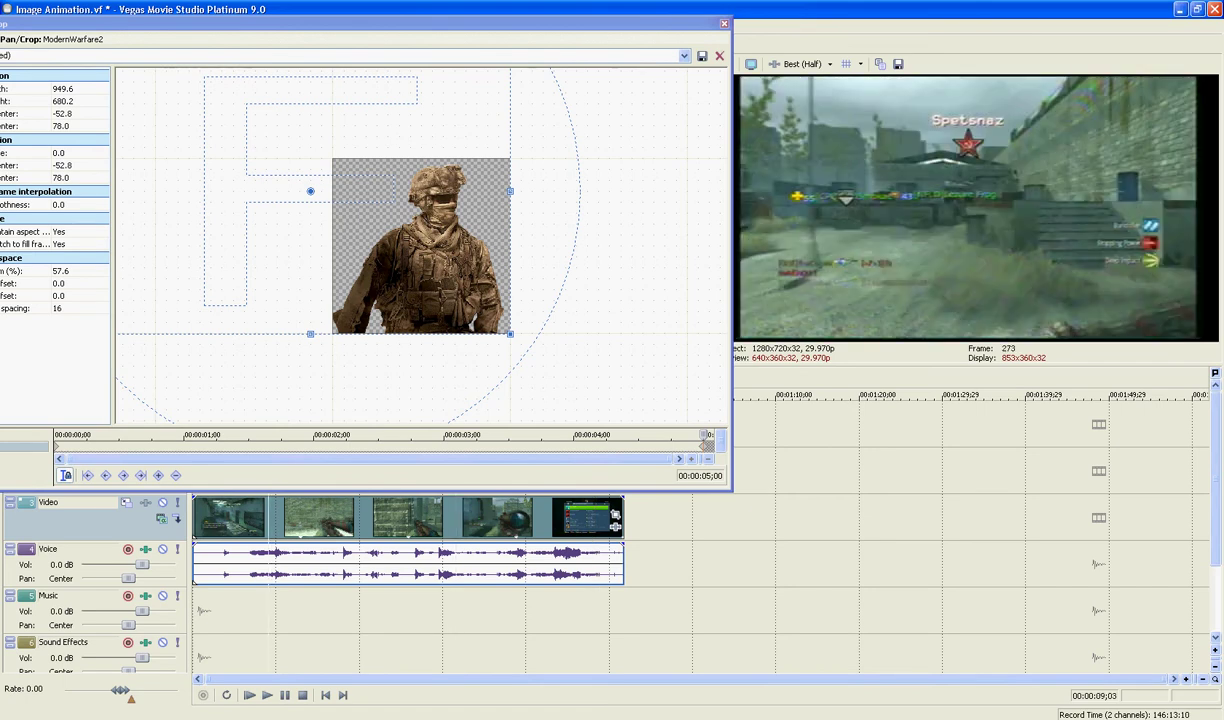
pyautogui.click(194, 518)
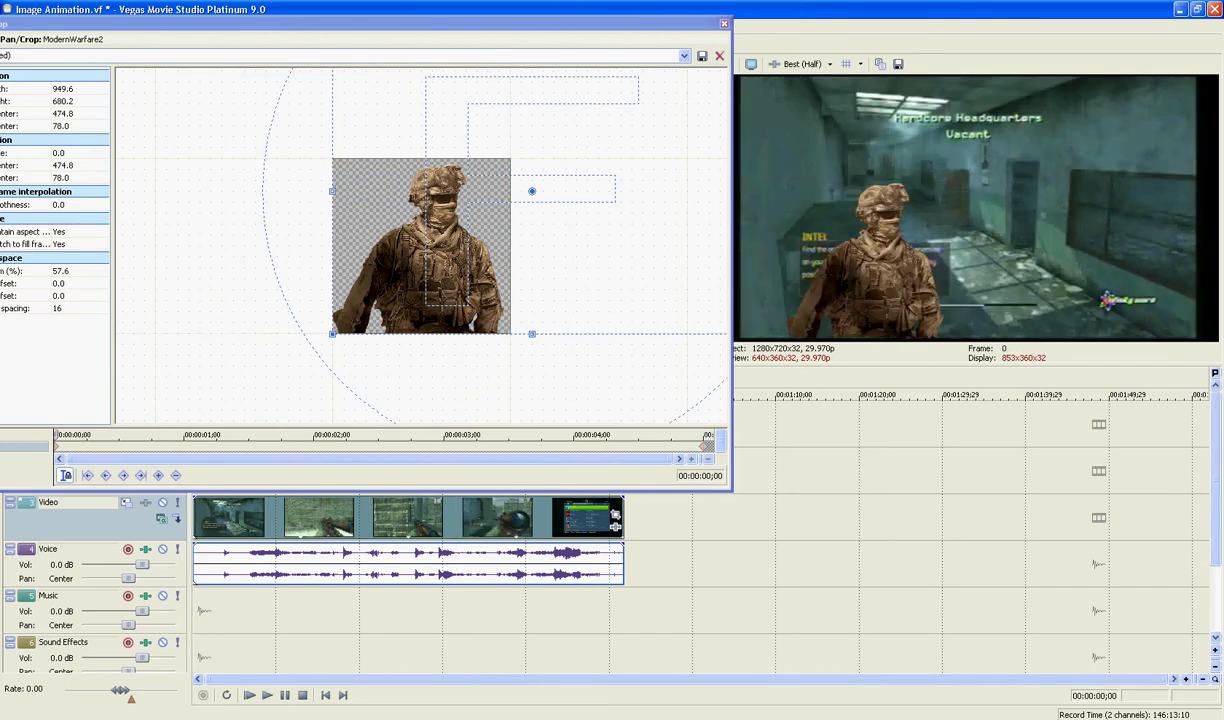
pyautogui.click(724, 24)
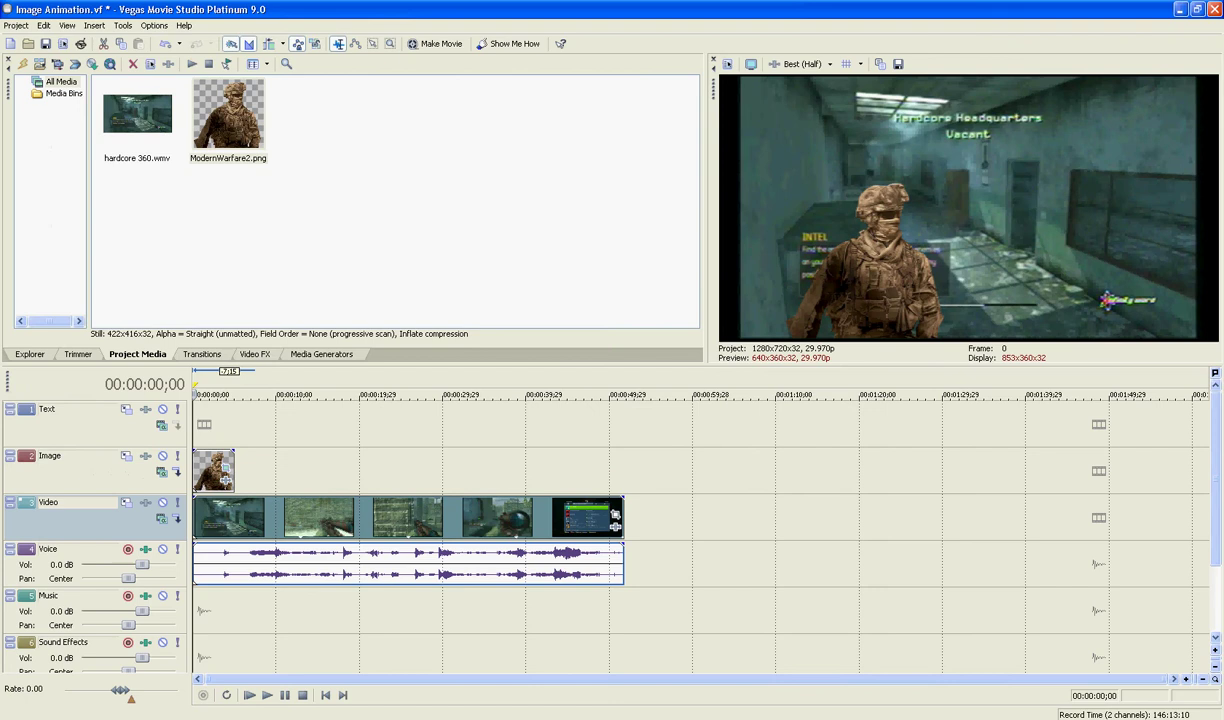
# Extend the image event to the end of the gameplay clip and check the preview up to about 00:00:50;05.
pyautogui.moveTo(234, 470); pyautogui.dragTo(618, 480)
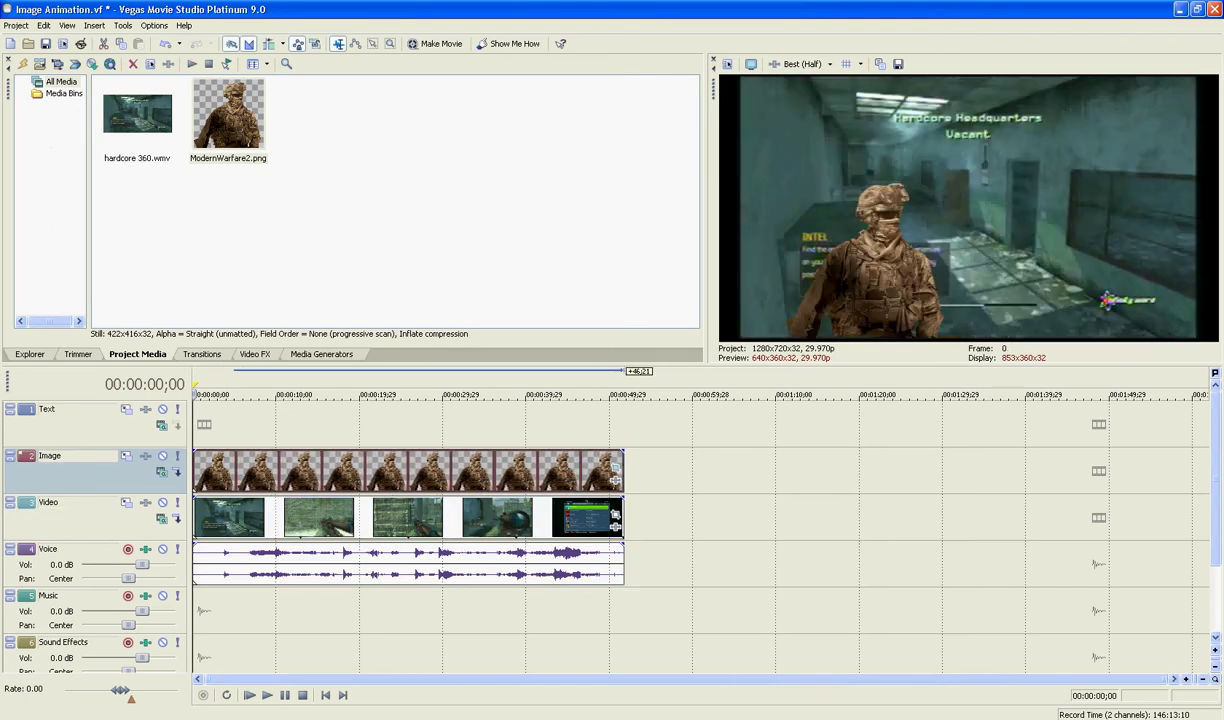
pyautogui.click(566, 610)
pyautogui.click(584, 610)
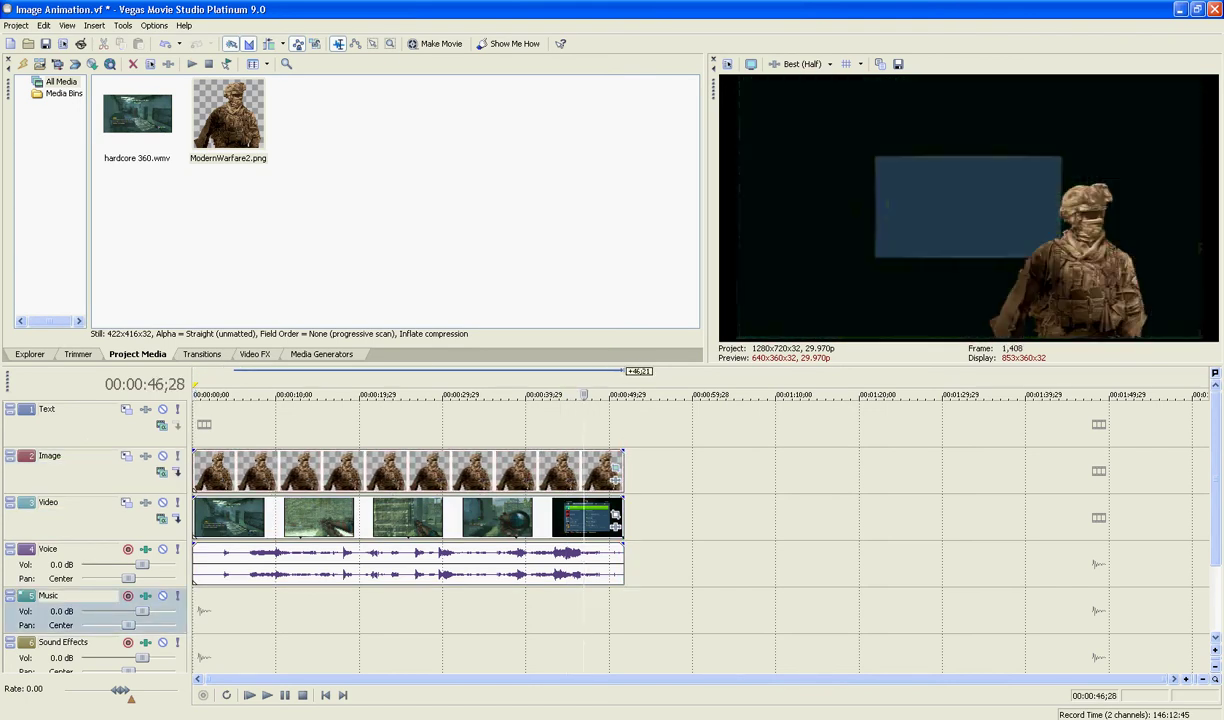
pyautogui.click(597, 610)
pyautogui.click(611, 610)
pyautogui.click(624, 610)
pyautogui.click(611, 610)
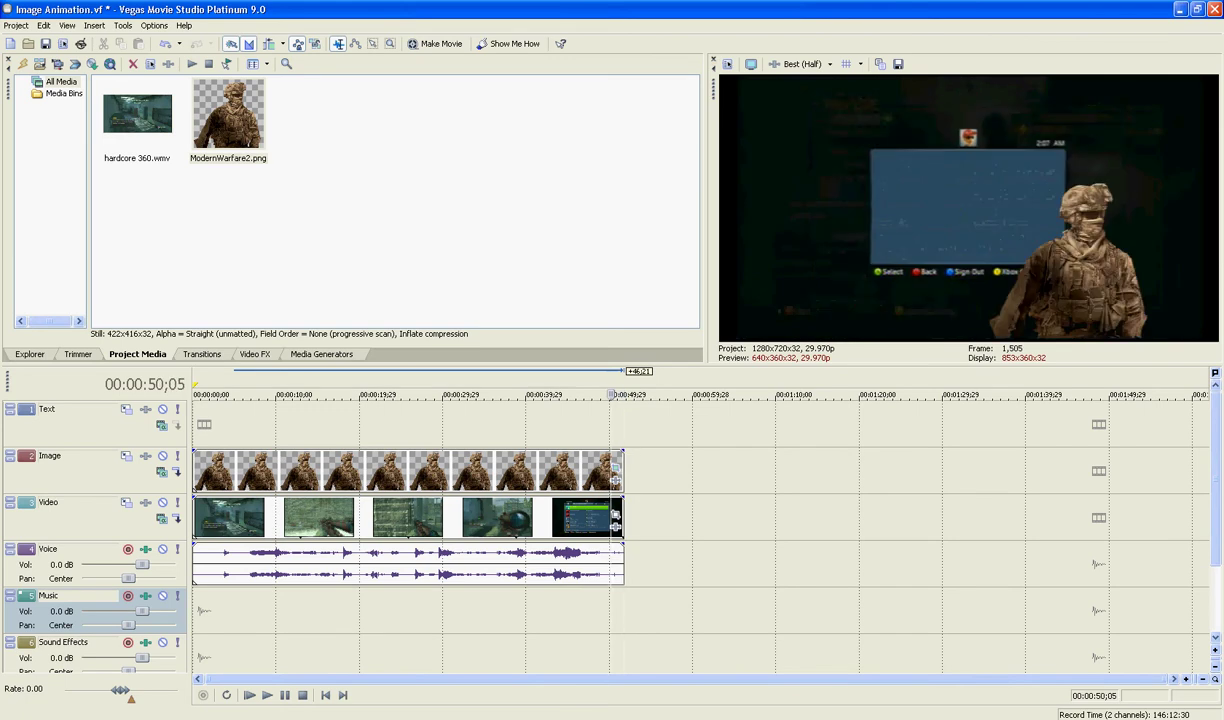
# Examine the extended image's position keyframes in its Pan/Crop settings, then close them.
pyautogui.click(616, 468)
pyautogui.scroll(-4, 421, 245)
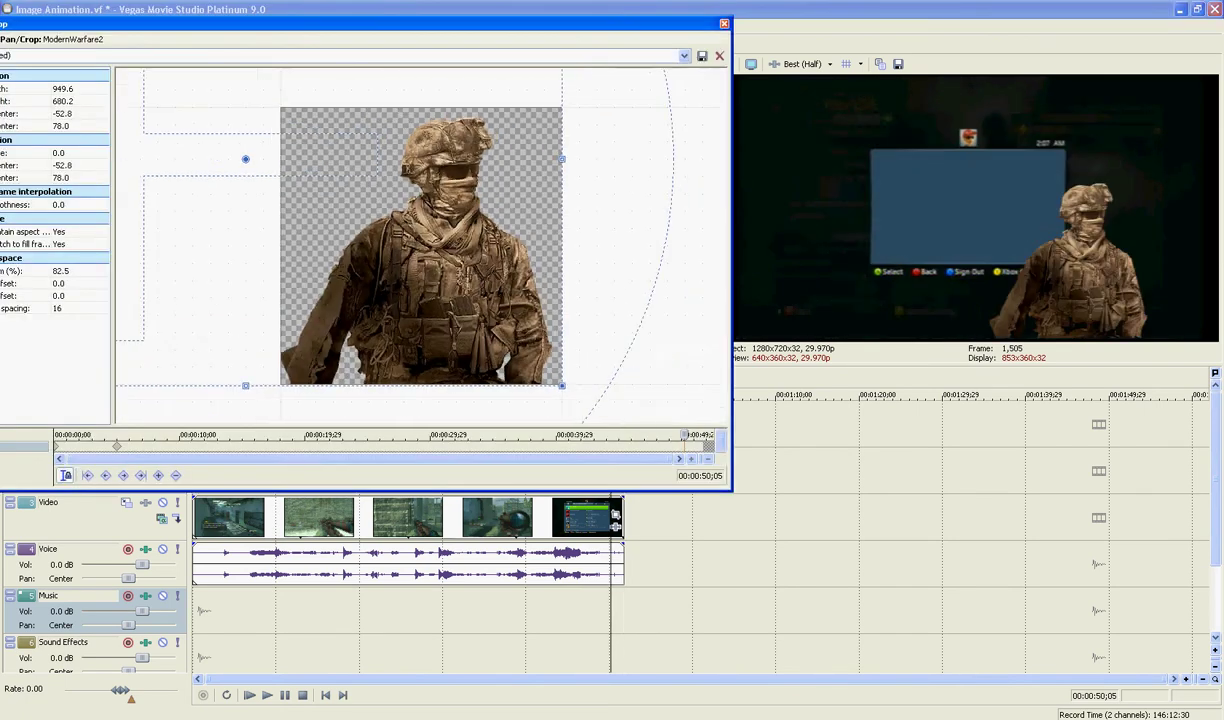
pyautogui.click(724, 23)
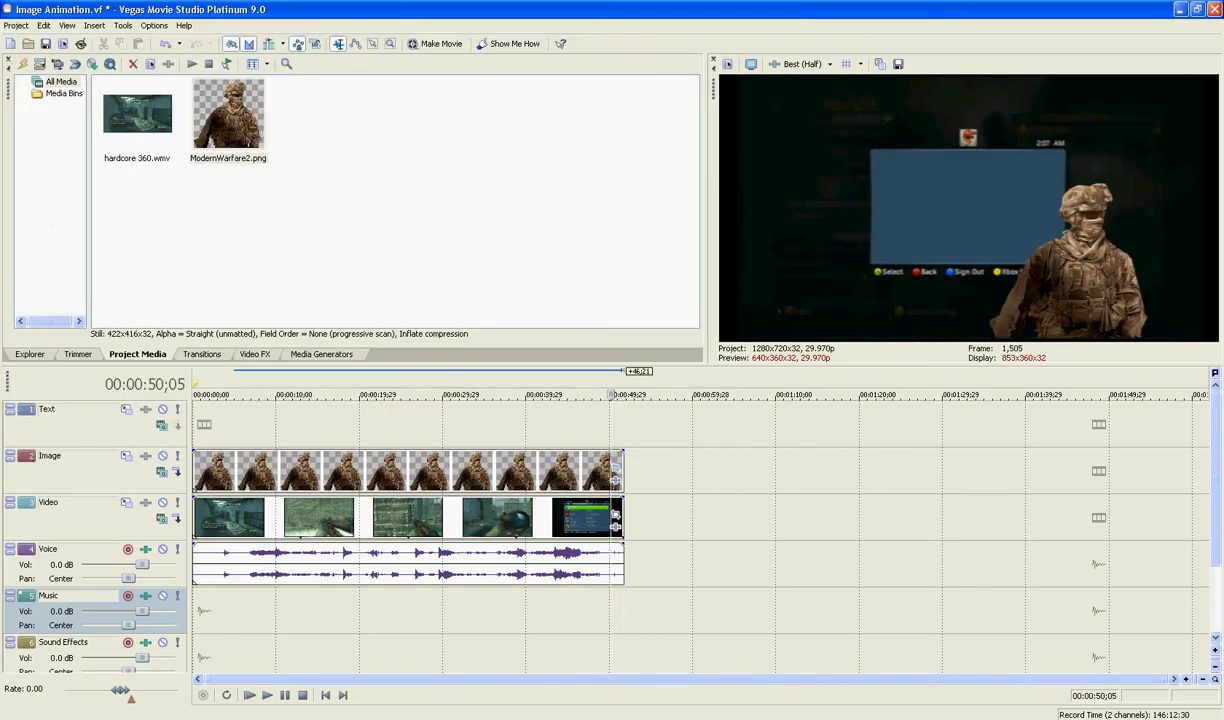
# Play the image animation from the start of the timeline and pause after about 10 seconds.
pyautogui.press('Home')
pyautogui.press('space')
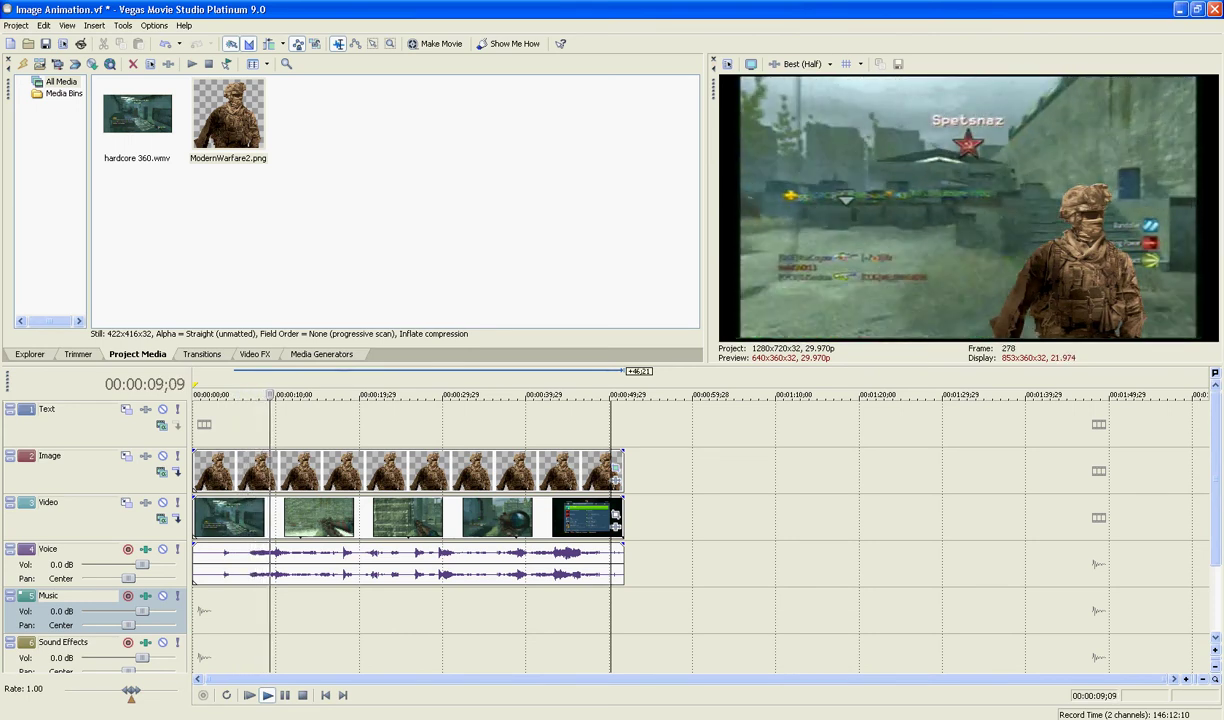
pyautogui.press('Return')
# Delete the soldier image event from the Image track and move the cursor to the end of the gameplay clip.
pyautogui.click(587, 471)
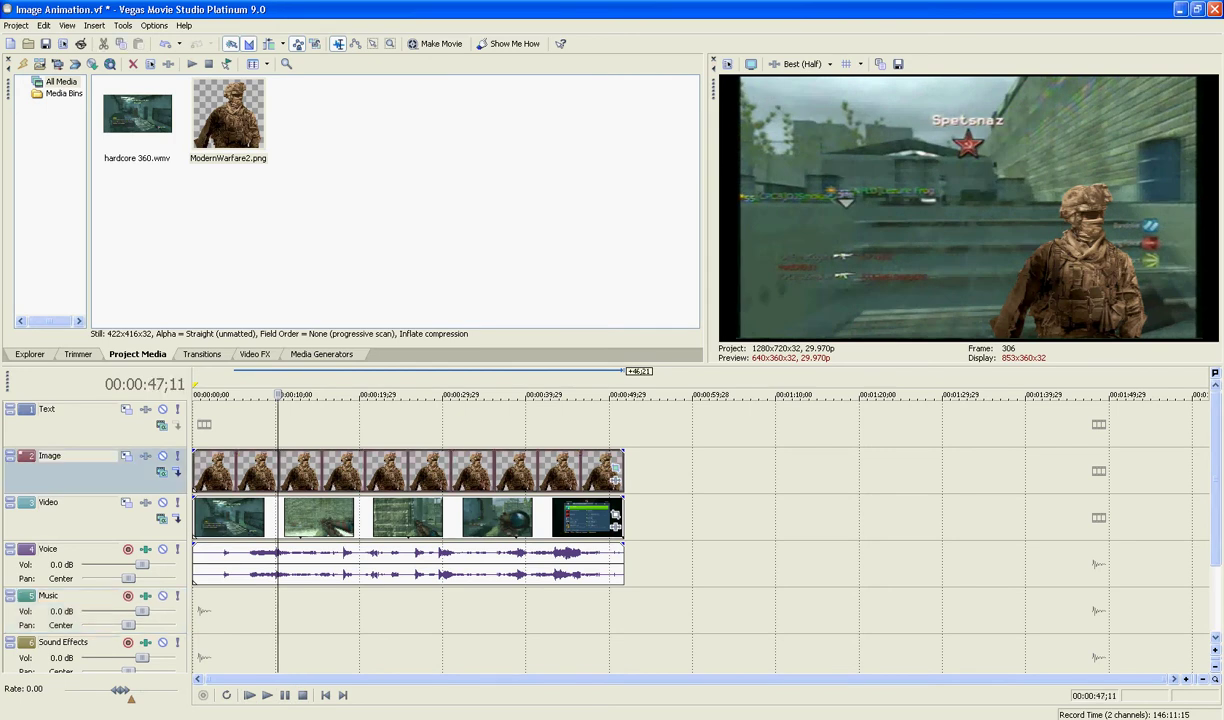
pyautogui.press('Delete')
pyautogui.press('End')
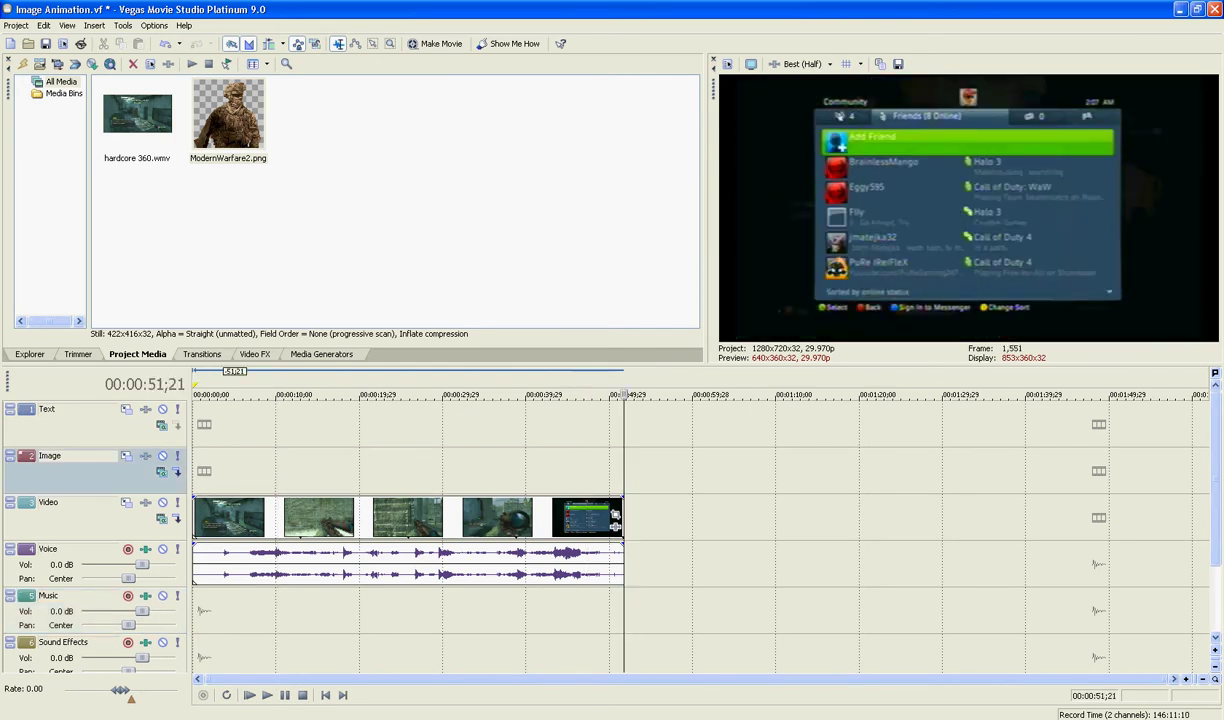
# Place ModernWarfare2.png at the start of the Image track and extend it to the end of the gameplay clip.
pyautogui.moveTo(228, 115); pyautogui.dragTo(205, 465)
pyautogui.moveTo(479, 471); pyautogui.dragTo(624, 471)
# Add a Pan/Crop keyframe at 00:00:08;27 that shrinks the soldier and moves it to the lower-left of the video frame.
pyautogui.click(616, 468)
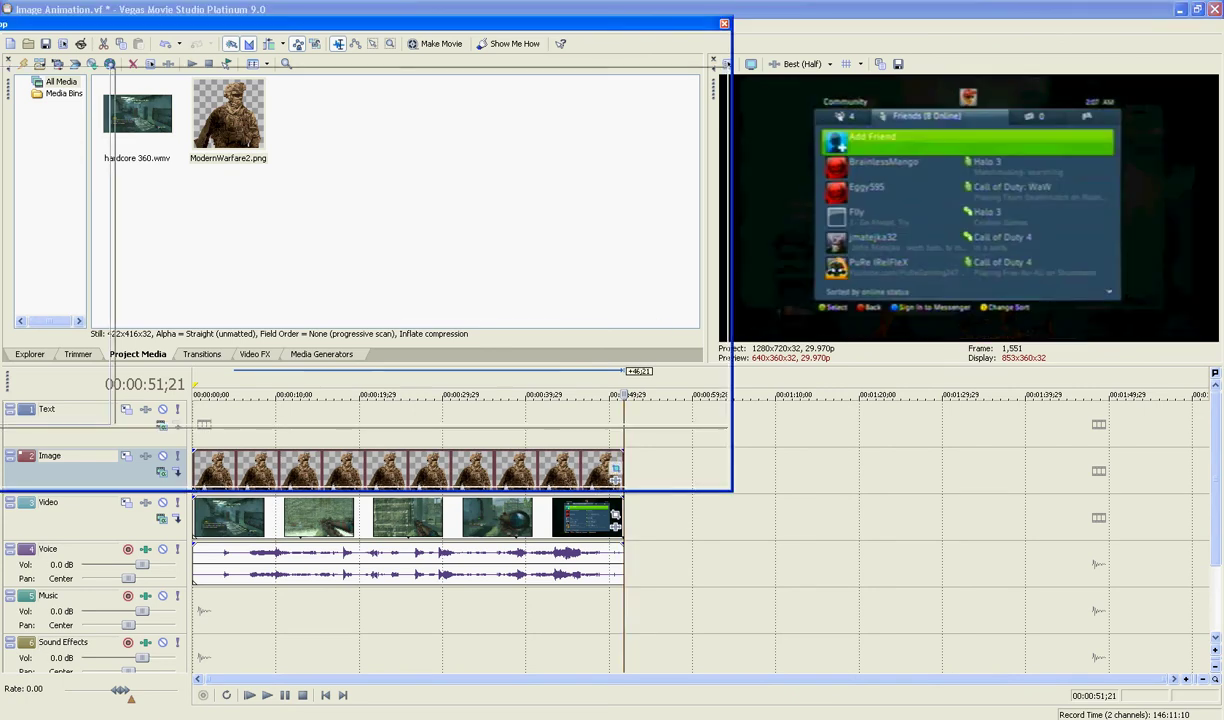
pyautogui.scroll(-2, 545, 362)
pyautogui.moveTo(536, 359); pyautogui.dragTo(664, 444)
pyautogui.click(267, 519)
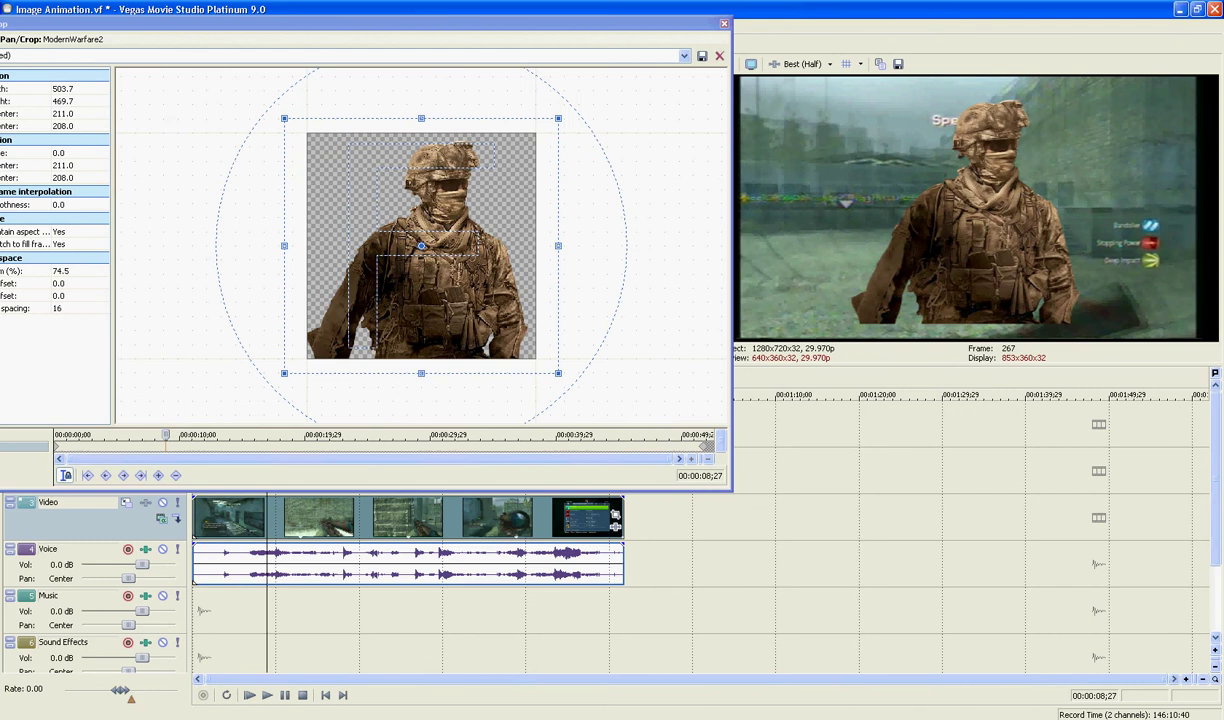
pyautogui.moveTo(558, 373); pyautogui.dragTo(794, 542)
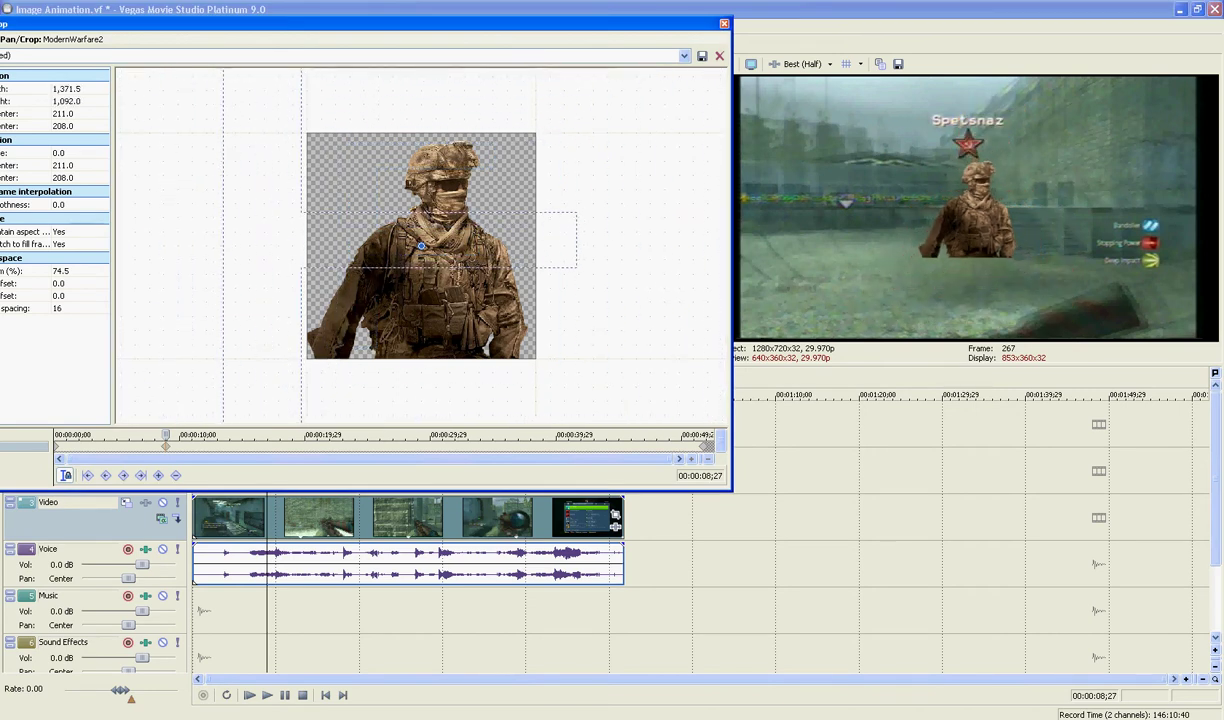
pyautogui.scroll(-1, 440, 240)
pyautogui.moveTo(460, 268); pyautogui.dragTo(732, 85)
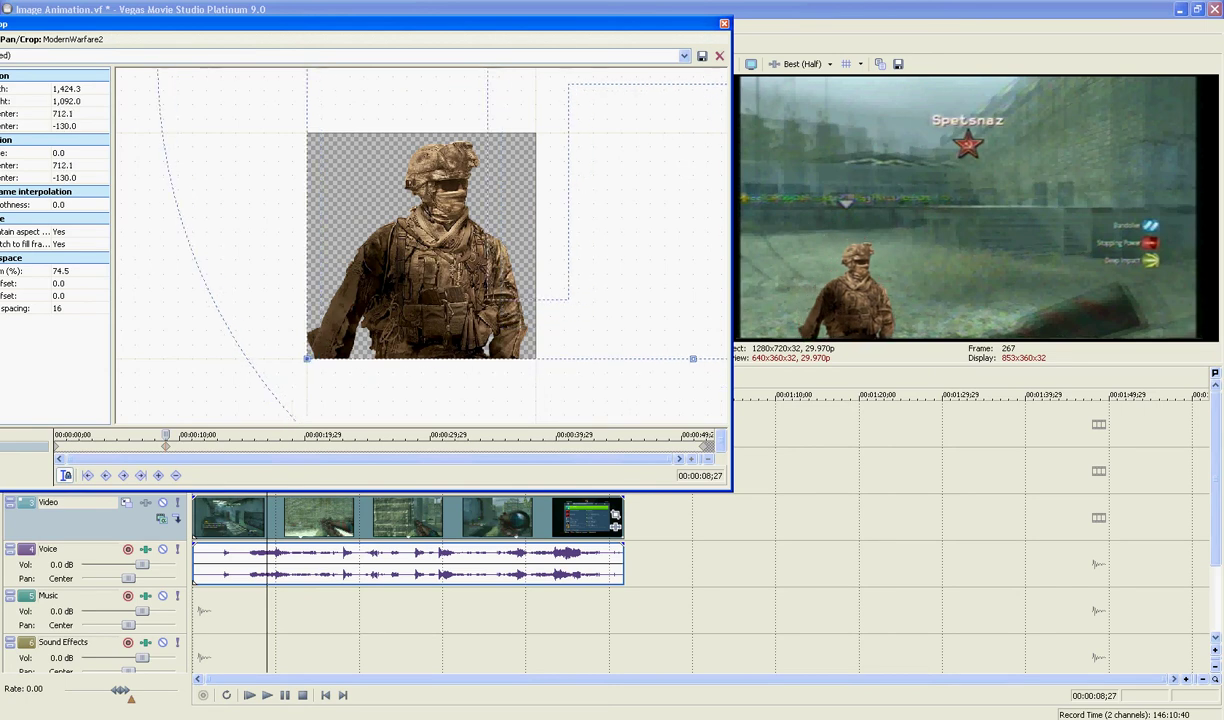
pyautogui.scroll(-3, 421, 245)
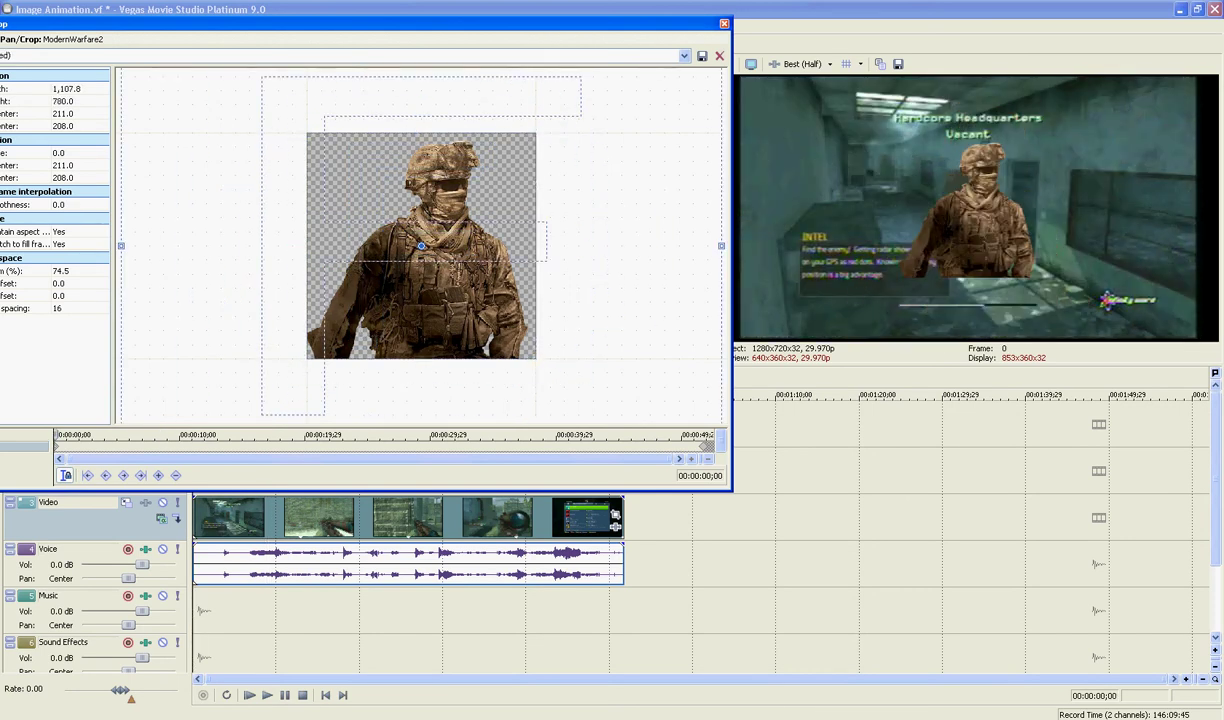
# Keyframe the soldier from the frame's lower left at 00:00:00;00 to its lower right at 00:00:51;21, check the movement, and close Pan/Crop.
pyautogui.moveTo(421, 246); pyautogui.dragTo(607, 147)
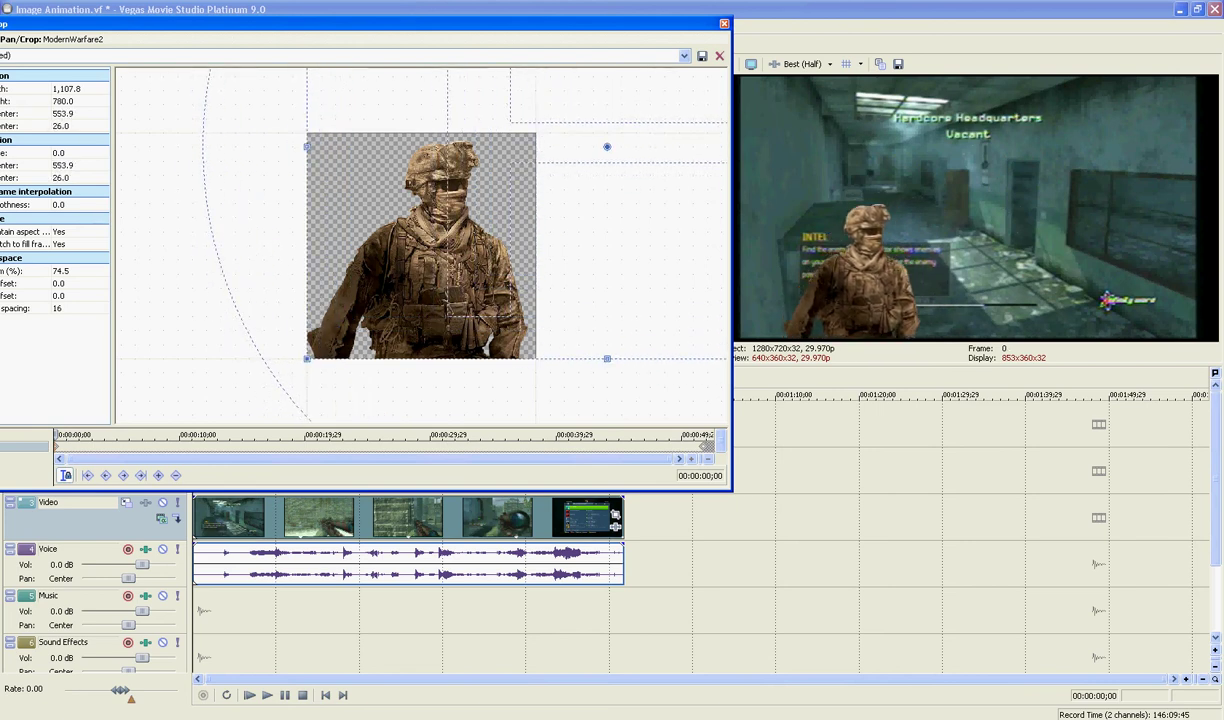
pyautogui.click(707, 442)
pyautogui.moveTo(421, 246); pyautogui.dragTo(292, 161)
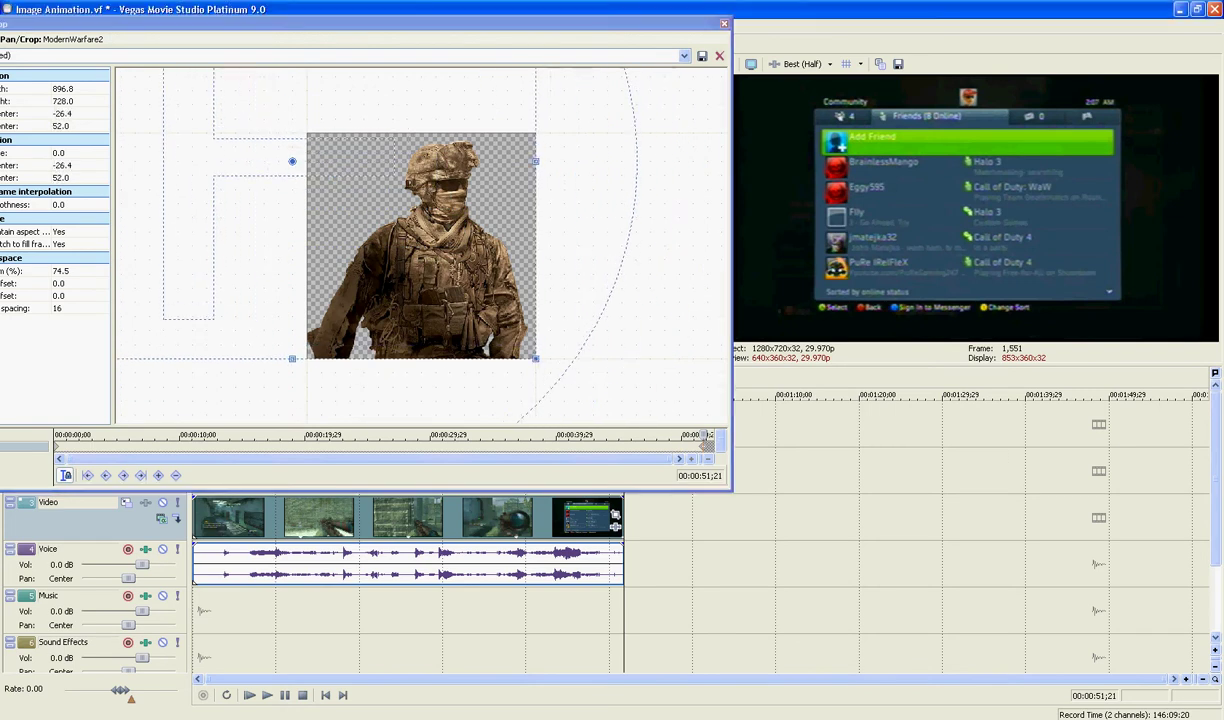
pyautogui.moveTo(705, 436); pyautogui.dragTo(88, 436)
pyautogui.click(724, 23)
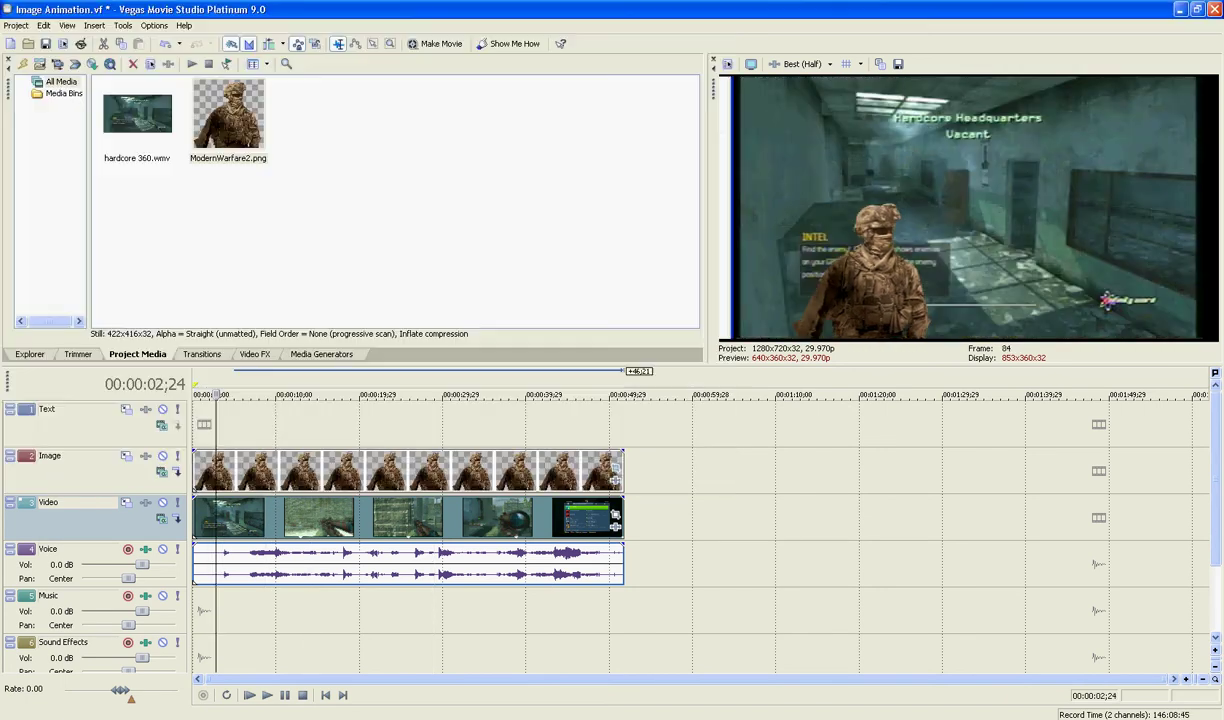
# Play the soldier's slide across the frame from about 00:00:02;24 and stop after about 12 seconds.
pyautogui.click(249, 695)
pyautogui.press('space')
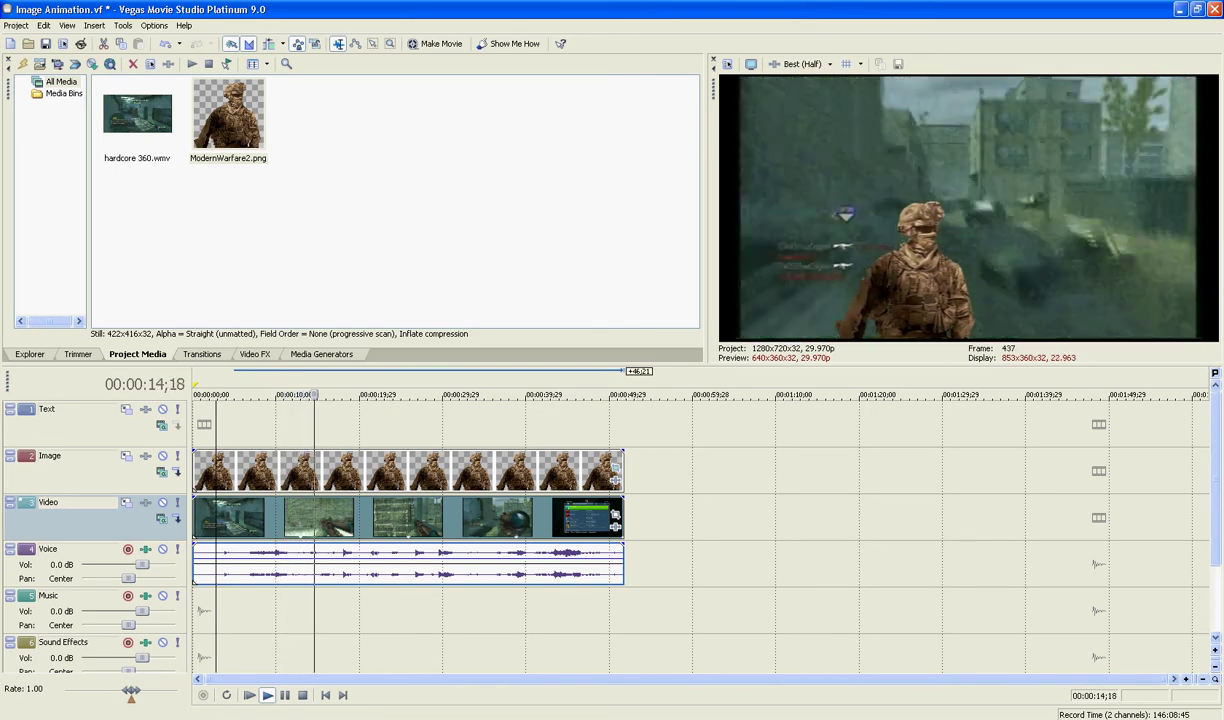
pyautogui.press('Return')
# Delete the soldier image event from the Image track.
pyautogui.click(615, 468)
pyautogui.click(526, 472)
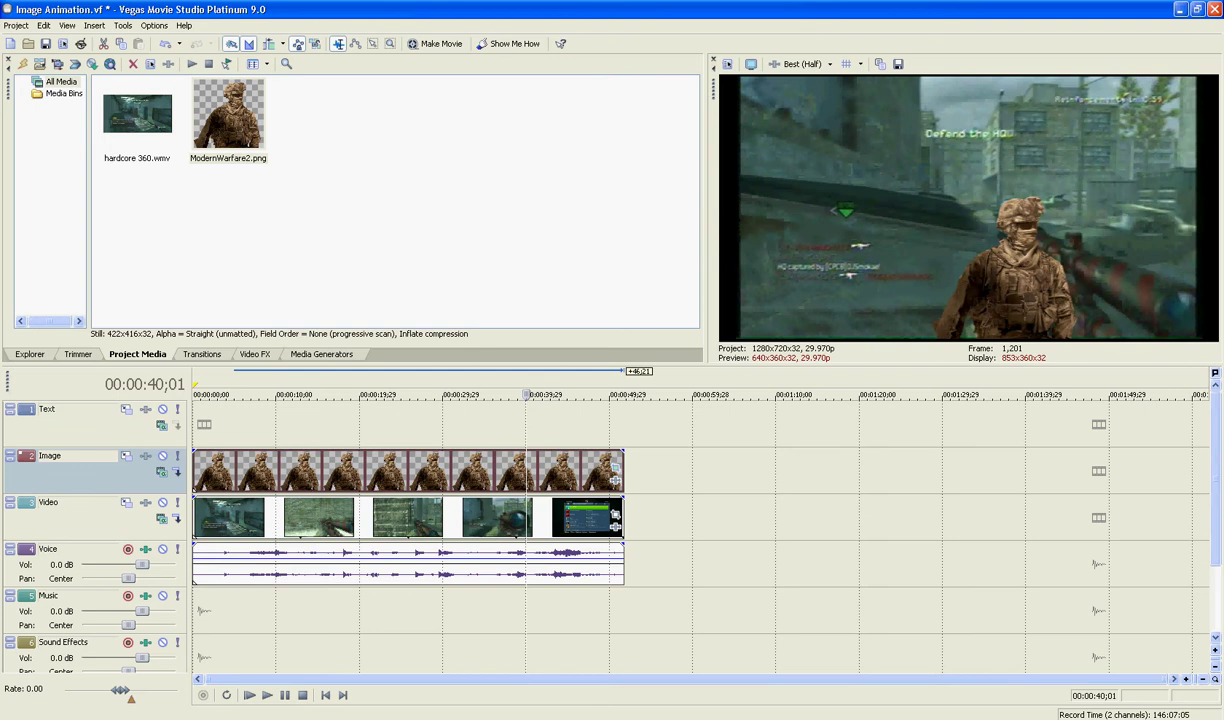
pyautogui.press('Delete')
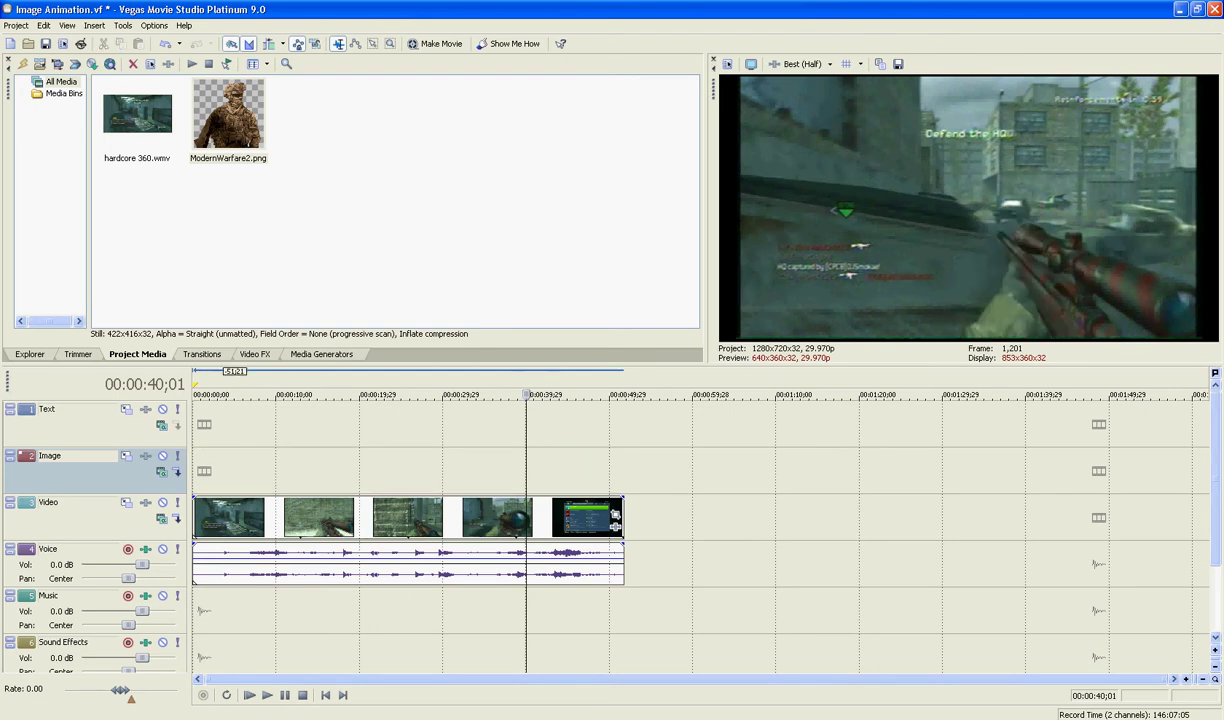
# Import crosshairs.png from the images folder inside SNs I 360 FIles in My Documents.
pyautogui.click(16, 25)
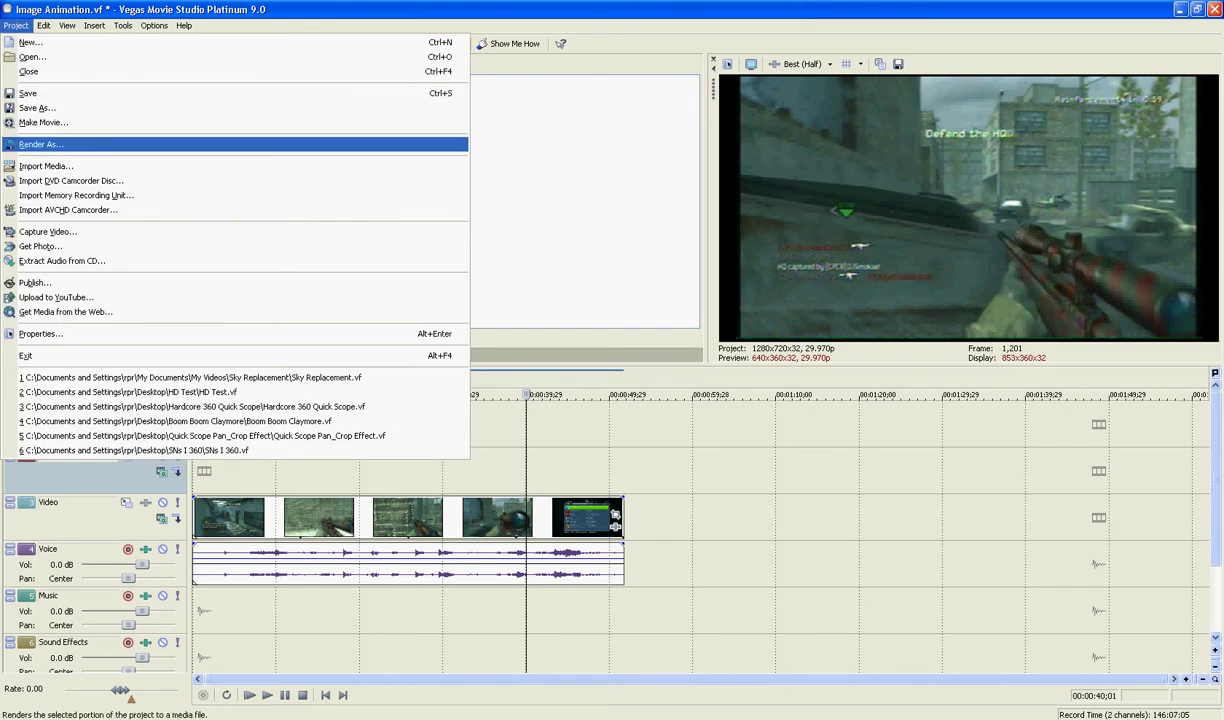
pyautogui.click(50, 164)
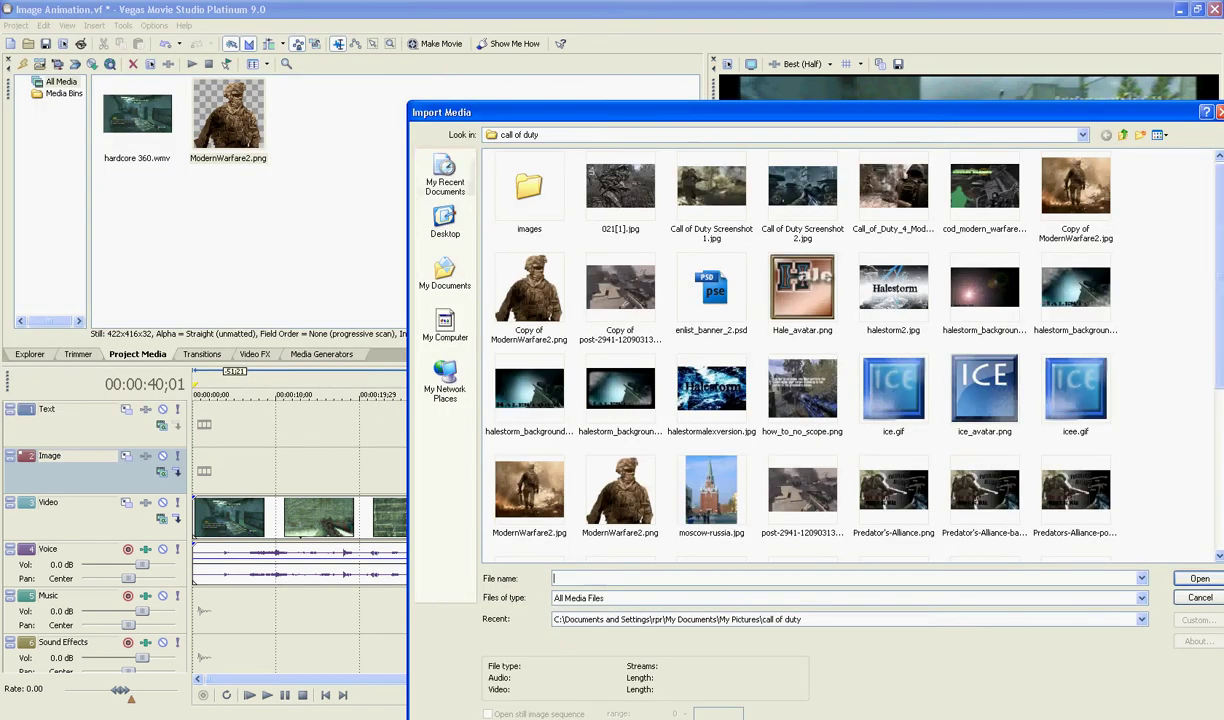
pyautogui.click(445, 272)
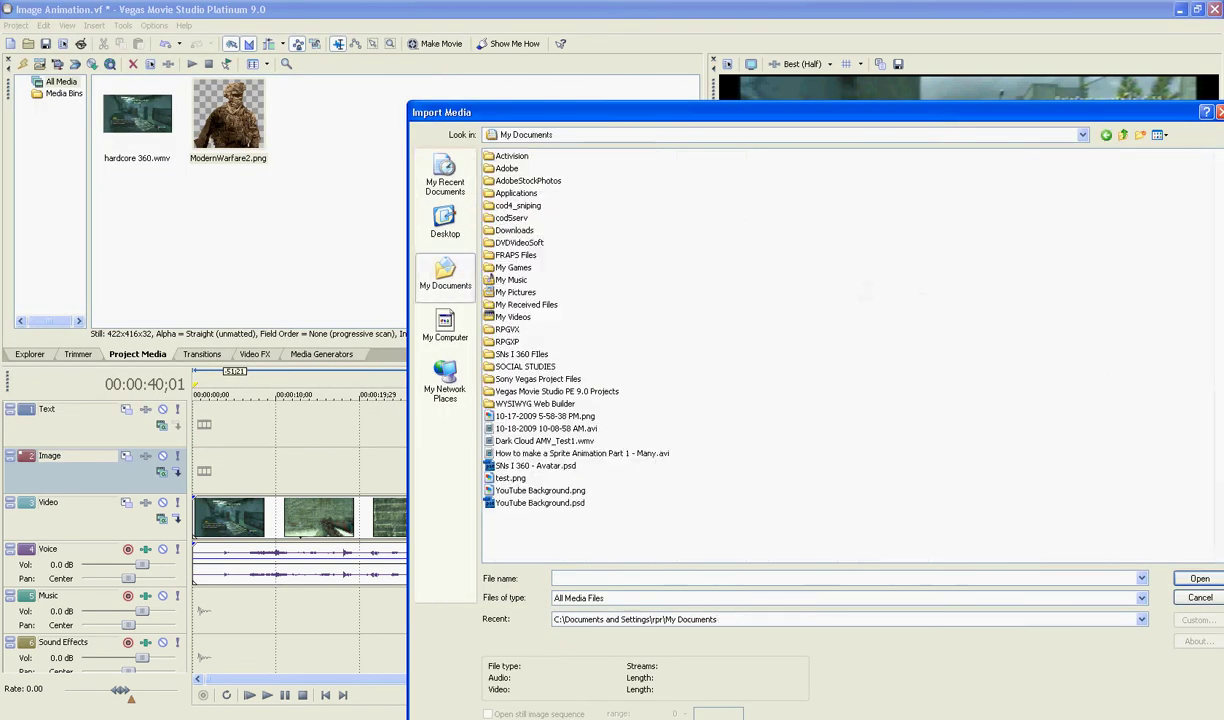
pyautogui.doubleClick(514, 292)
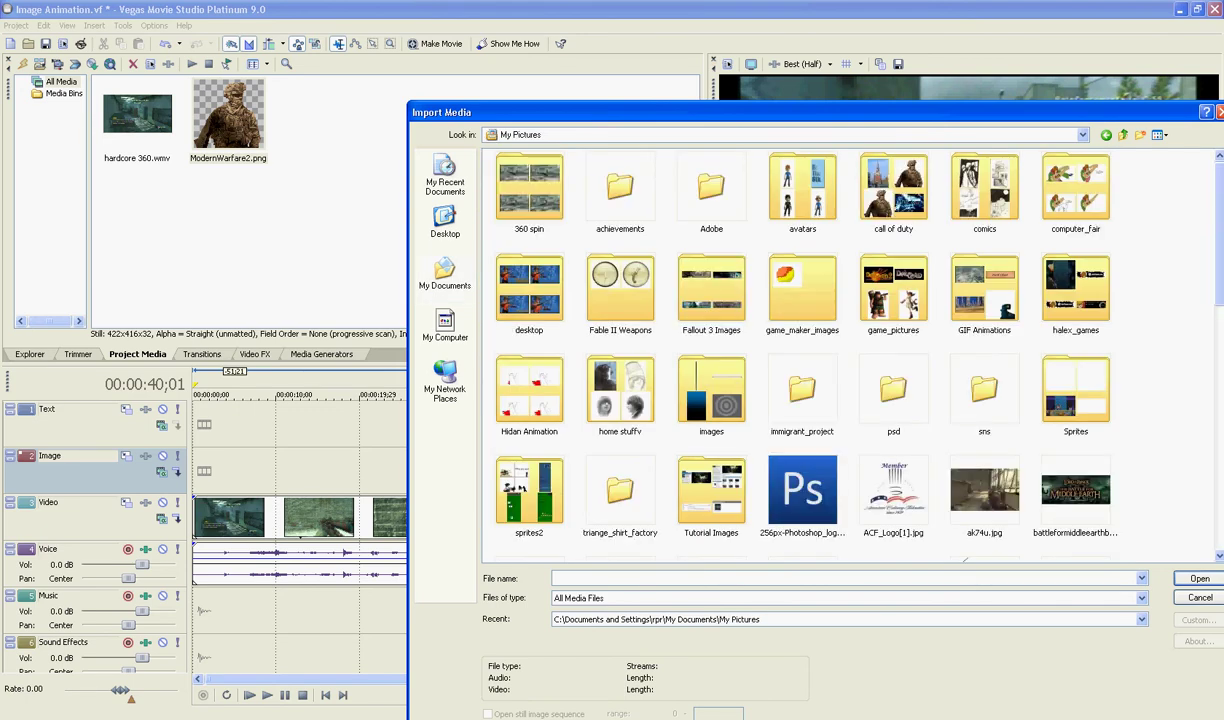
pyautogui.scroll(-10, 641, 292)
pyautogui.scroll(-1, 850, 355)
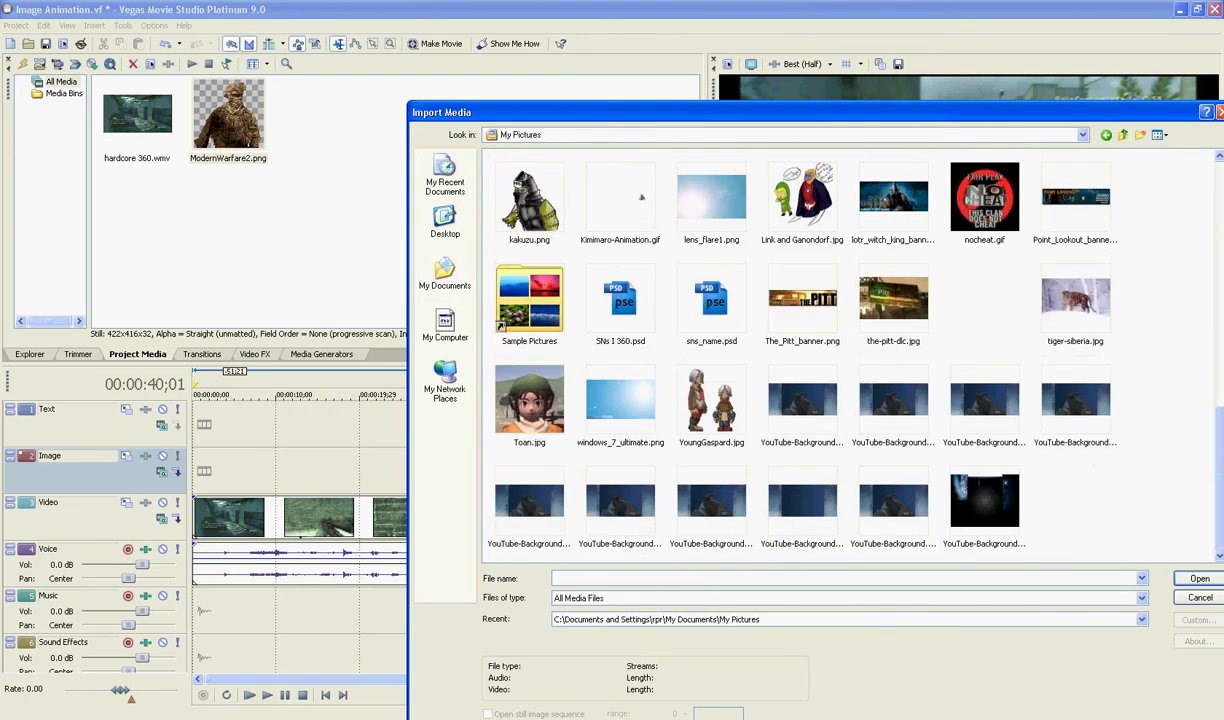
pyautogui.scroll(10, 850, 355)
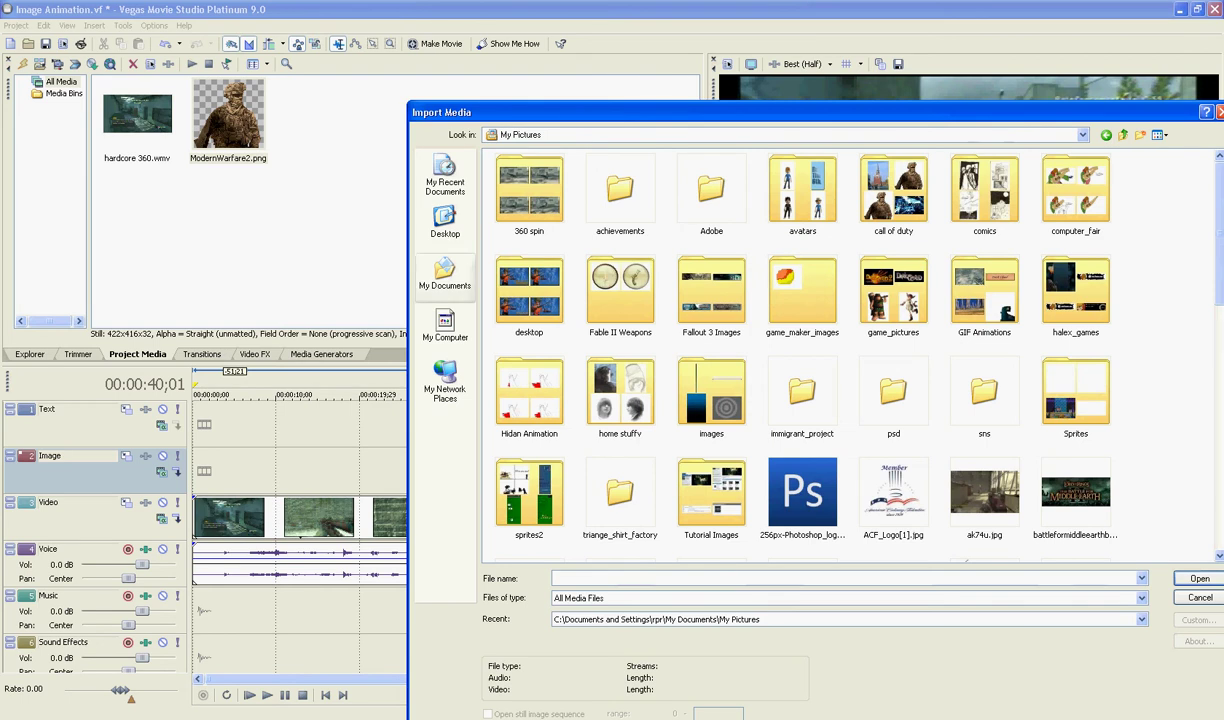
pyautogui.click(445, 272)
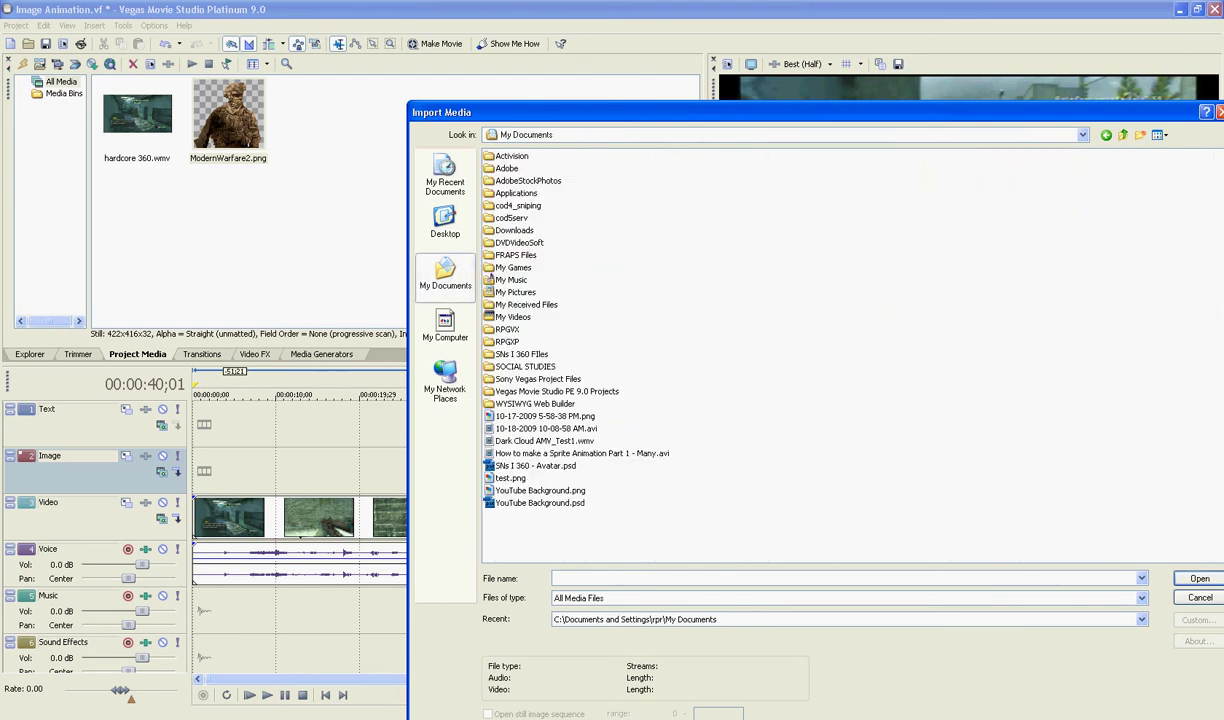
pyautogui.doubleClick(521, 354)
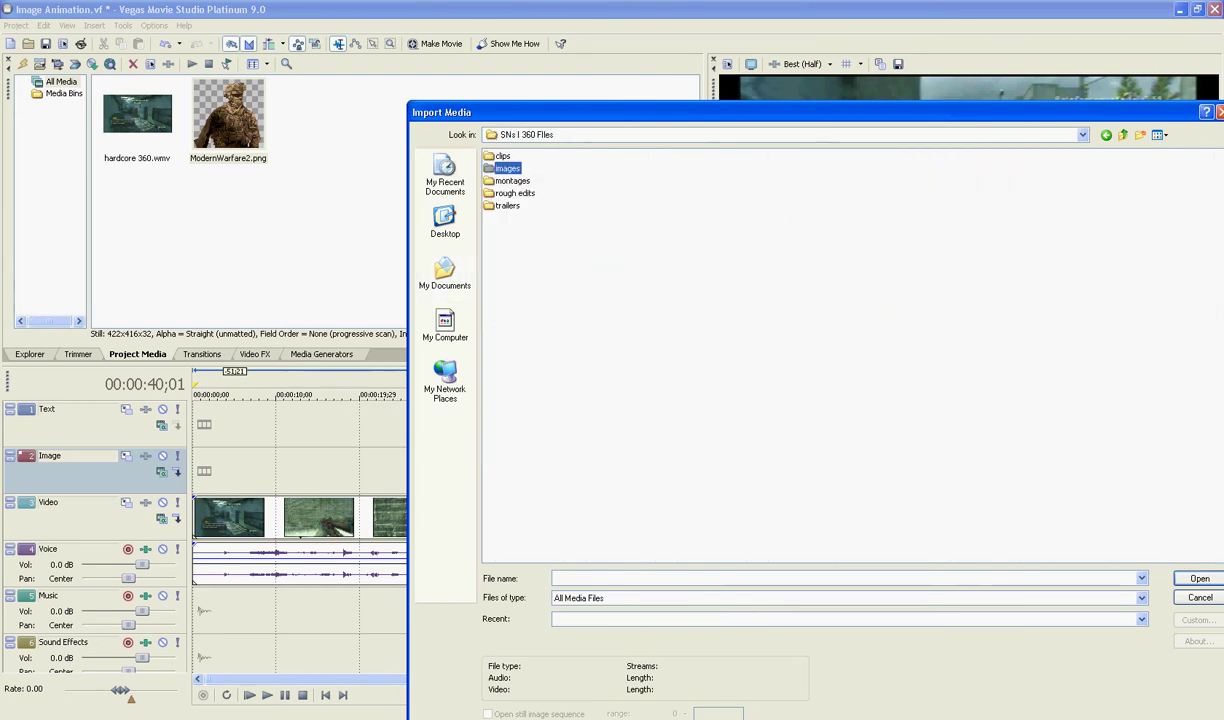
pyautogui.press('Return')
pyautogui.doubleClick(521, 156)
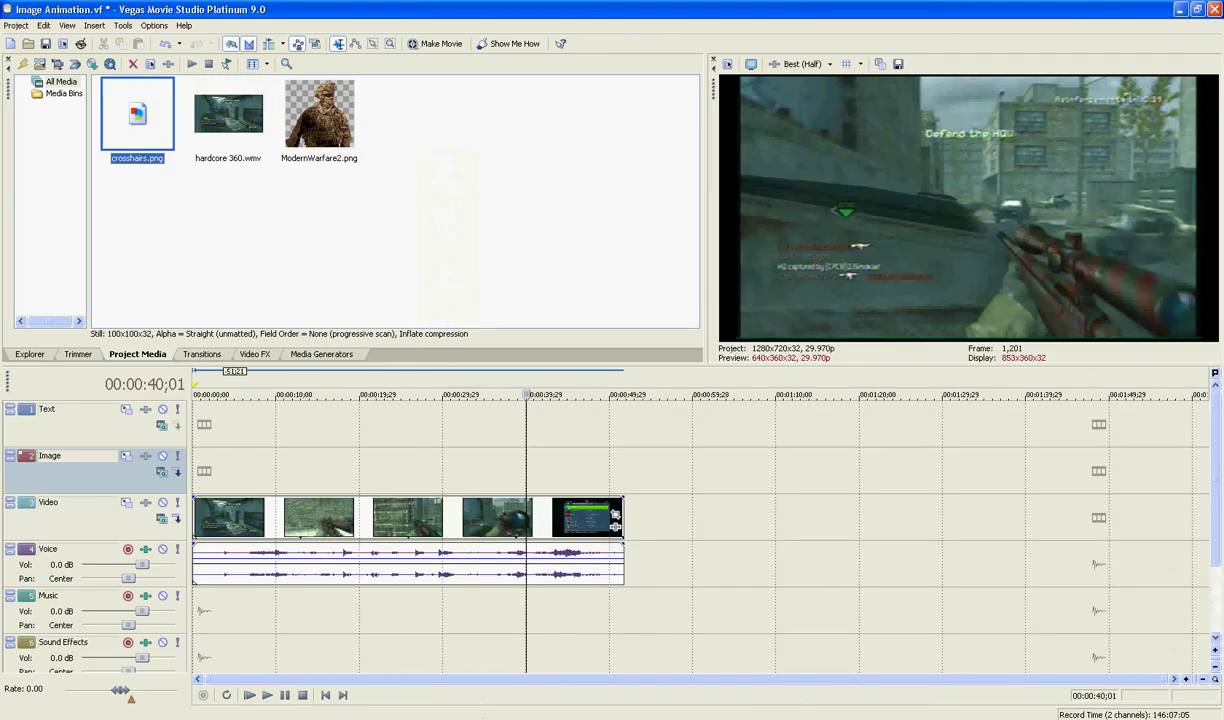
# Place crosshairs.png at the start of the Image track and preview it at 00:00:01;22.
pyautogui.moveTo(310, 449); pyautogui.dragTo(213, 470)
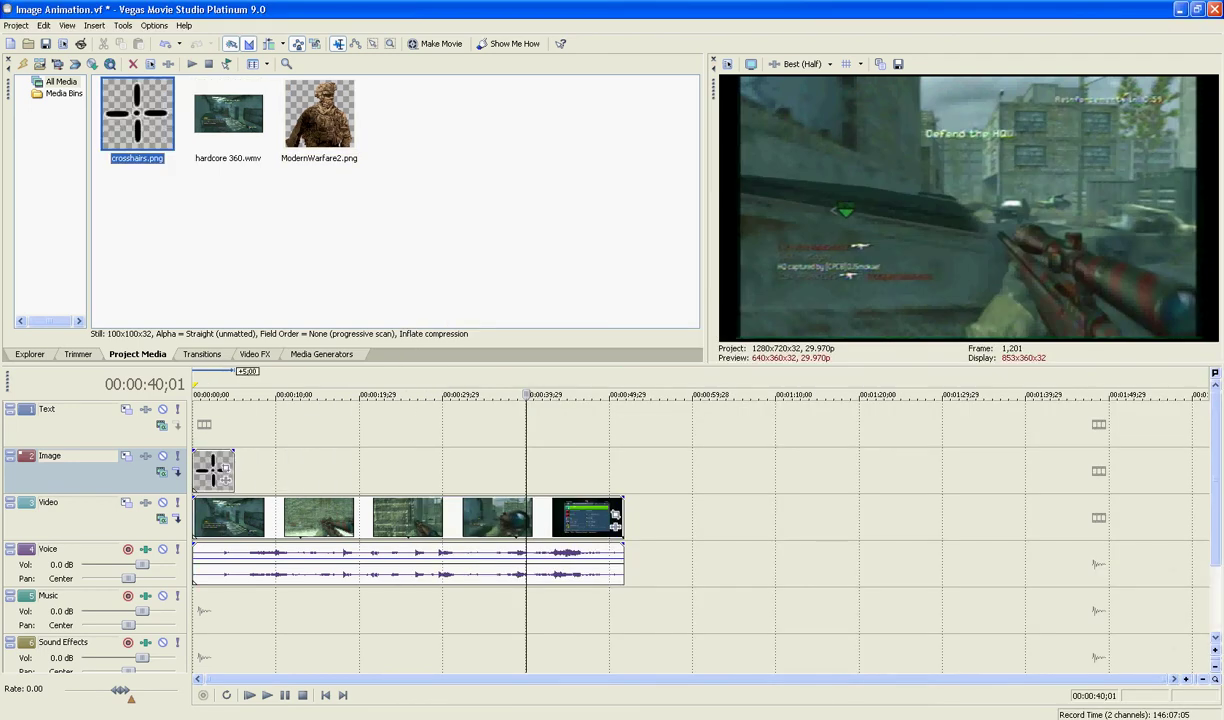
pyautogui.click(207, 426)
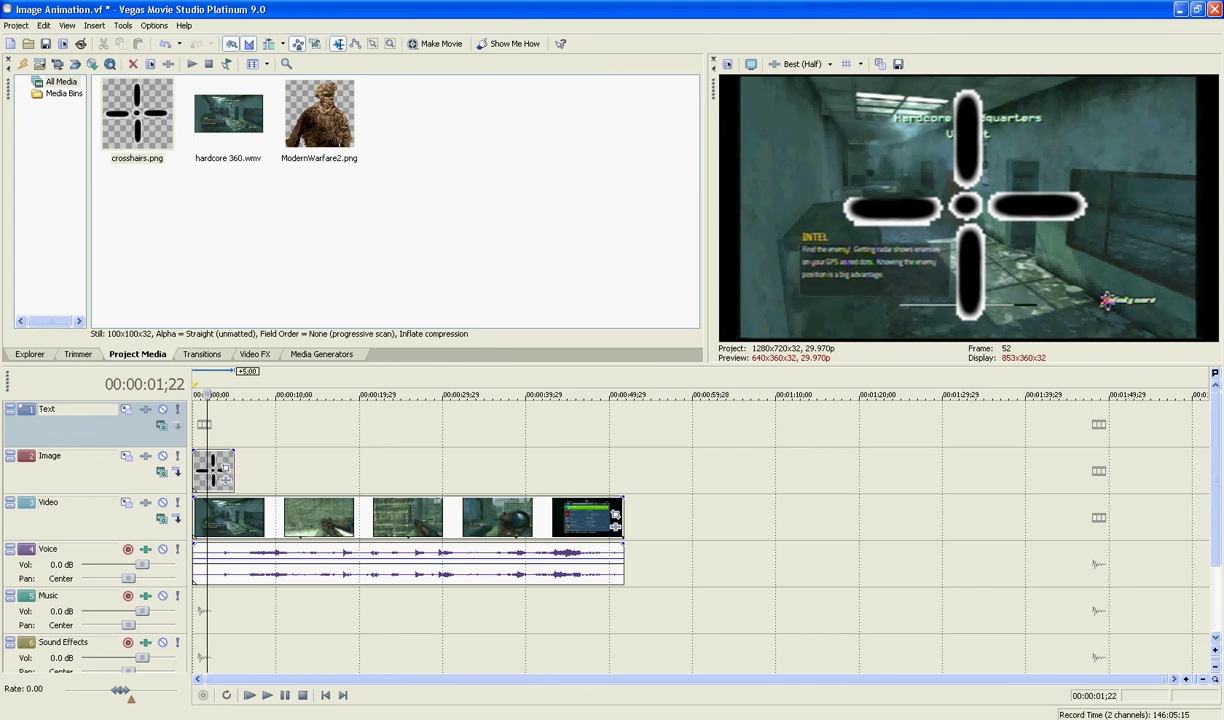
# Shrink the crosshairs at 00:00:01;22 by enlarging their Pan/Crop frame to 800 by 800, centered on the image.
pyautogui.click(227, 467)
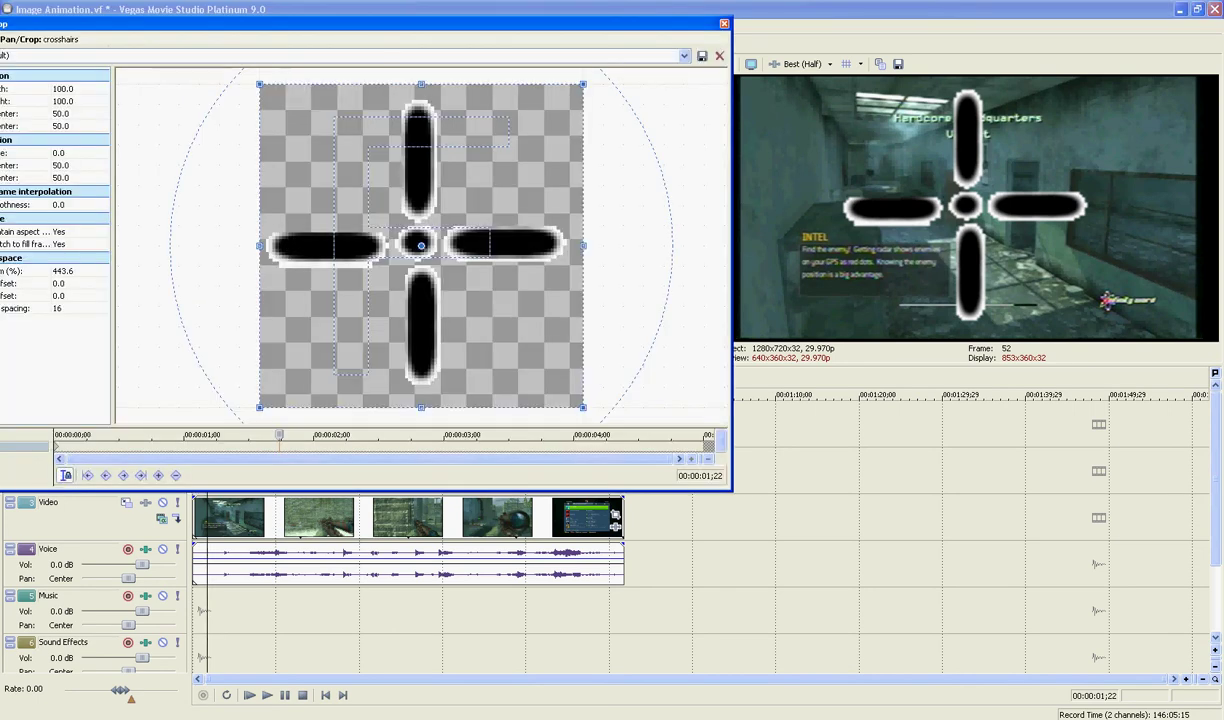
pyautogui.moveTo(583, 84); pyautogui.dragTo(966, 5)
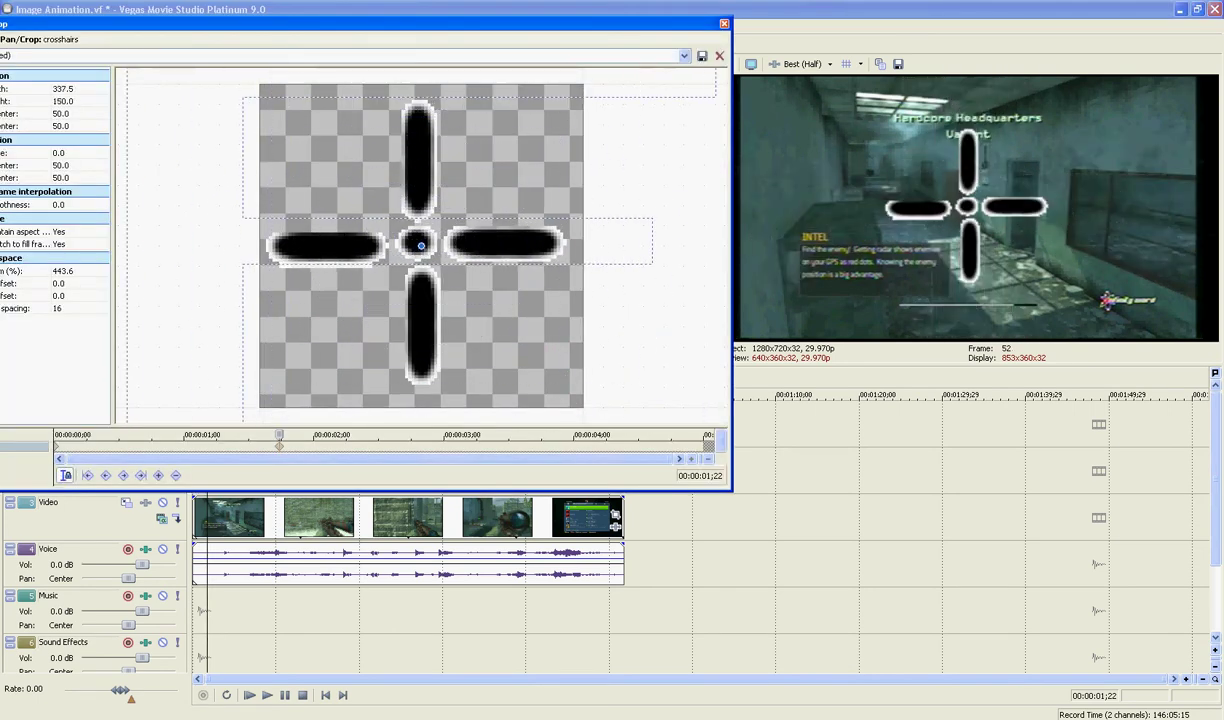
pyautogui.scroll(-10, 421, 245)
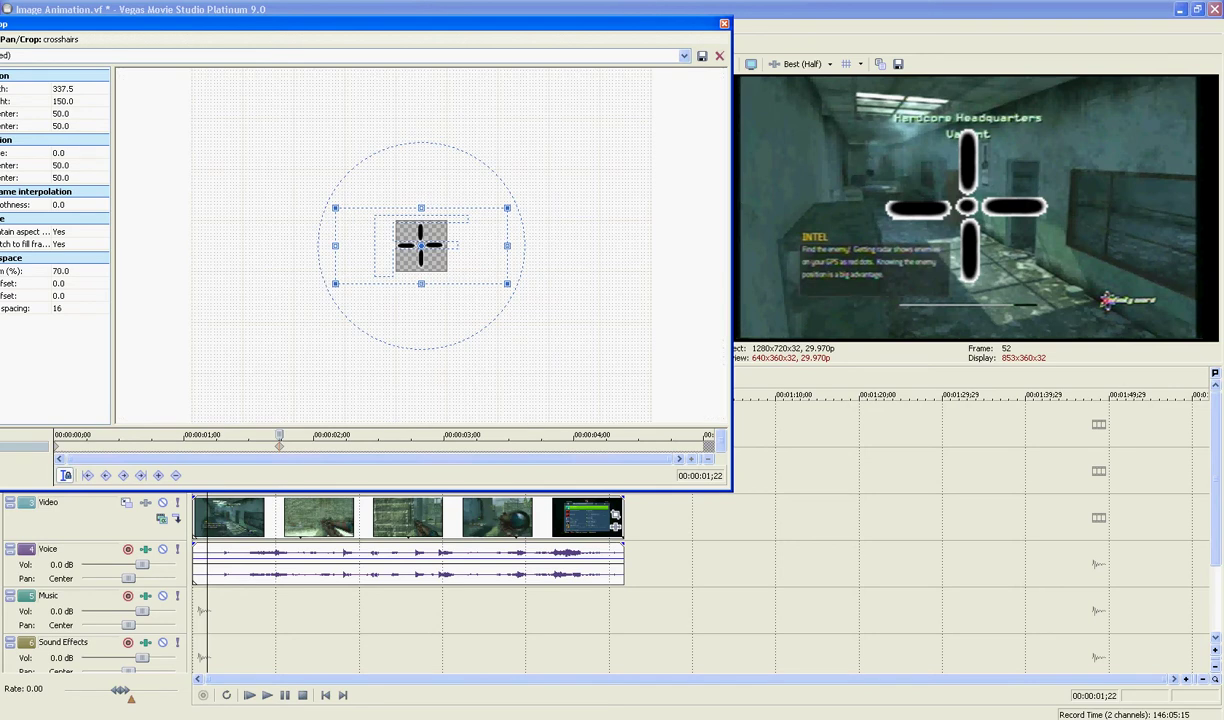
pyautogui.moveTo(507, 208); pyautogui.dragTo(625, 42)
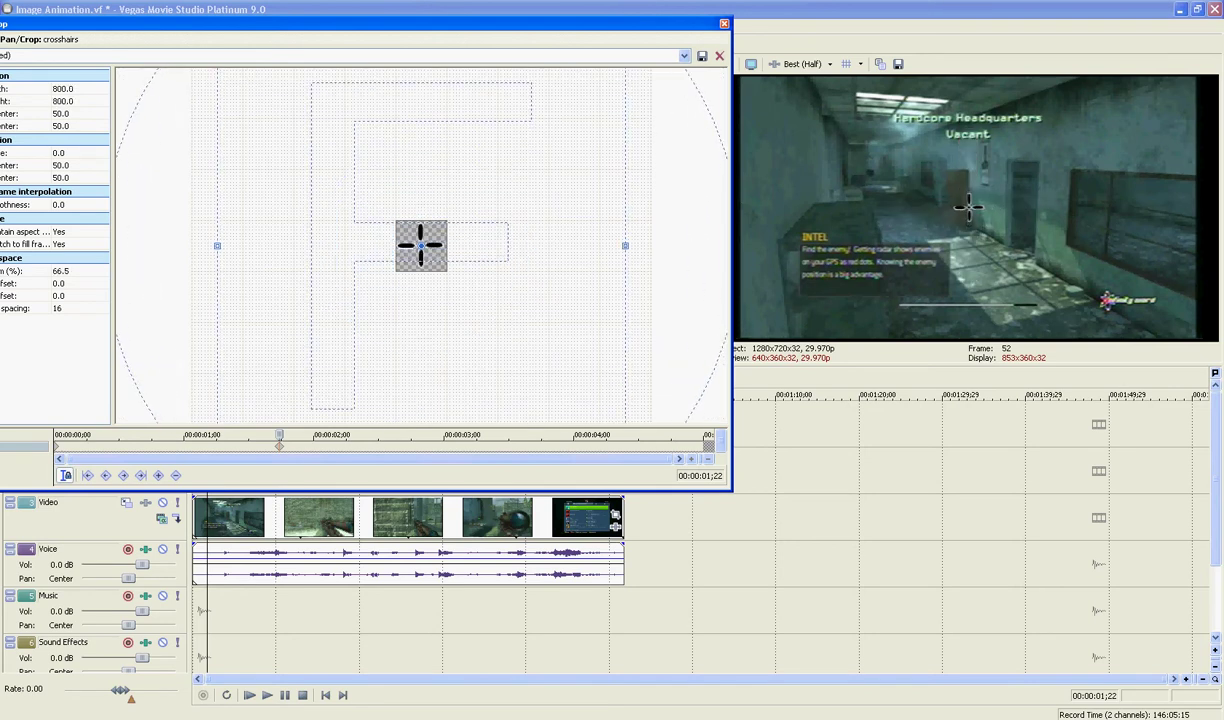
pyautogui.scroll(-3, 421, 245)
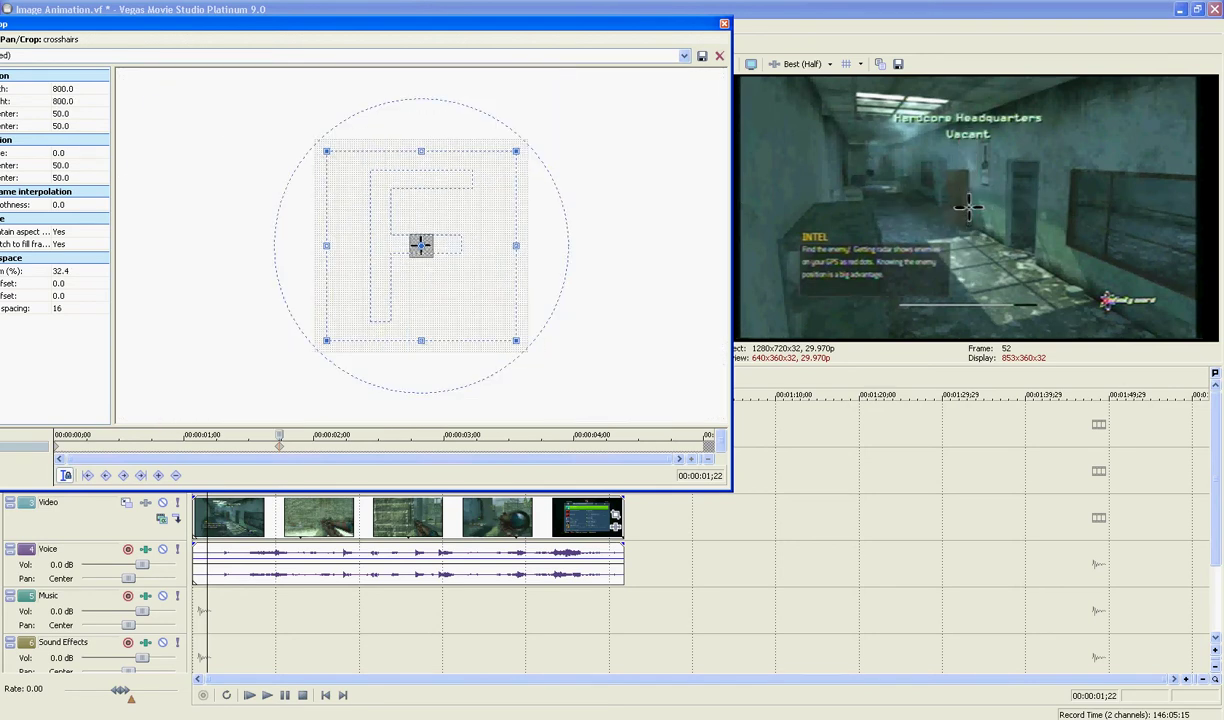
# Extend the crosshairs event to the end of the gameplay clip and move the cursor to 00:00:21;23.
pyautogui.moveTo(380, 24); pyautogui.dragTo(878, 5)
pyautogui.moveTo(232, 478); pyautogui.dragTo(620, 481)
pyautogui.click(356, 470)
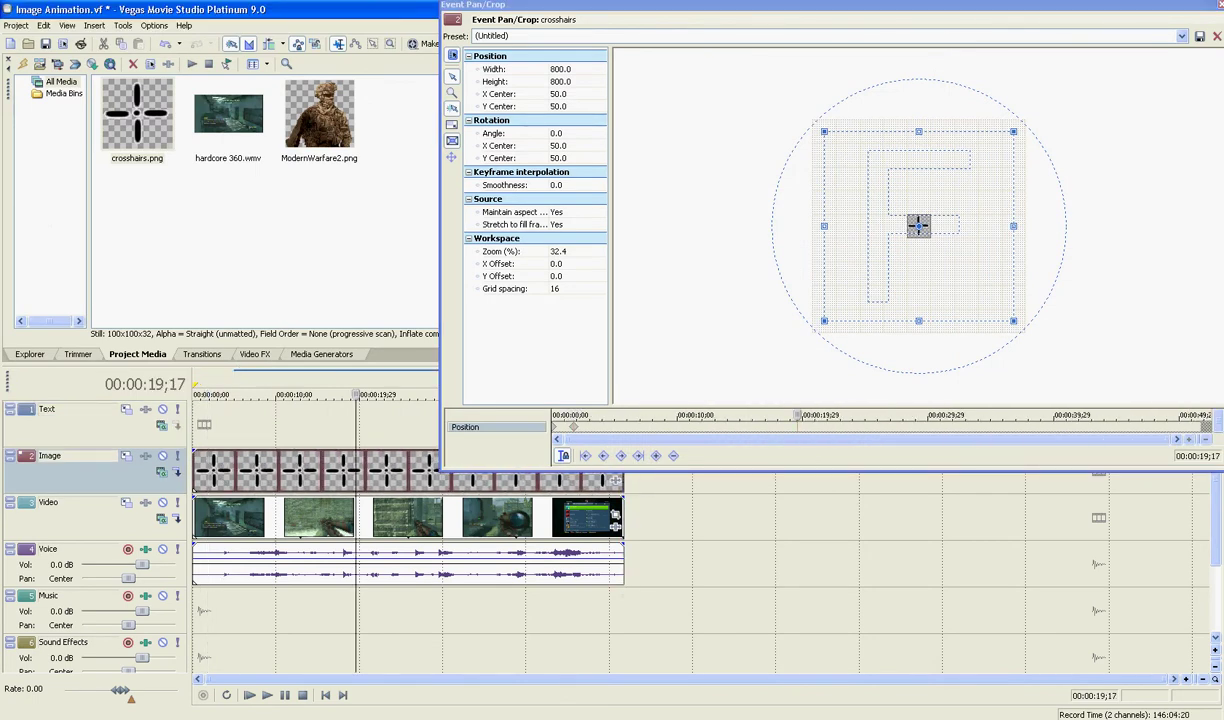
pyautogui.click(374, 426)
# Dock the Event Pan/Crop window alongside Explorer, Trimmer and Project Media, and test switching between them.
pyautogui.click(919, 226)
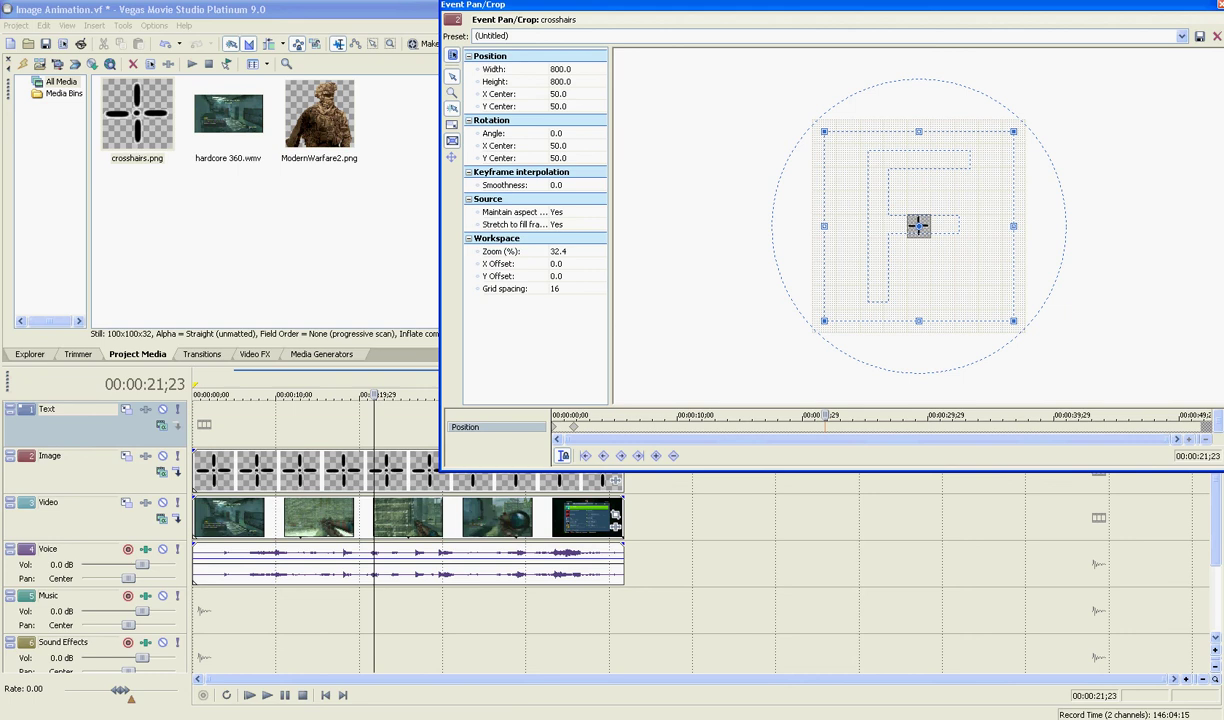
pyautogui.moveTo(700, 5); pyautogui.dragTo(356, 66)
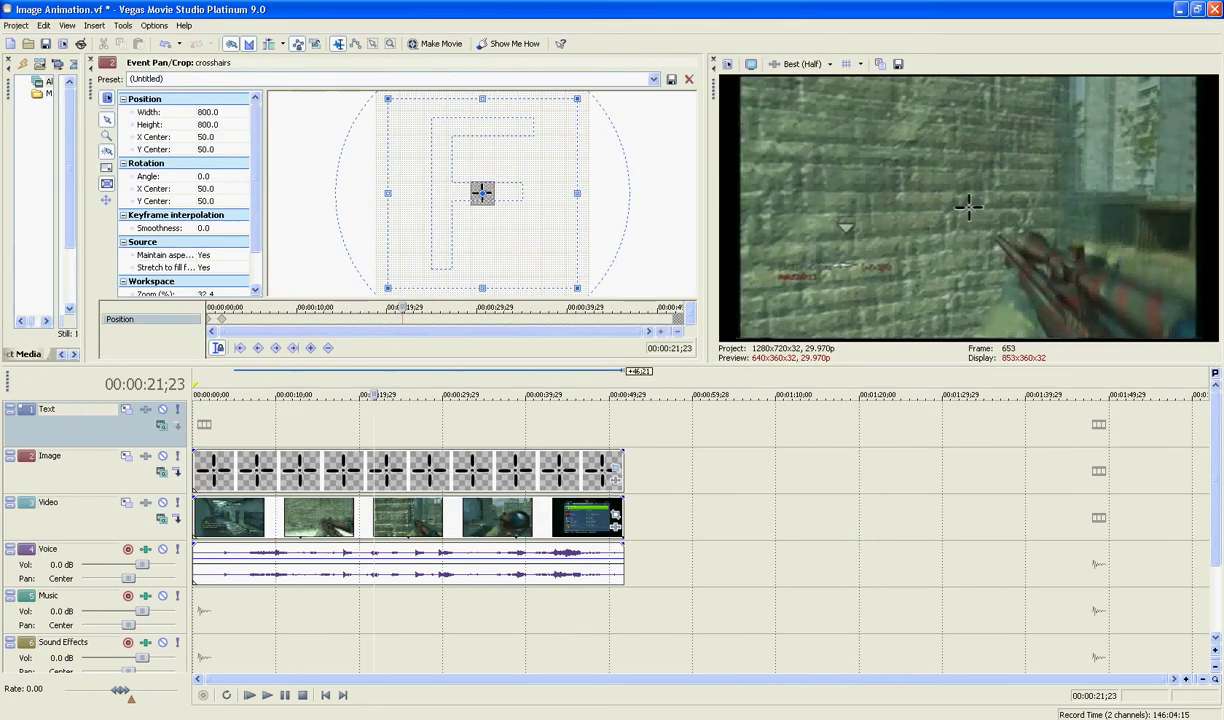
pyautogui.moveTo(91, 88); pyautogui.dragTo(98, 70)
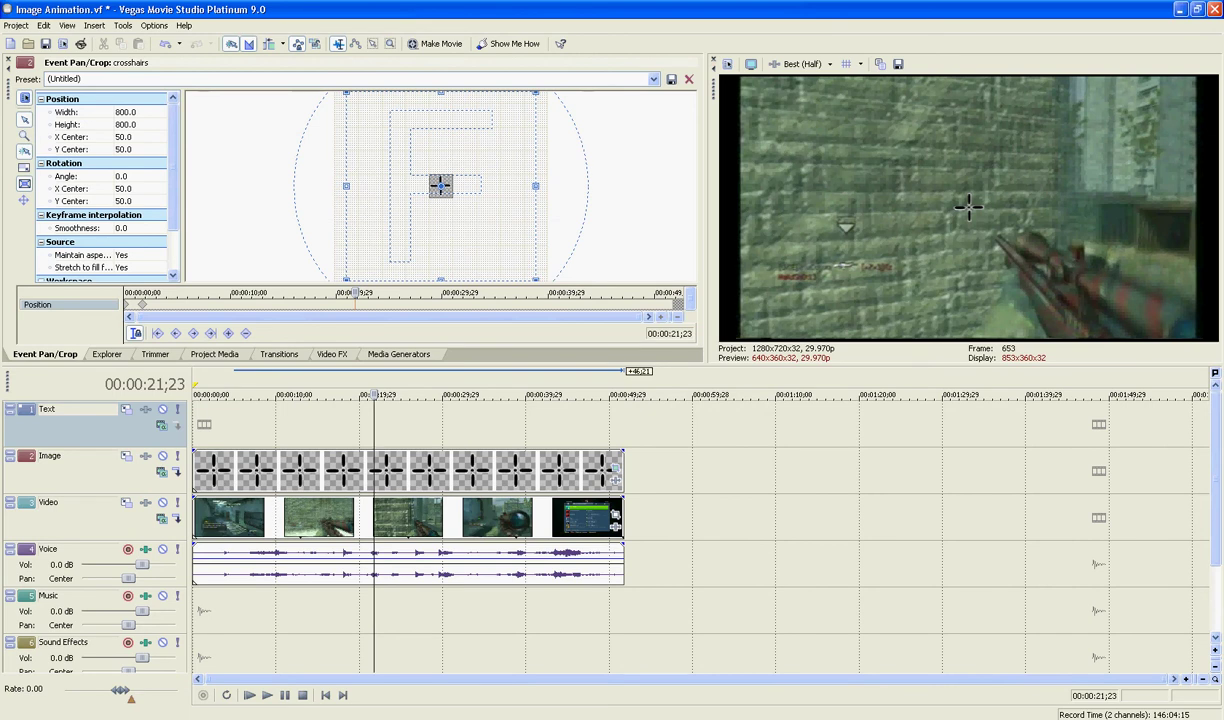
pyautogui.click(107, 354)
pyautogui.click(155, 354)
pyautogui.click(214, 354)
pyautogui.click(45, 354)
pyautogui.scroll(-2, 441, 186)
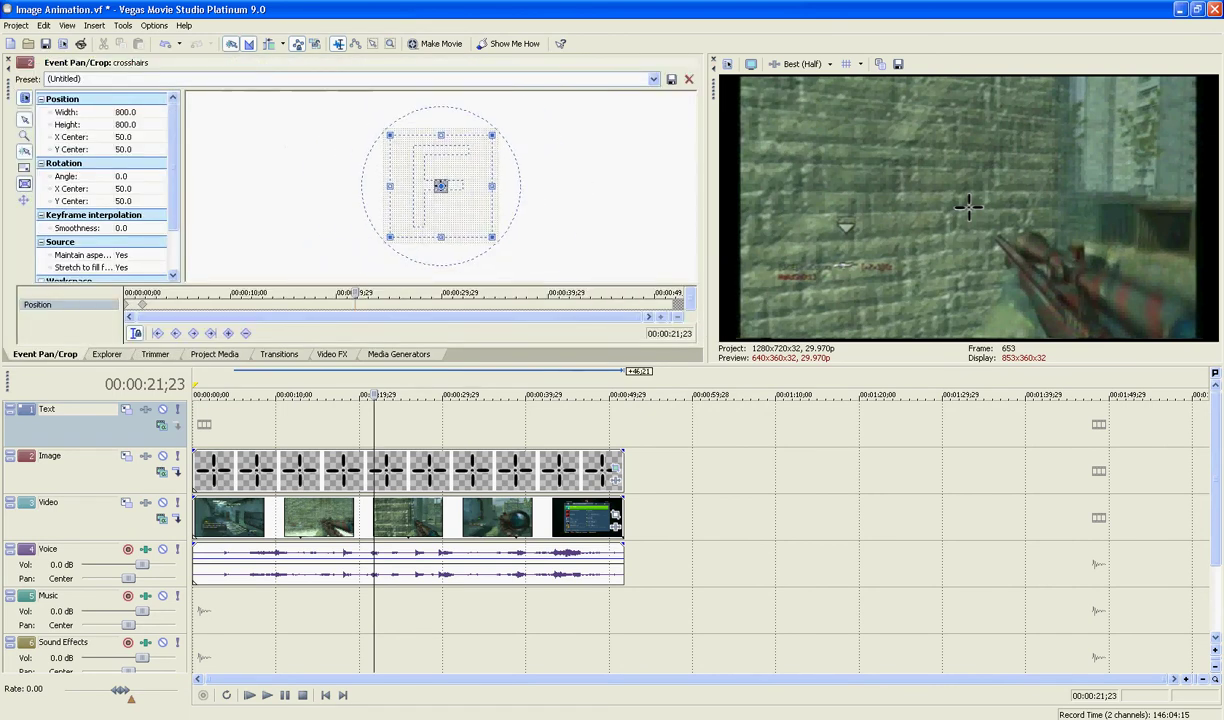
# Delete the crosshairs' keyframe at 00:00:01;22 and apply the 800 by 800 Pan/Crop frame at 00:00:00;00 instead.
pyautogui.click(142, 304)
pyautogui.press('Delete')
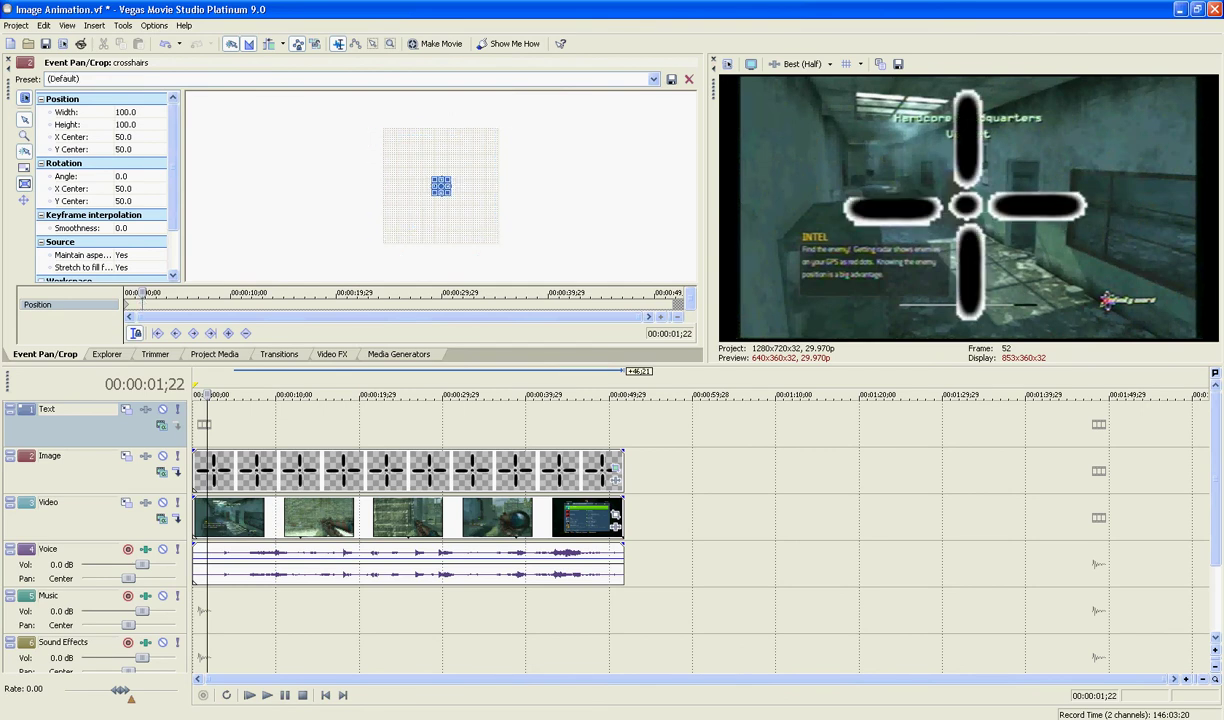
pyautogui.press('Home')
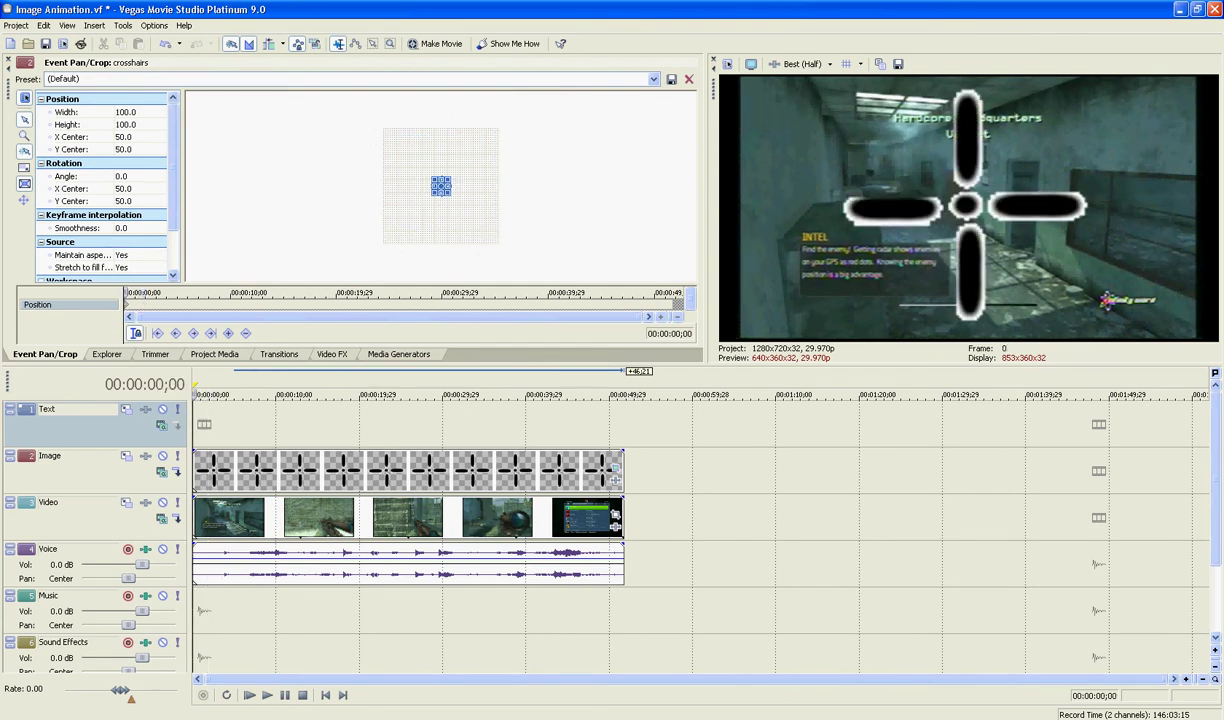
pyautogui.hotkey('ctrl', 'shift', 'z')
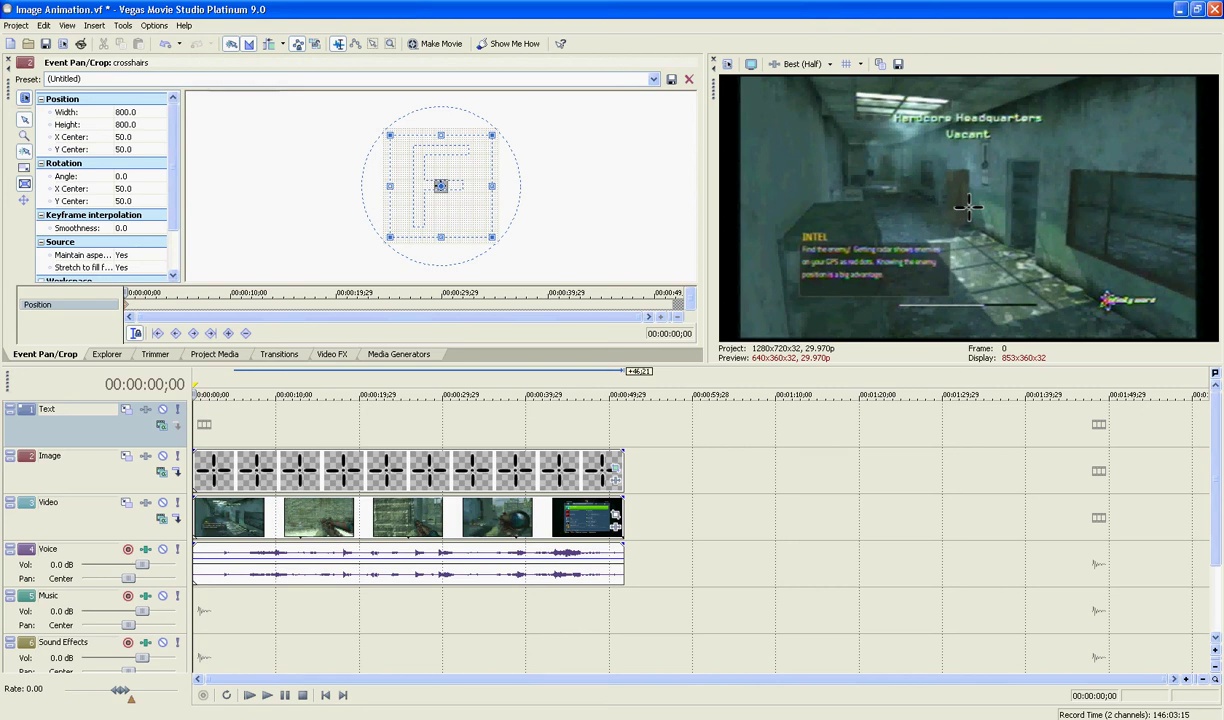
# Play the gameplay with the crosshairs overlay from the start to about 00:00:27;00 to look for the sniper shot.
pyautogui.press('space')
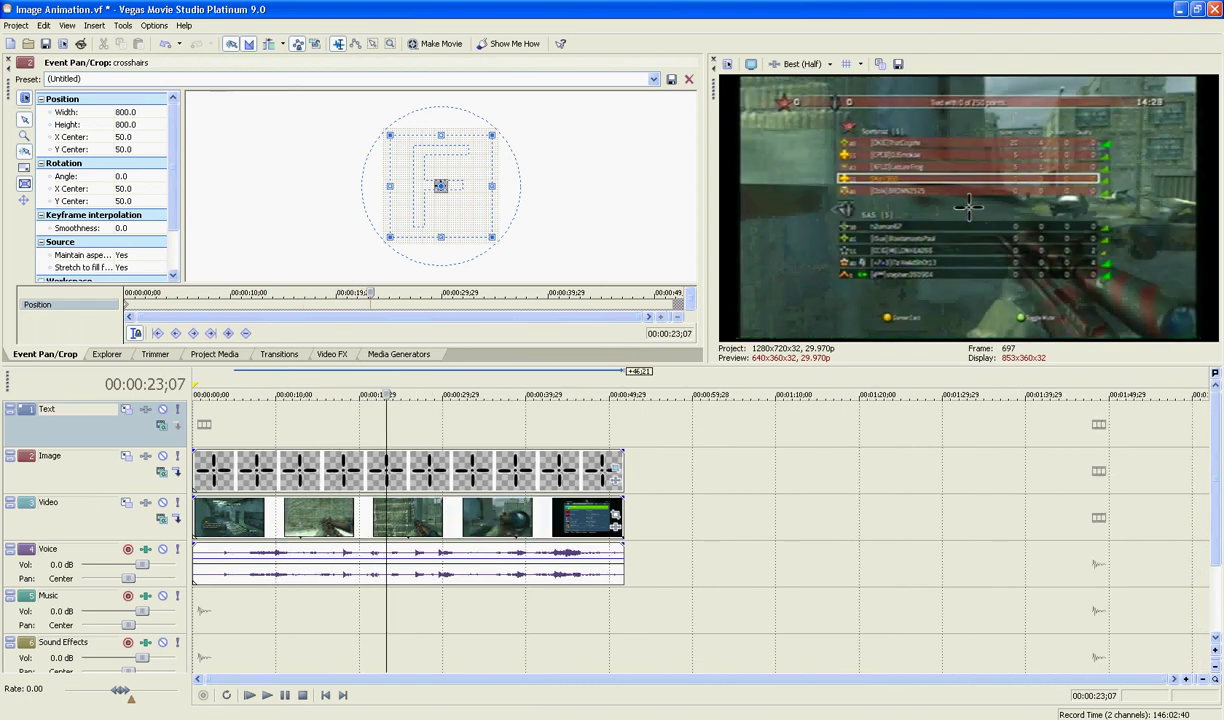
pyautogui.press('space')
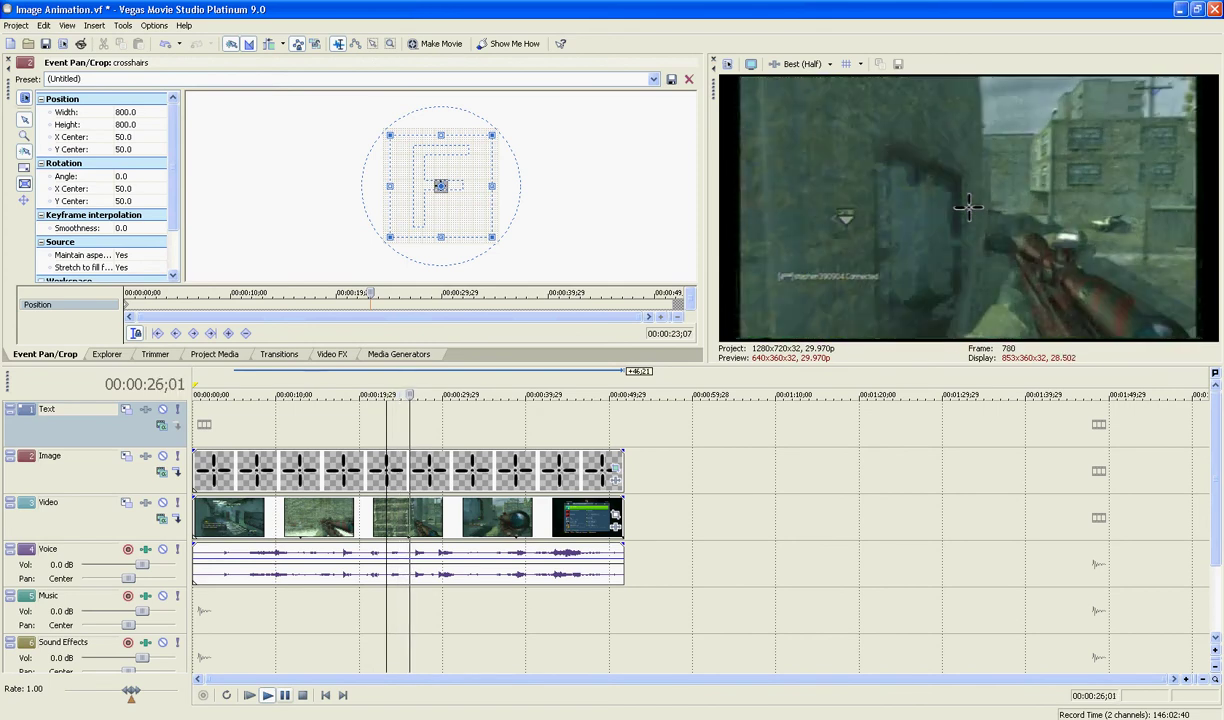
pyautogui.press('space')
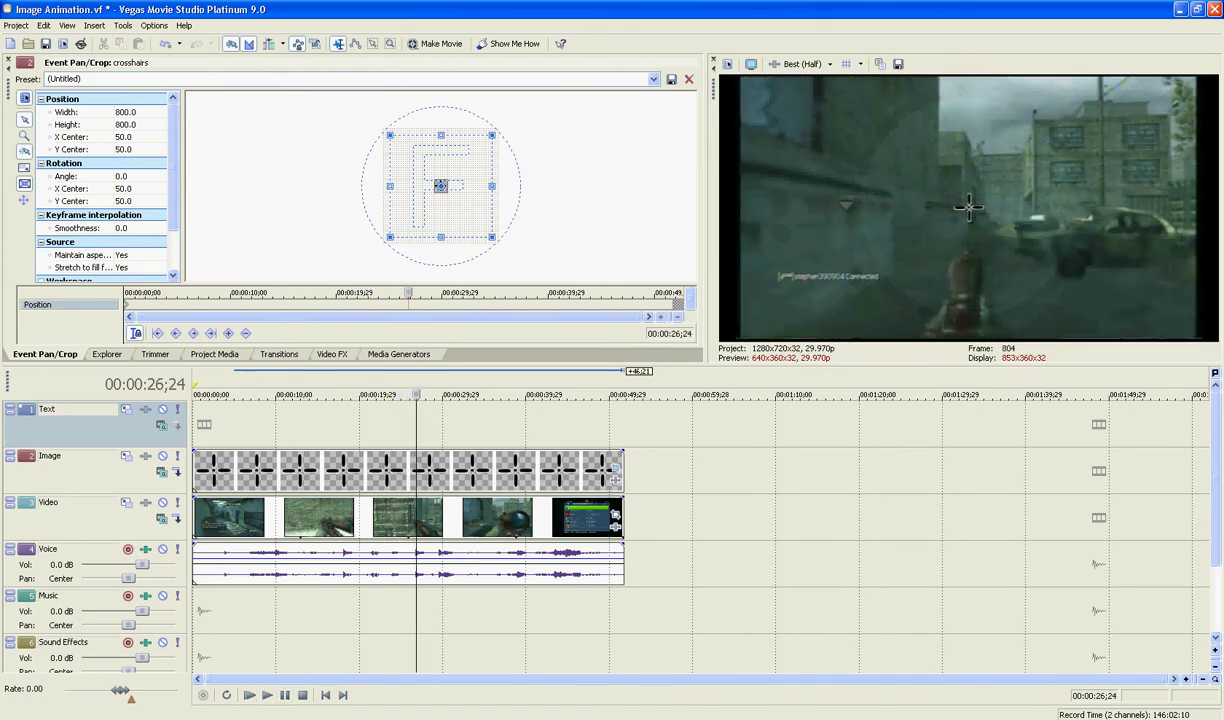
pyautogui.press('Right')
pyautogui.press('Right')
pyautogui.press('Right')
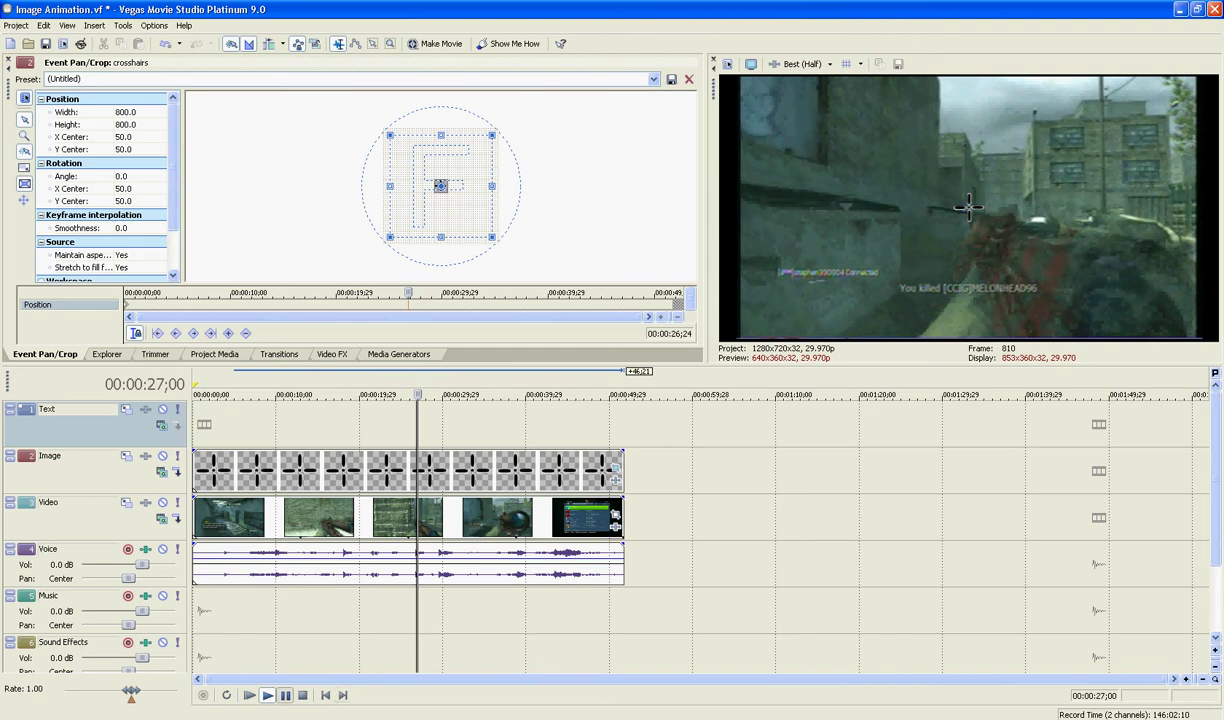
# Go back frame by frame and split the gameplay clip at 00:00:25;02, where the aiming begins behind the brick wall.
pyautogui.press('Left')
pyautogui.press('Up')
pyautogui.press('Up')
pyautogui.press('Up')
pyautogui.press('Up')
pyautogui.press('Up')
pyautogui.press('Up')
pyautogui.press('Up')
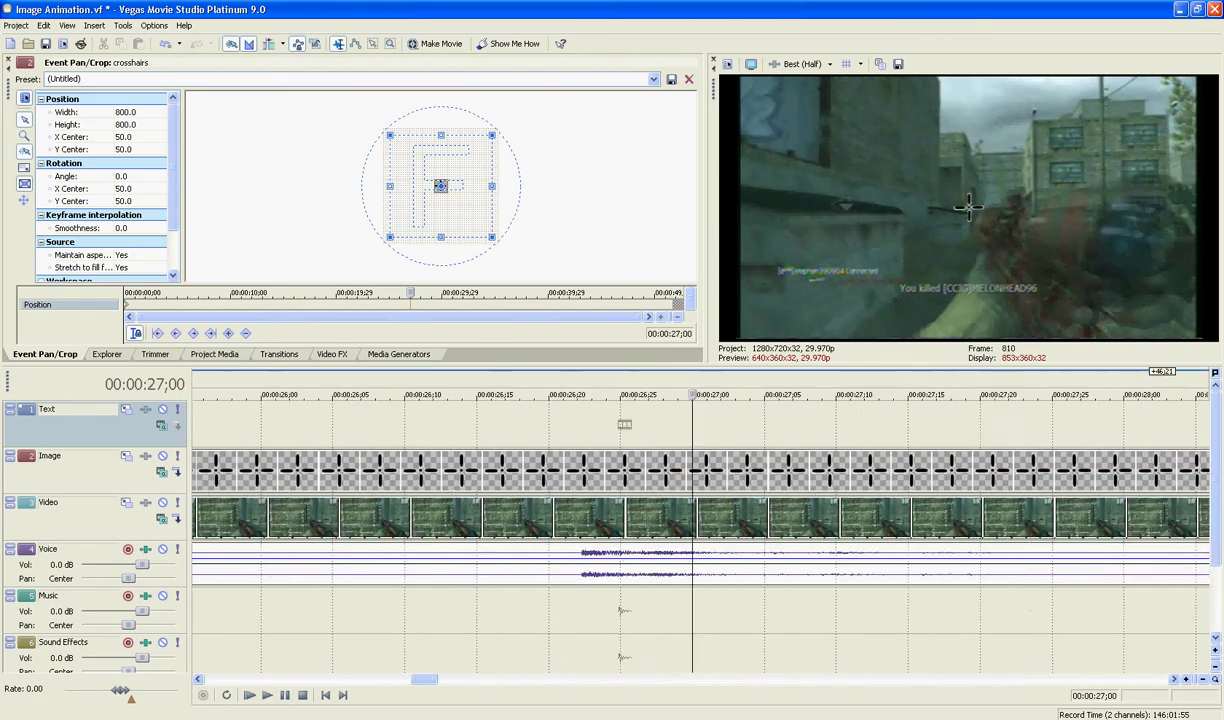
pyautogui.press('Left')
pyautogui.press('Left')
pyautogui.press('Left')
pyautogui.press('Left')
pyautogui.press('Left')
pyautogui.press('Left')
pyautogui.press('Left')
pyautogui.press('Left')
pyautogui.press('Left')
pyautogui.press('Left')
pyautogui.press('Left')
pyautogui.press('Left')
pyautogui.press('Left')
pyautogui.press('Left')
pyautogui.press('Left')
pyautogui.press('Left')
pyautogui.press('Left')
pyautogui.press('Left')
pyautogui.press('Left')
pyautogui.press('Left')
pyautogui.press('Left')
pyautogui.press('Left')
pyautogui.press('Left')
pyautogui.press('Left')
pyautogui.press('Left')
pyautogui.press('Left')
pyautogui.press('Left')
pyautogui.press('Left')
pyautogui.press('Left')
pyautogui.press('Left')
pyautogui.press('Left')
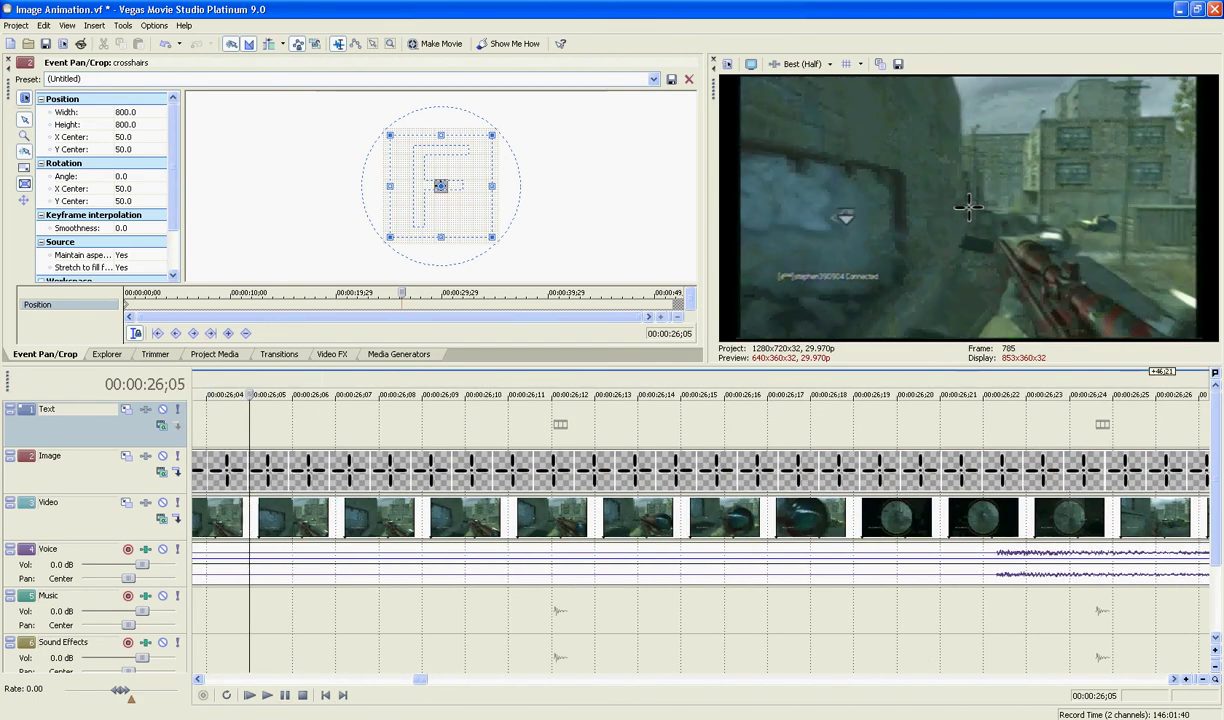
pyautogui.press('Left')
pyautogui.press('Left')
pyautogui.press('Left')
pyautogui.press('Left')
pyautogui.press('Left')
pyautogui.press('Left')
pyautogui.press('Left')
pyautogui.press('Left')
pyautogui.press('Left')
pyautogui.press('Left')
pyautogui.press('Left')
pyautogui.press('Left')
pyautogui.press('Left')
pyautogui.press('Left')
pyautogui.press('Left')
pyautogui.press('Left')
pyautogui.press('Left')
pyautogui.press('Left')
pyautogui.press('Left')
pyautogui.press('Left')
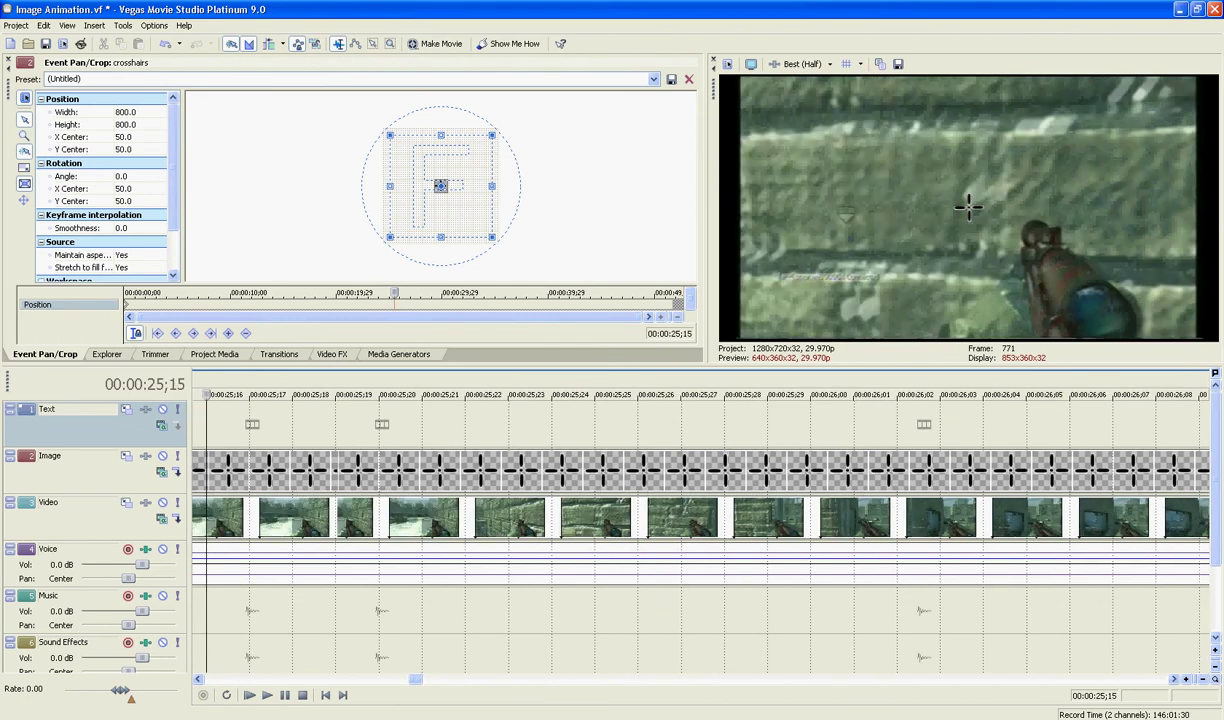
pyautogui.press('Right')
pyautogui.press('Right')
pyautogui.press('Right')
pyautogui.press('Right')
pyautogui.press('Right')
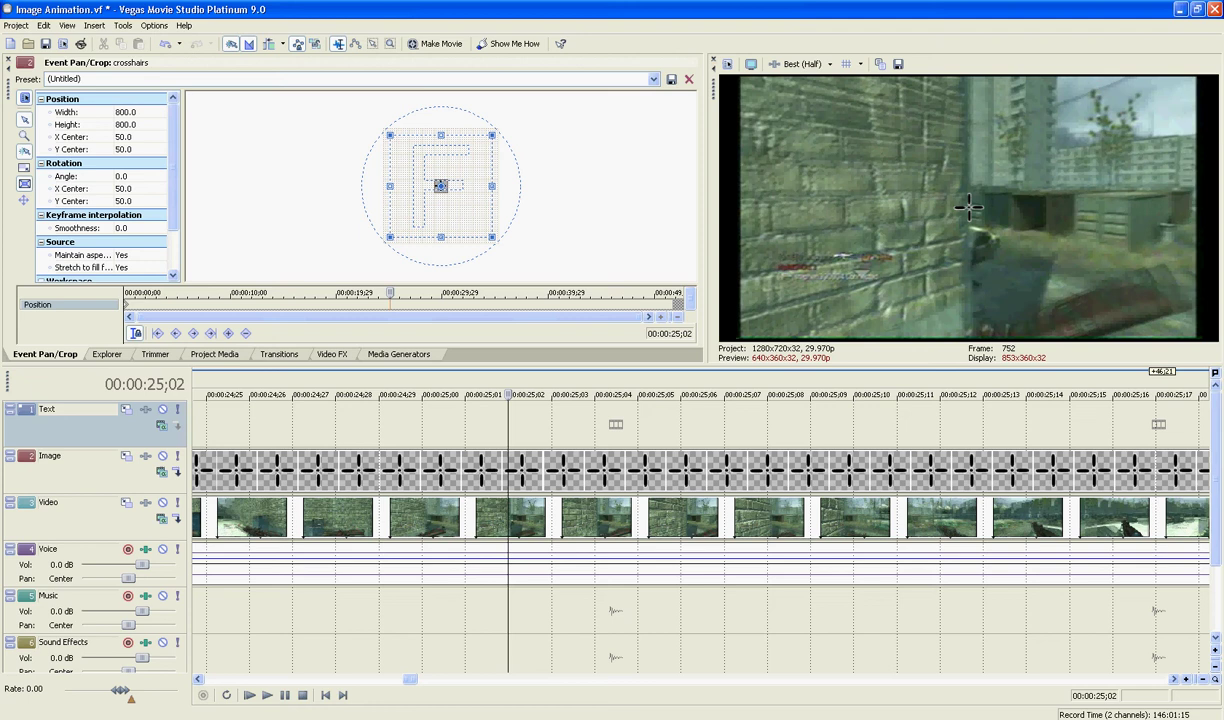
pyautogui.click(500, 519)
pyautogui.click(767, 519)
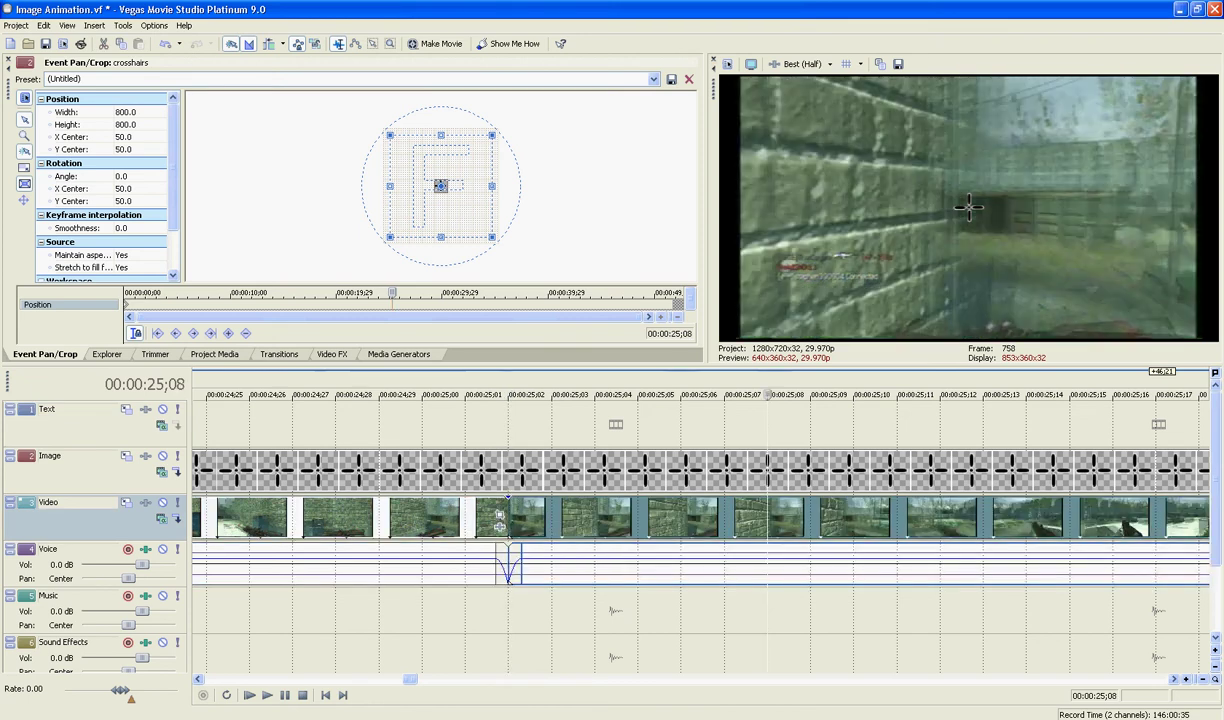
# Find the scoped-in frame following the first split and split the gameplay clip again at 00:00:26;22.
pyautogui.click(810, 519)
pyautogui.scroll(-4, 810, 519)
pyautogui.scroll(-3, 692, 520)
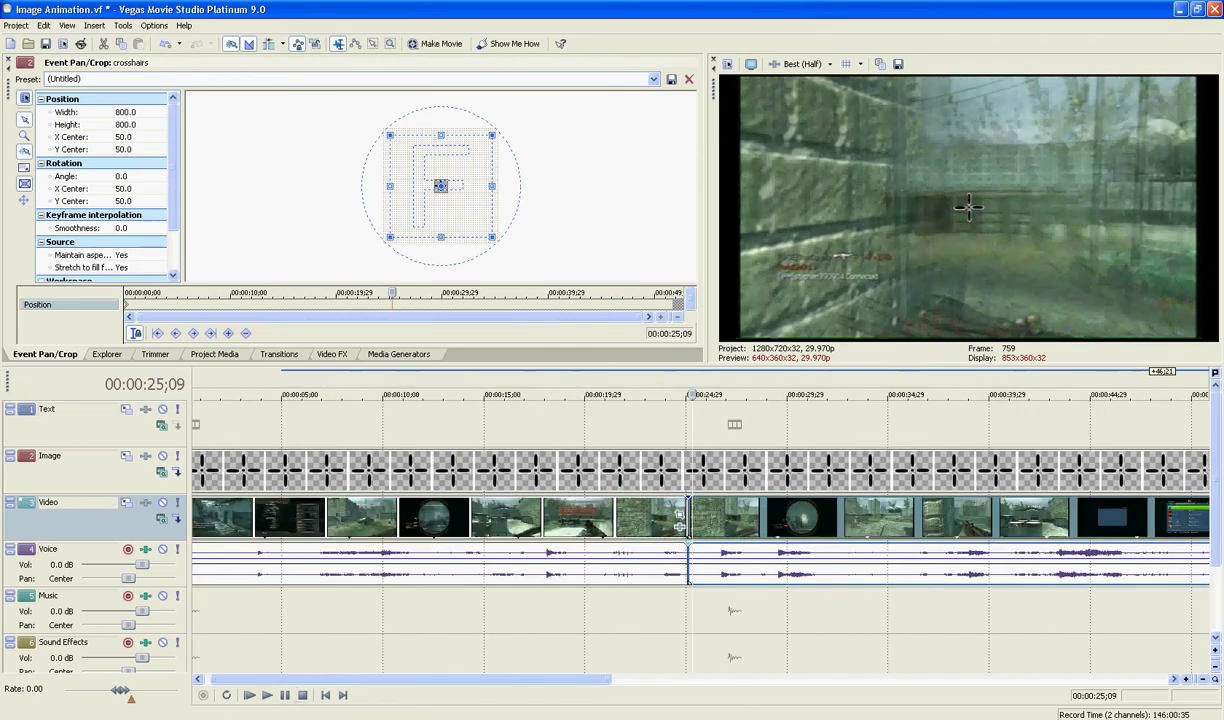
pyautogui.press('space')
pyautogui.press('Return')
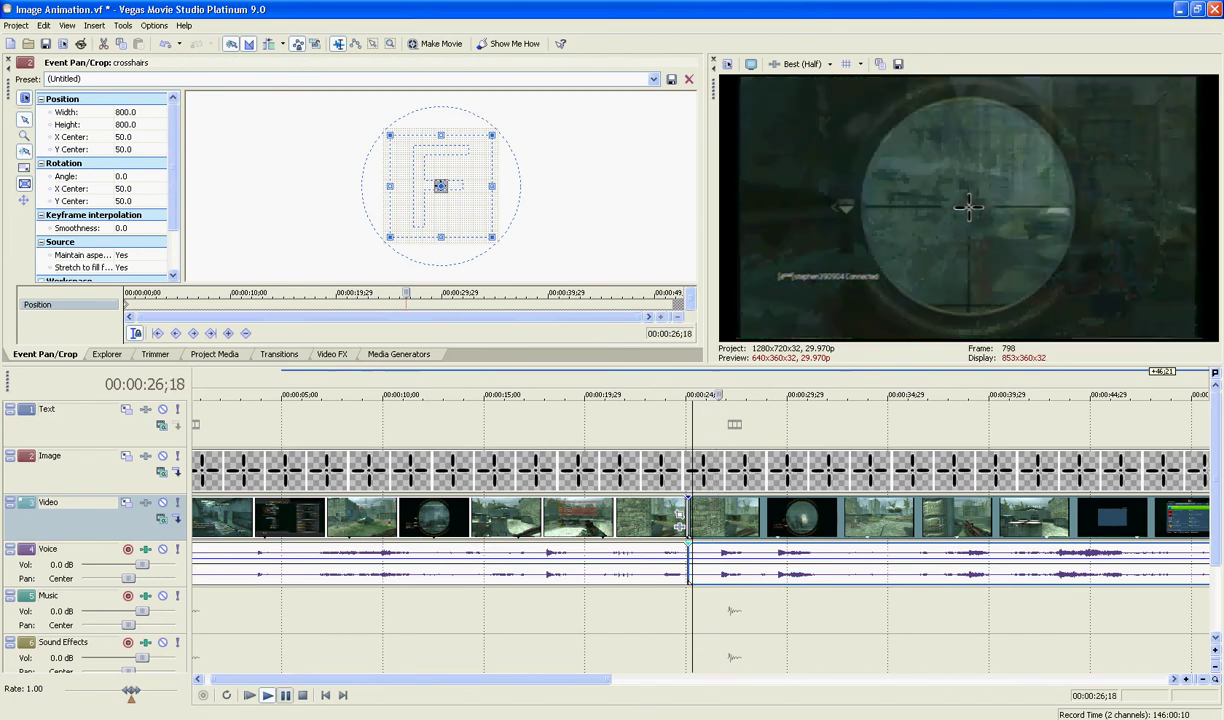
pyautogui.scroll(2, 744, 520)
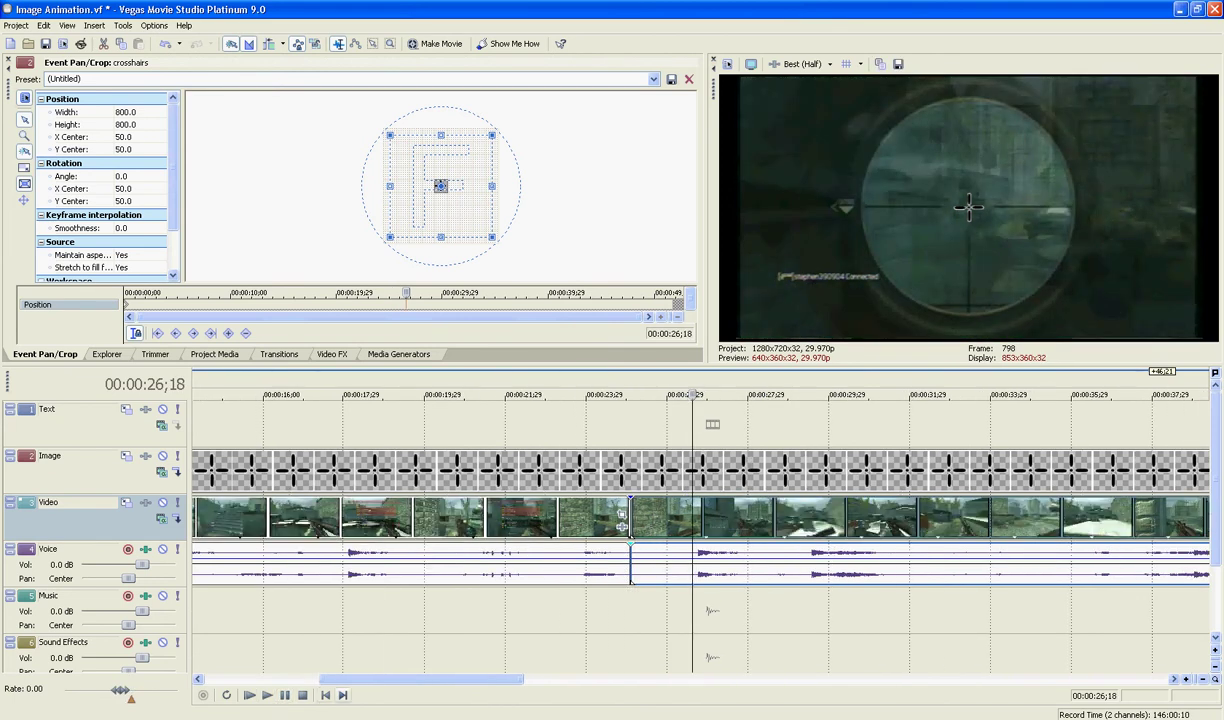
pyautogui.press('Up')
pyautogui.press('Up')
pyautogui.press('Up')
pyautogui.press('Up')
pyautogui.press('Right')
pyautogui.press('Right')
pyautogui.press('Right')
pyautogui.press('Right')
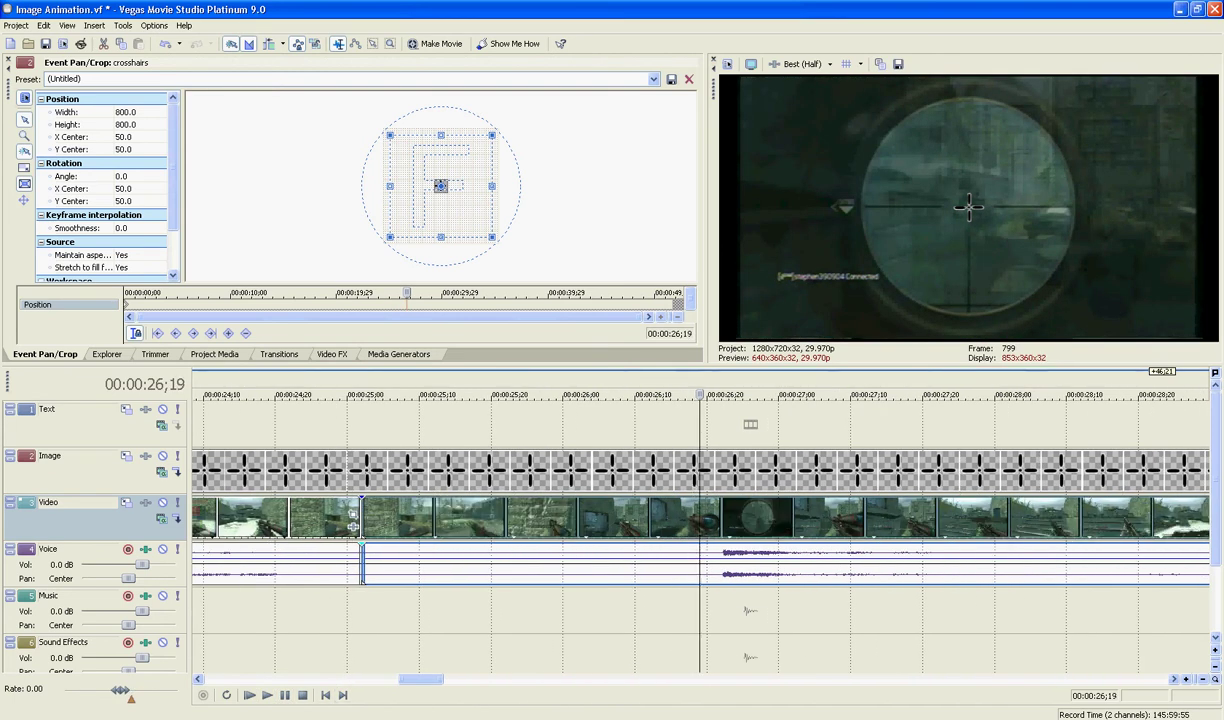
pyautogui.press('s')
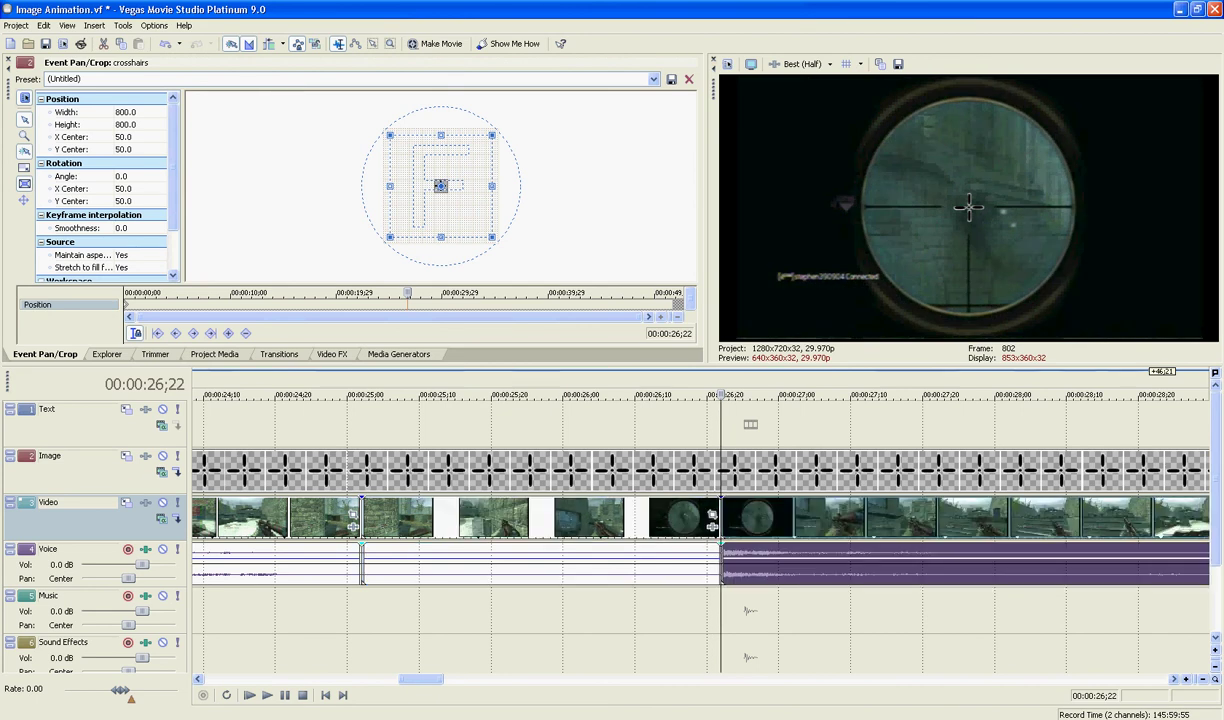
# Try moving the crosshairs out of view at 00:00:25;02 with Pan/Crop center 500.0, -206.3, and undo it.
pyautogui.scroll(-4, 700, 530)
pyautogui.scroll(-1, 660, 500)
pyautogui.scroll(2, 660, 500)
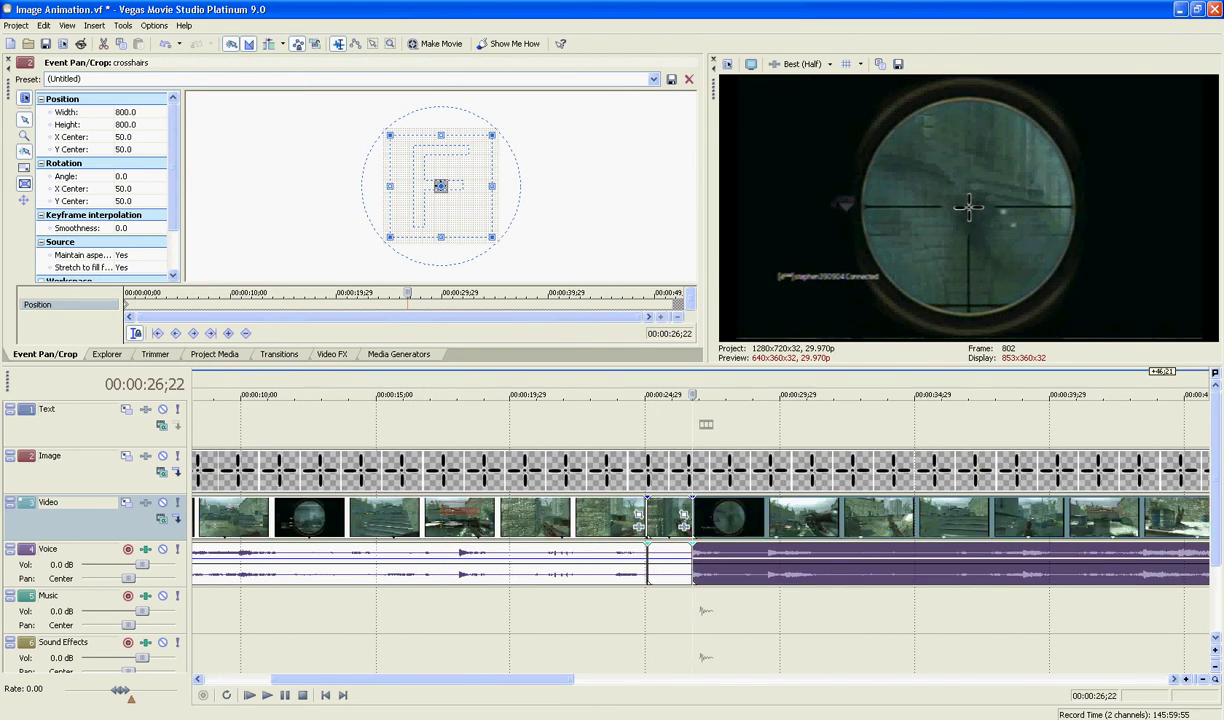
pyautogui.click(647, 470)
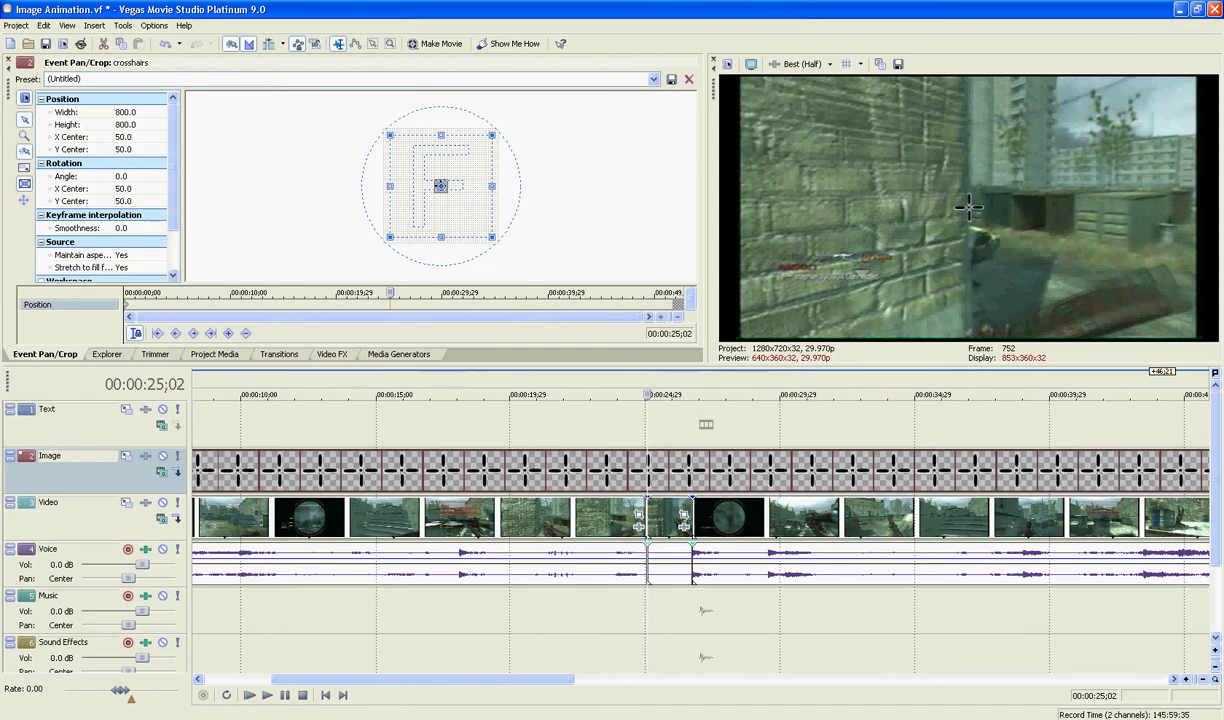
pyautogui.moveTo(441, 186); pyautogui.dragTo(498, 153)
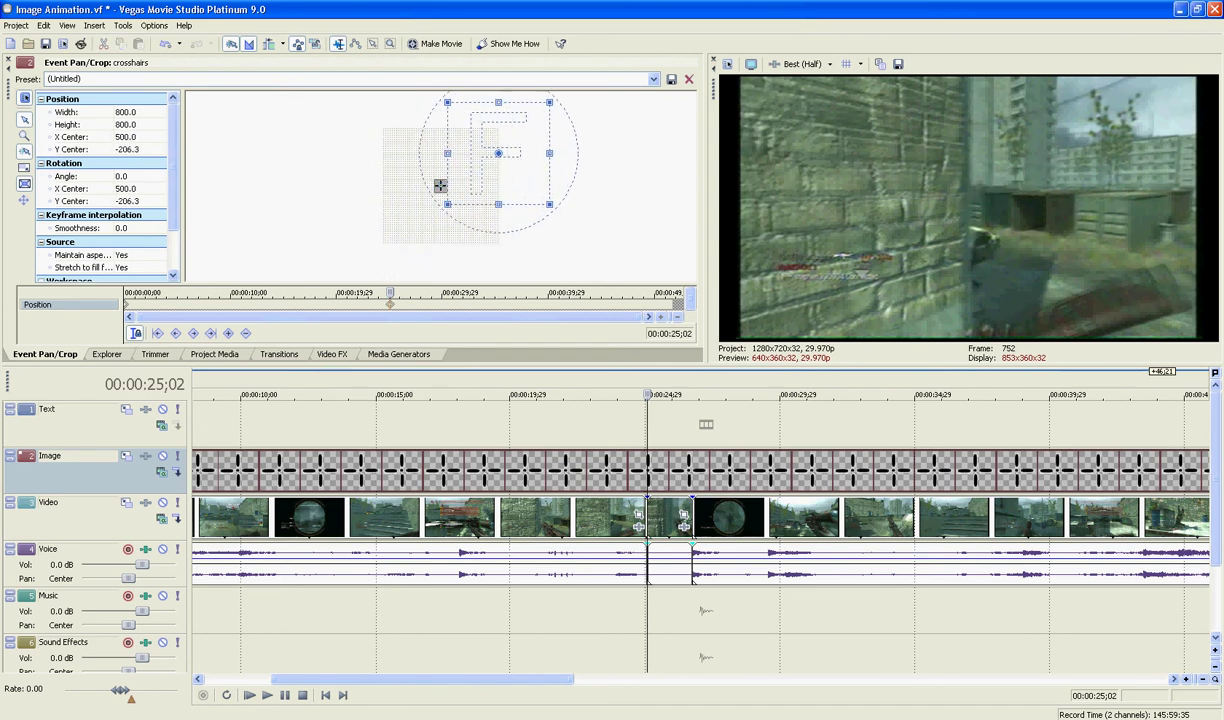
pyautogui.hotkey('ctrl', 'z')
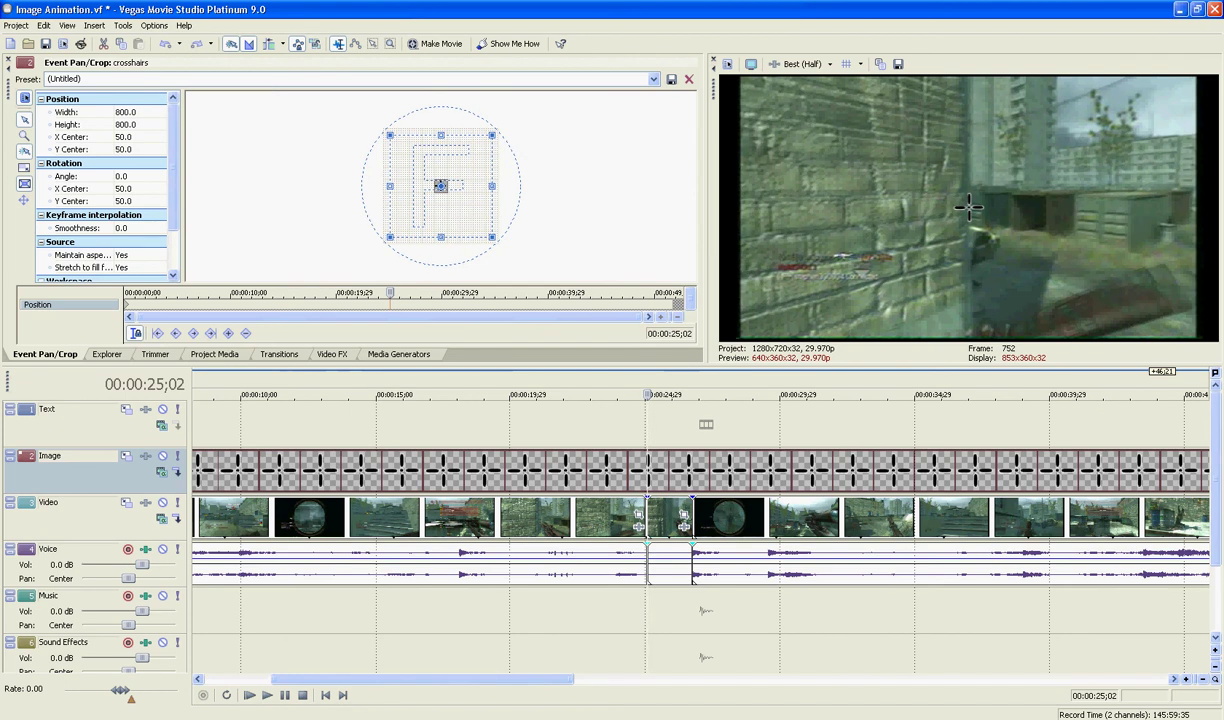
# Animate the crosshairs from Pan/Crop center -400.0, 462.5 at 00:00:00;00 to a centered frame at 00:00:25;02.
pyautogui.hotkey('ctrl', 'Home')
pyautogui.moveTo(440, 186); pyautogui.dragTo(441, 186)
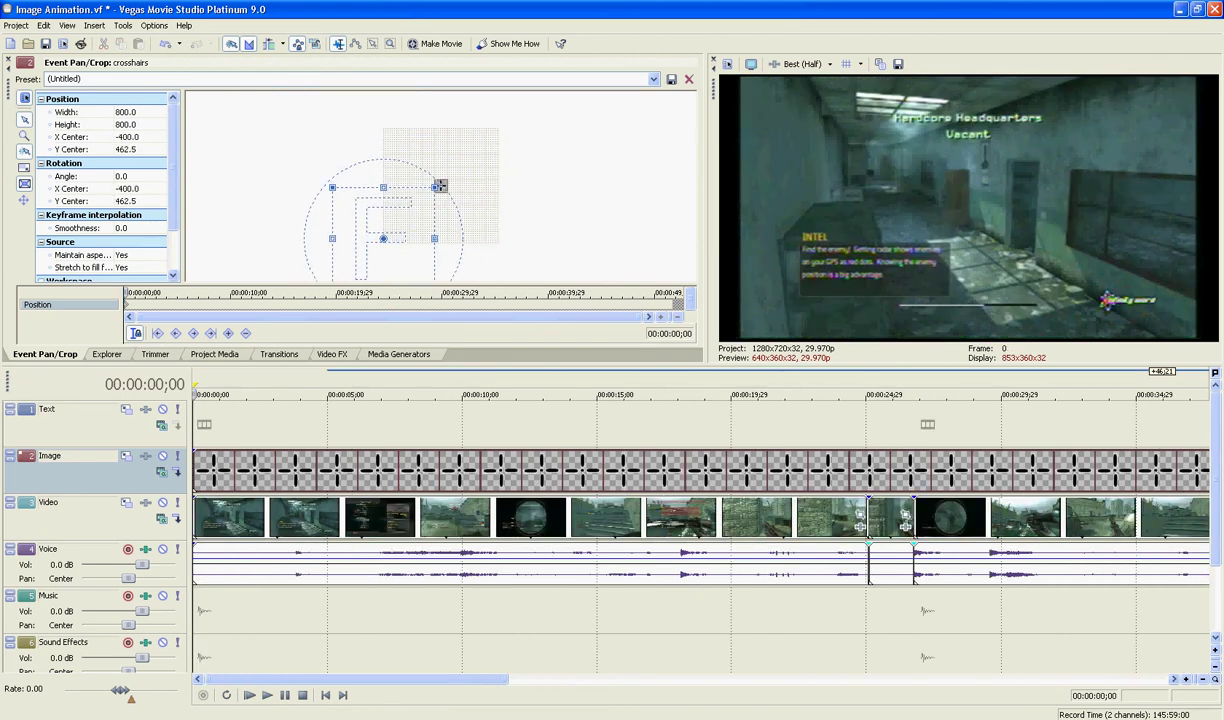
pyautogui.click(868, 395)
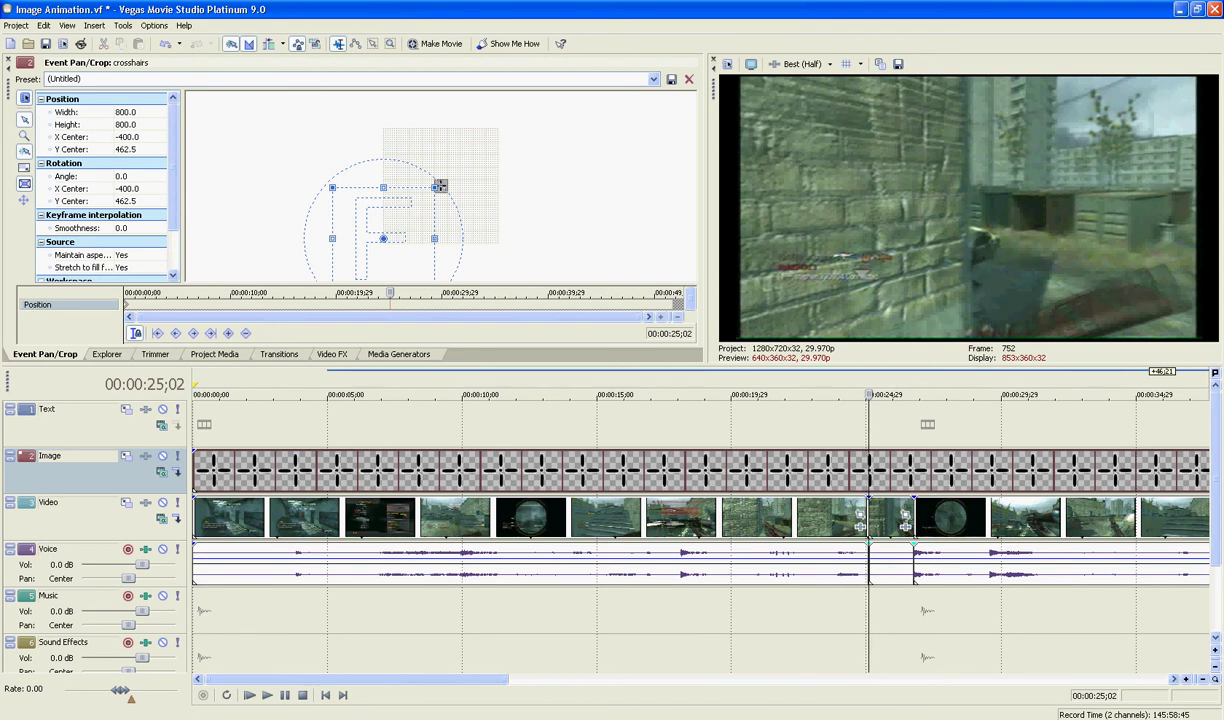
pyautogui.moveTo(440, 186); pyautogui.dragTo(440, 186)
pyautogui.rightClick(440, 186)
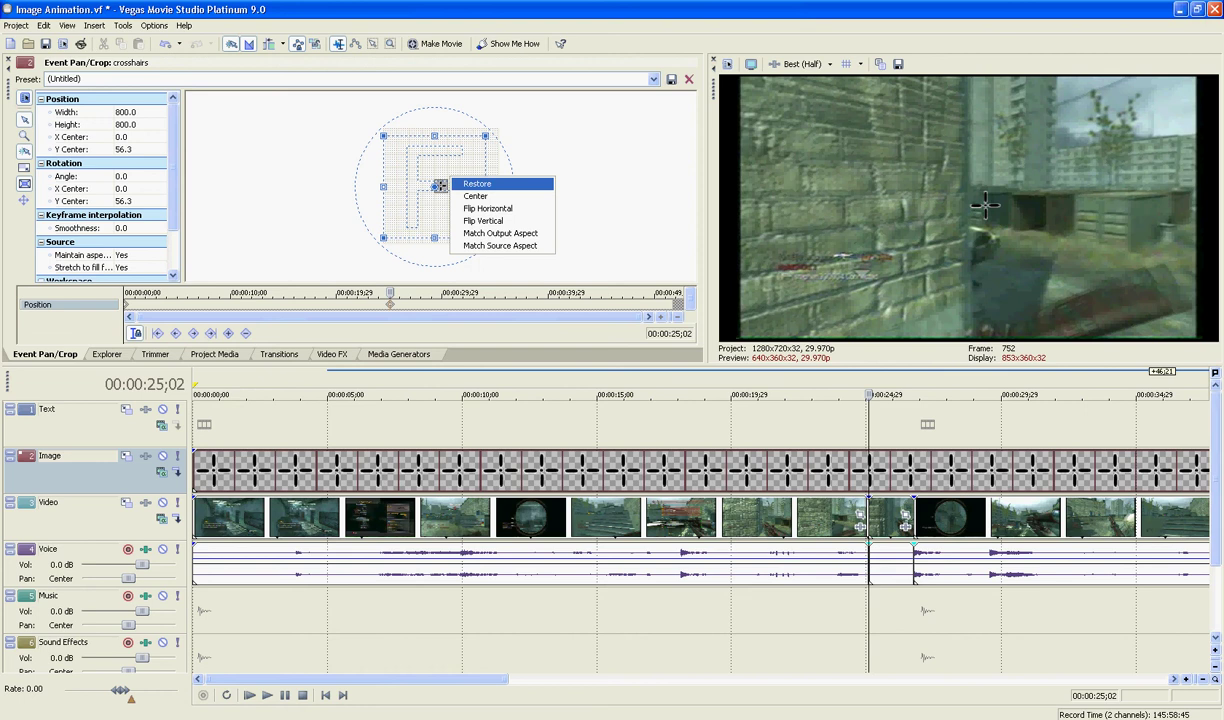
pyautogui.press('Return')
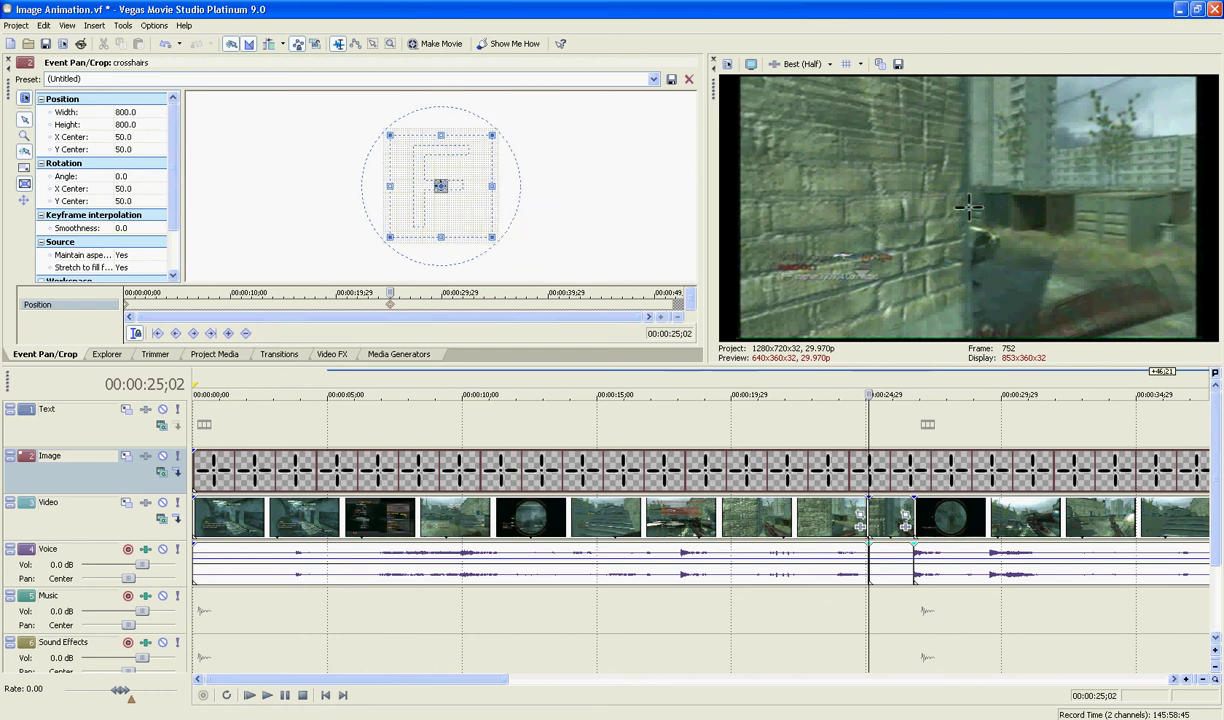
# Play the crosshairs' movement from 00:00:04;20 and undo the Pan/Crop animation.
pyautogui.click(319, 395)
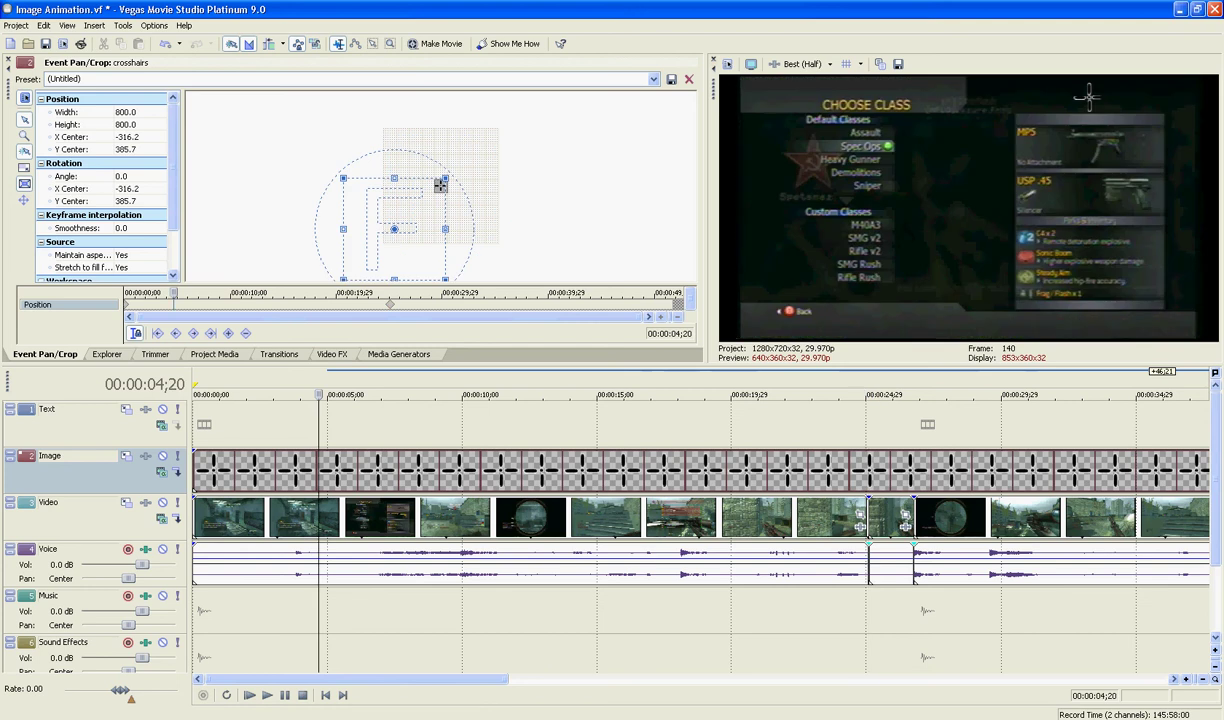
pyautogui.press('space')
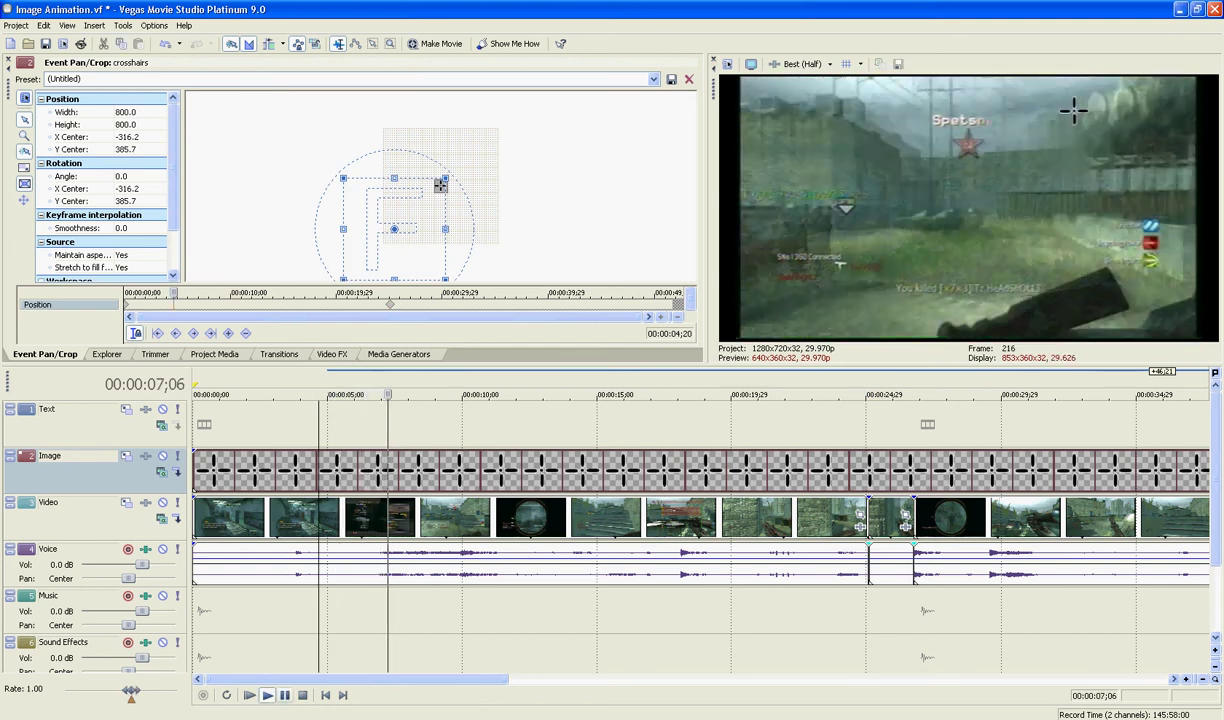
pyautogui.press('Return')
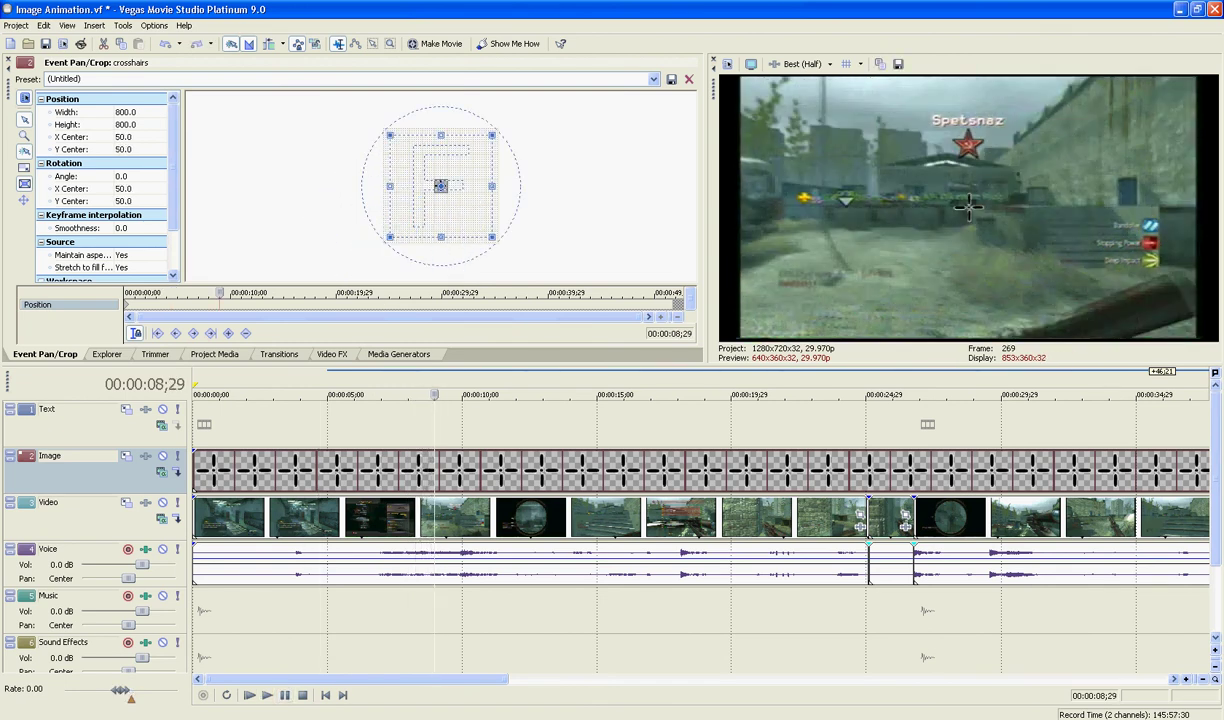
# Try a crosshairs Pan/Crop keyframe at 00:00:25;01, one frame before the split, and remove it along with the split at 00:00:26;22.
pyautogui.click(869, 426)
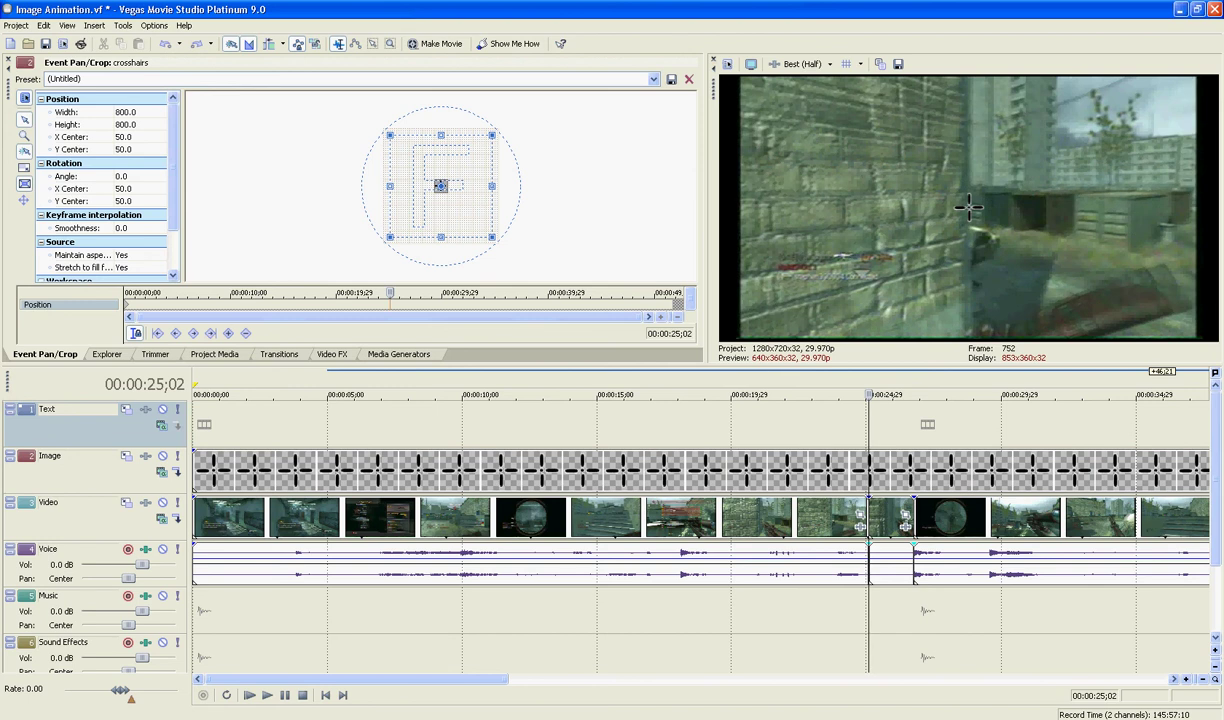
pyautogui.scroll(5, 441, 186)
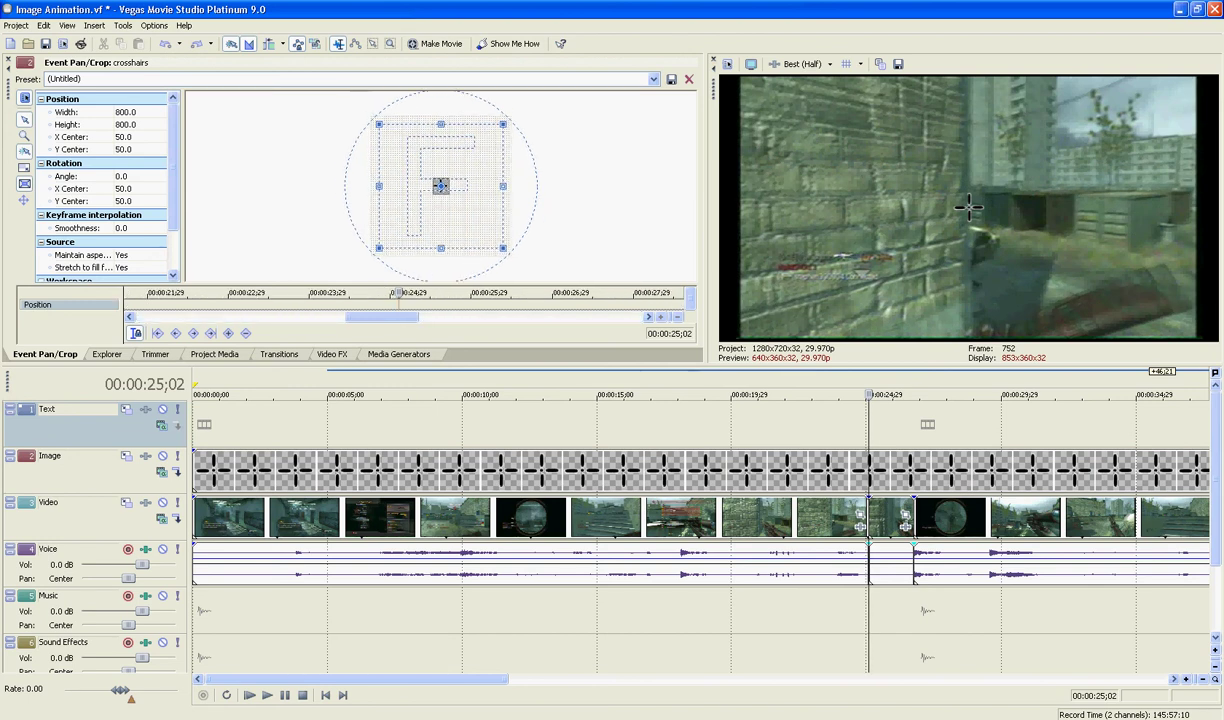
pyautogui.press('Left')
pyautogui.press('Left')
pyautogui.press('Right')
pyautogui.press('Right')
pyautogui.press('Right')
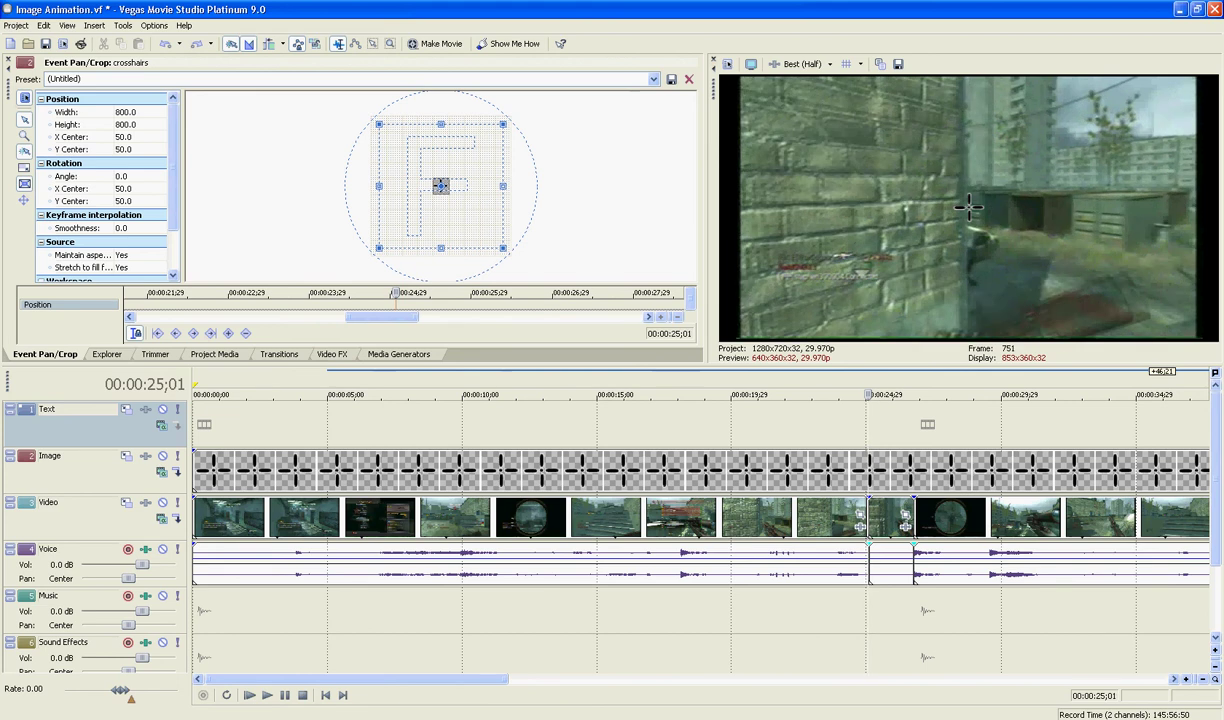
pyautogui.press('Left')
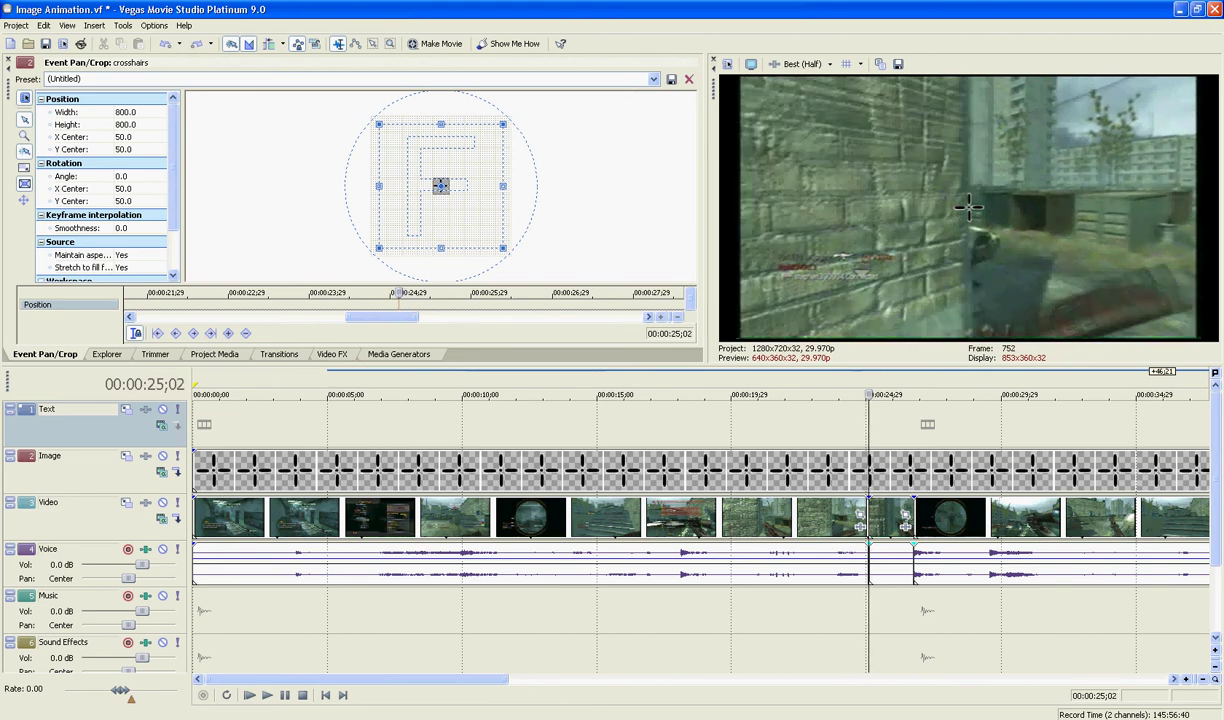
pyautogui.press('Left')
pyautogui.press('Right')
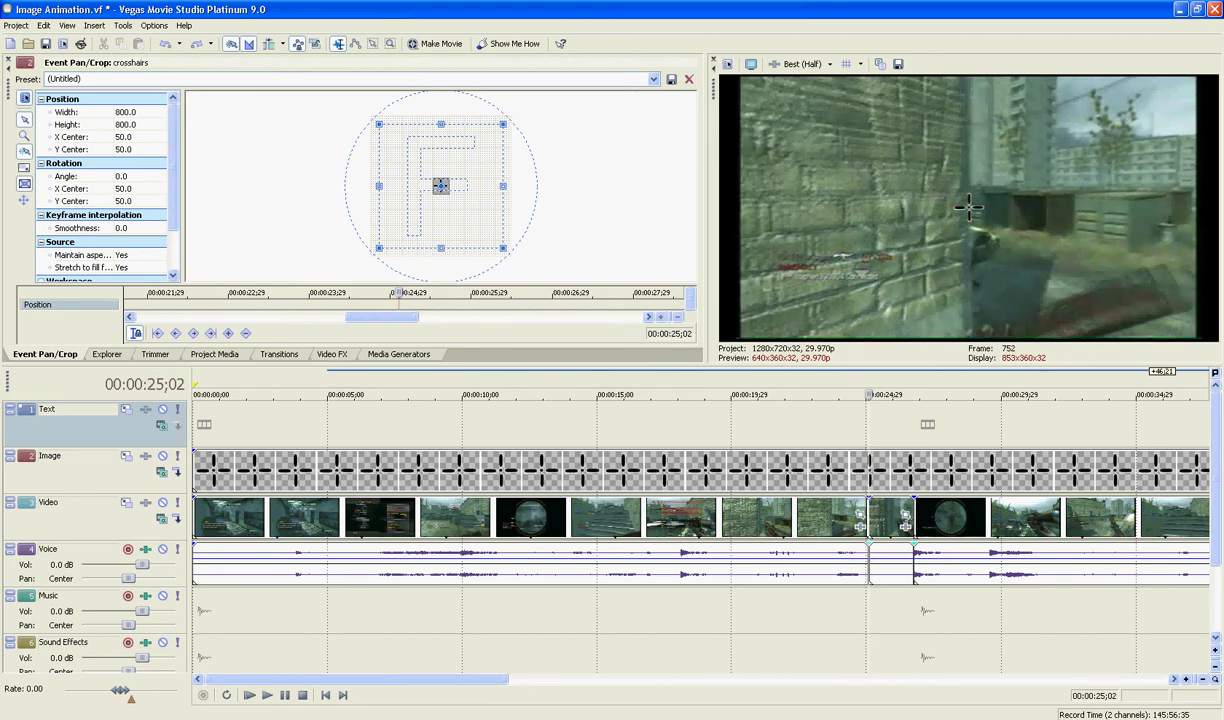
pyautogui.scroll(4, 405, 300)
pyautogui.press('Left')
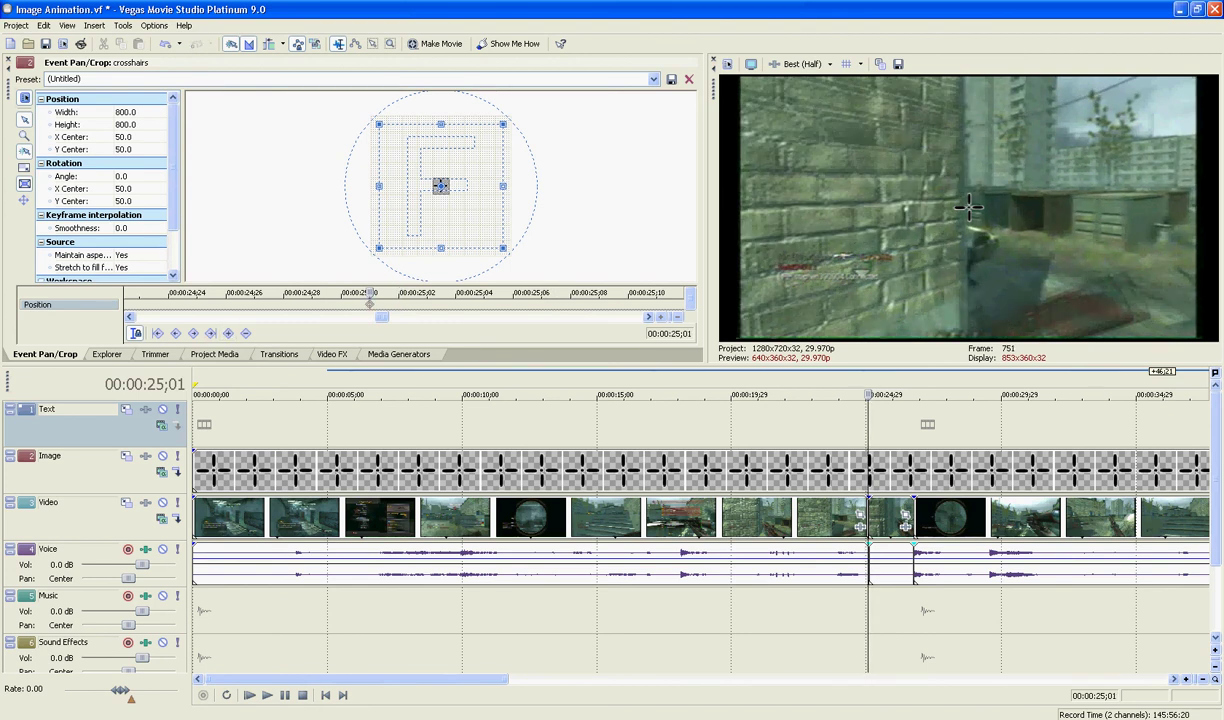
pyautogui.press('Right')
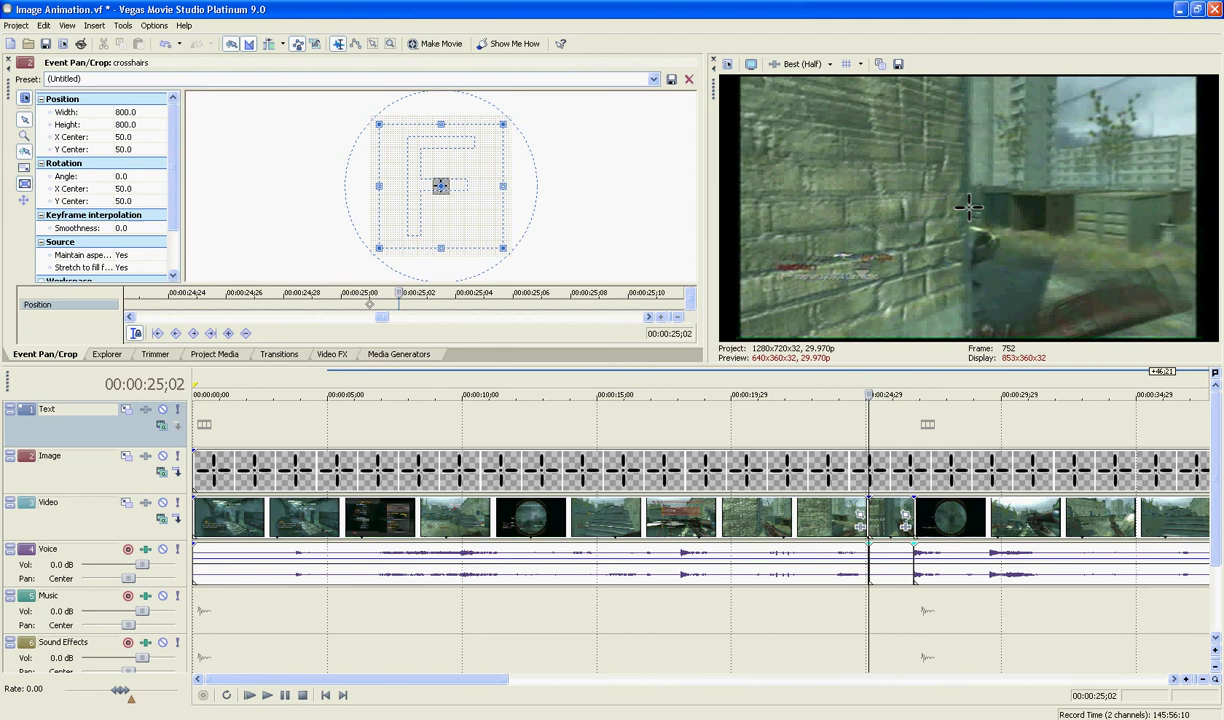
pyautogui.press('Left')
pyautogui.press('Left')
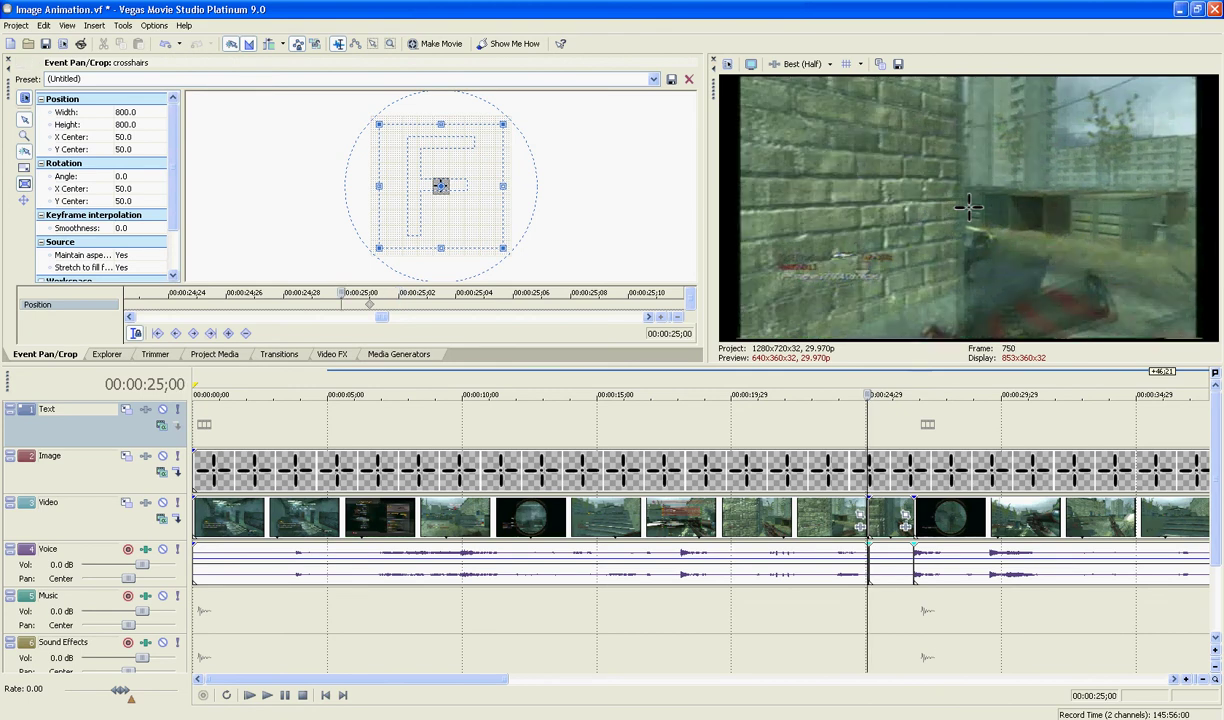
pyautogui.press('Delete')
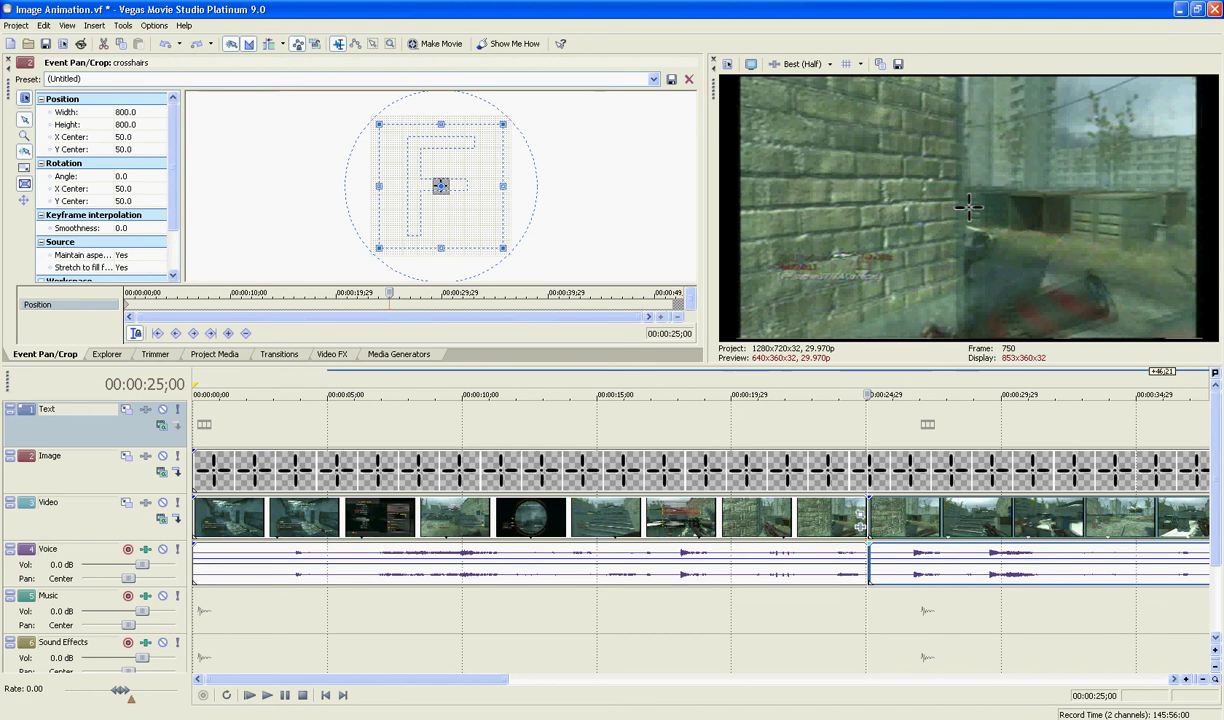
# Move the crosshairs out of view with Pan/Crop center -400.0, 500.0 at 00:00:00;00 and hold that position with a keyframe at 00:00:25;02.
pyautogui.press('Home')
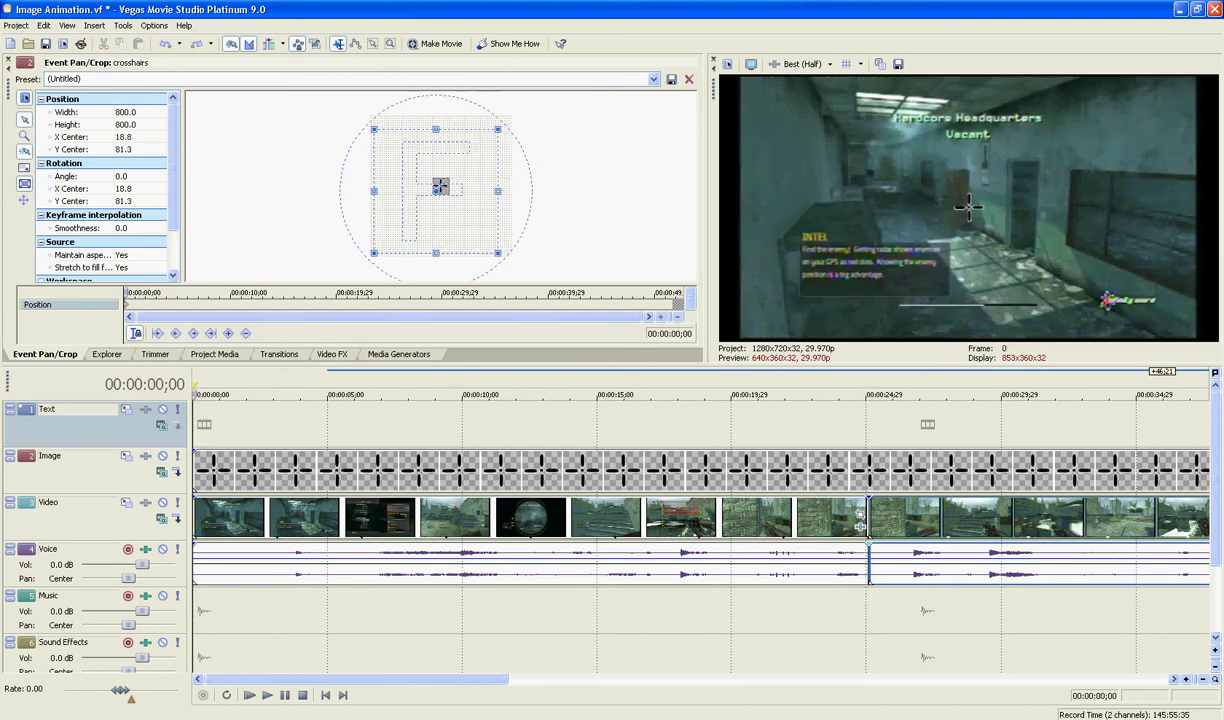
pyautogui.moveTo(509, 116); pyautogui.dragTo(440, 186)
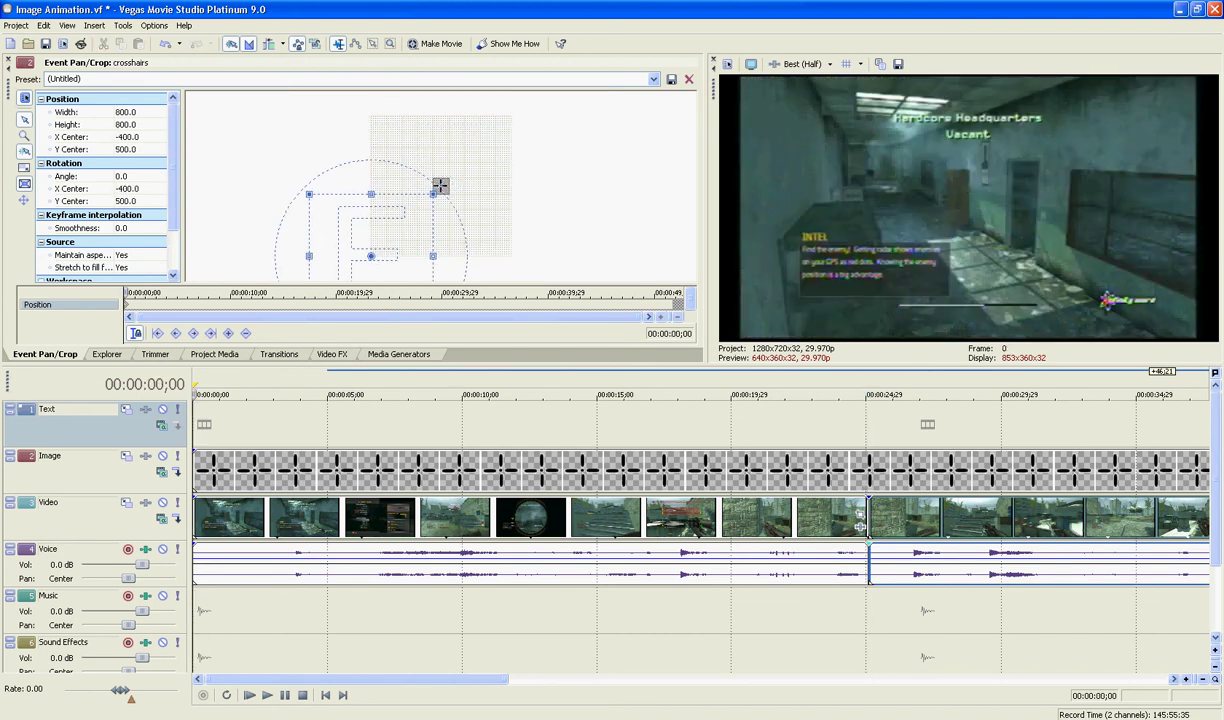
pyautogui.click(869, 425)
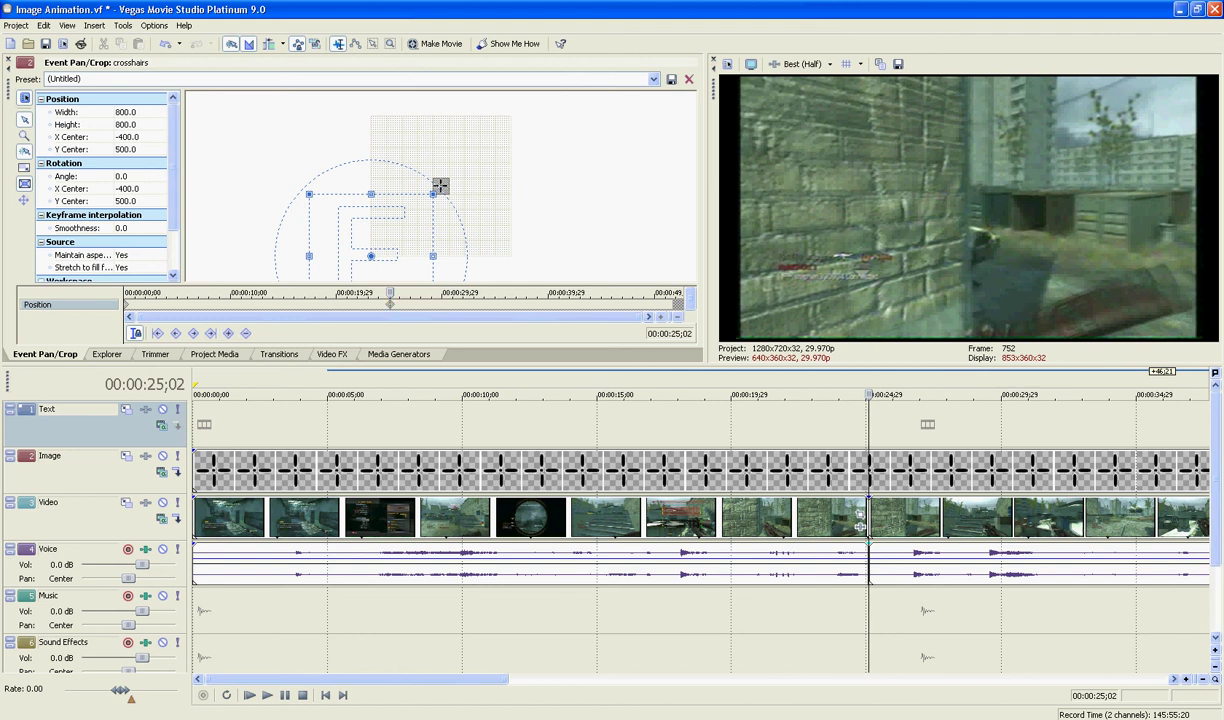
# Bring the crosshairs back into view by centering their Pan/Crop frame at 00:00:25;18.
pyautogui.press('space')
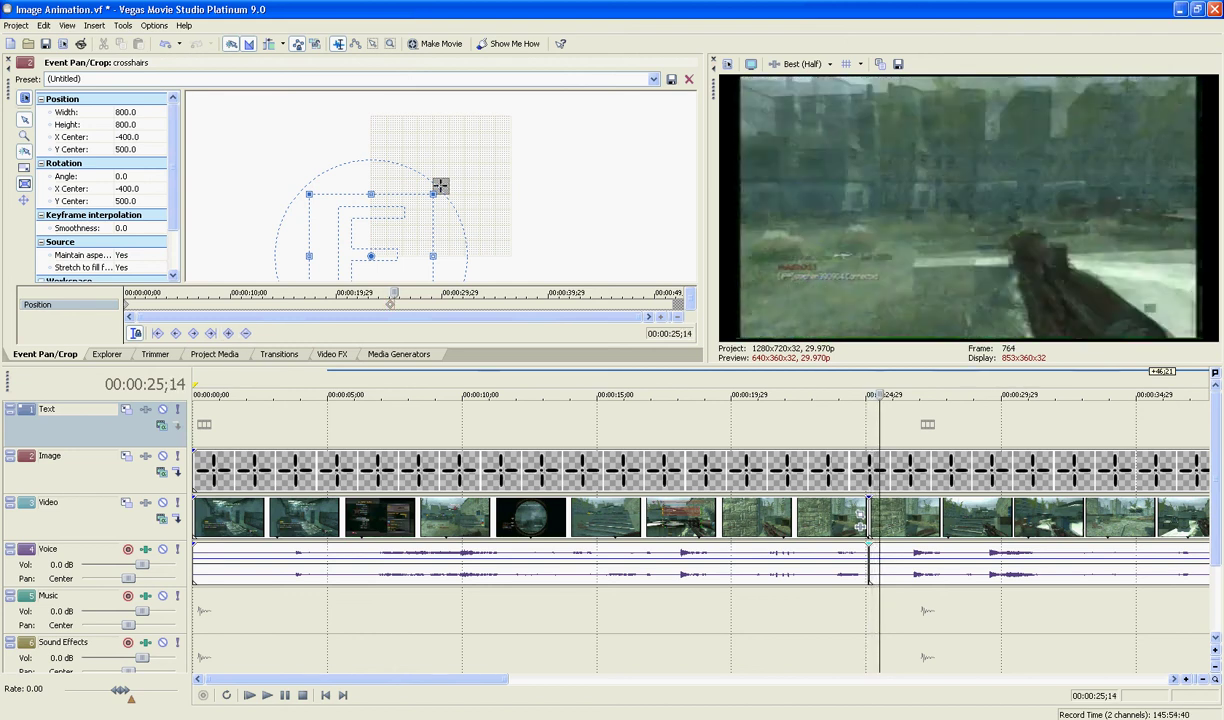
pyautogui.moveTo(377, 252); pyautogui.dragTo(416, 202)
pyautogui.rightClick(416, 202)
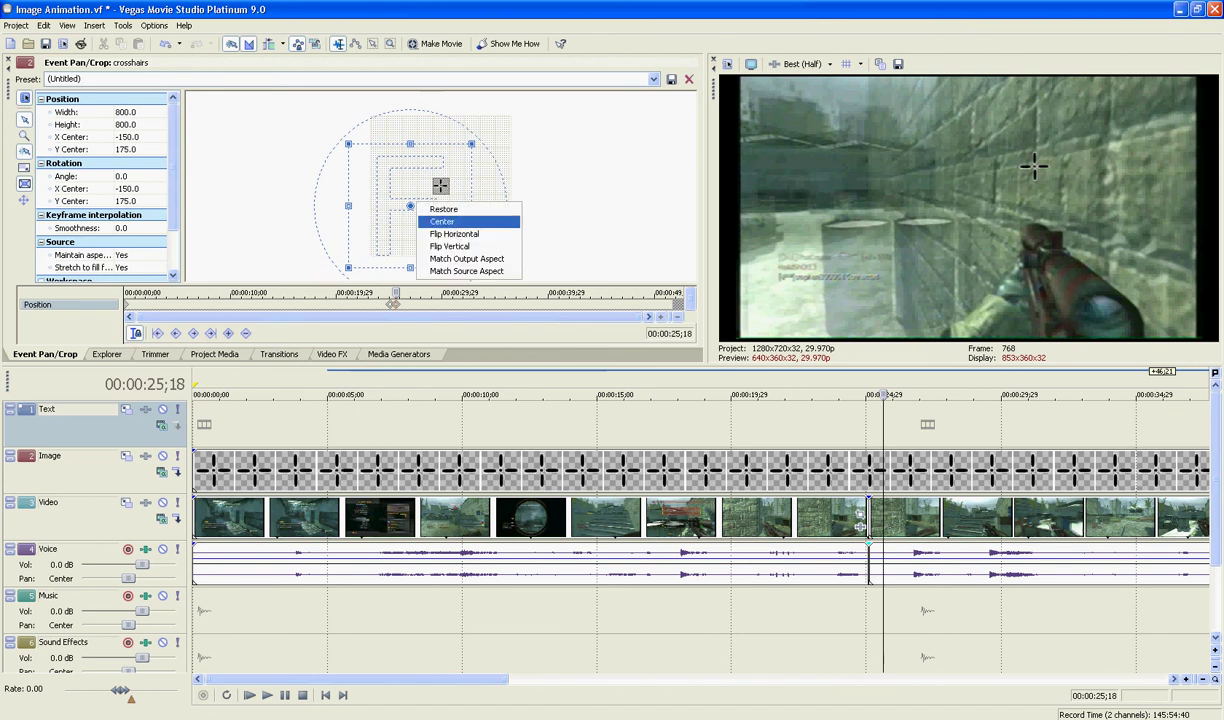
pyautogui.click(442, 221)
# Play the crosshairs' entrance from 00:00:25;02 and pause at 00:00:25;25.
pyautogui.click(869, 395)
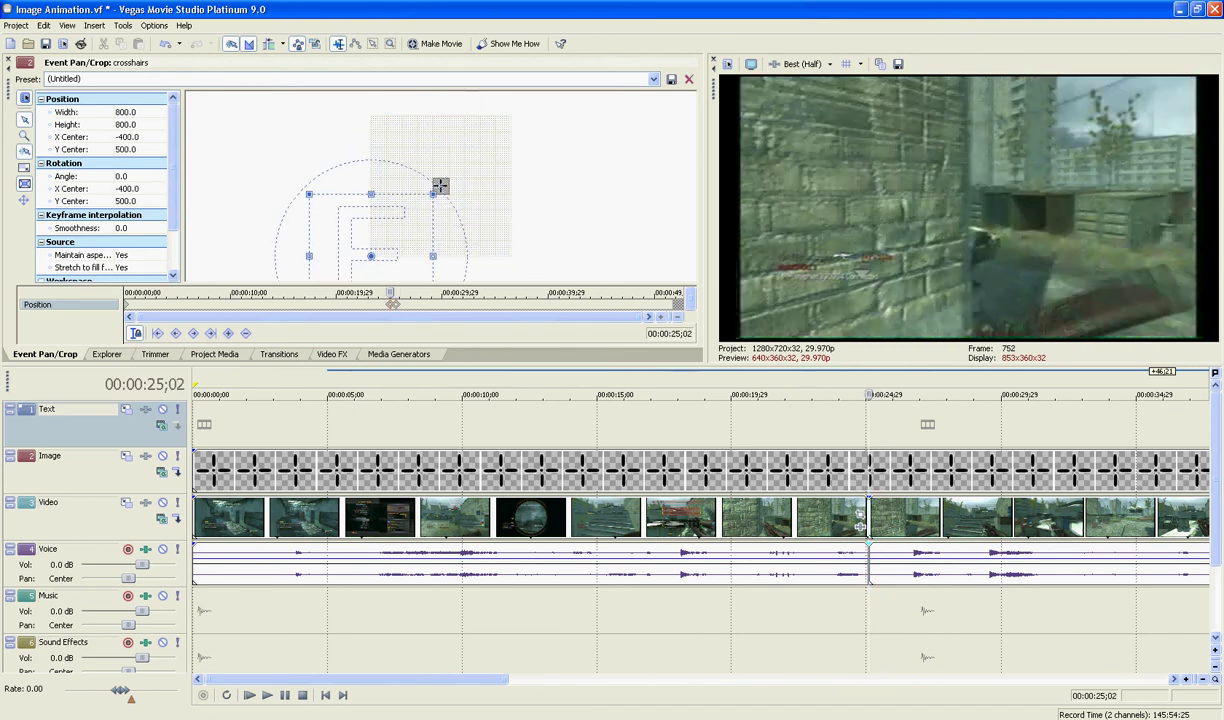
pyautogui.press('space')
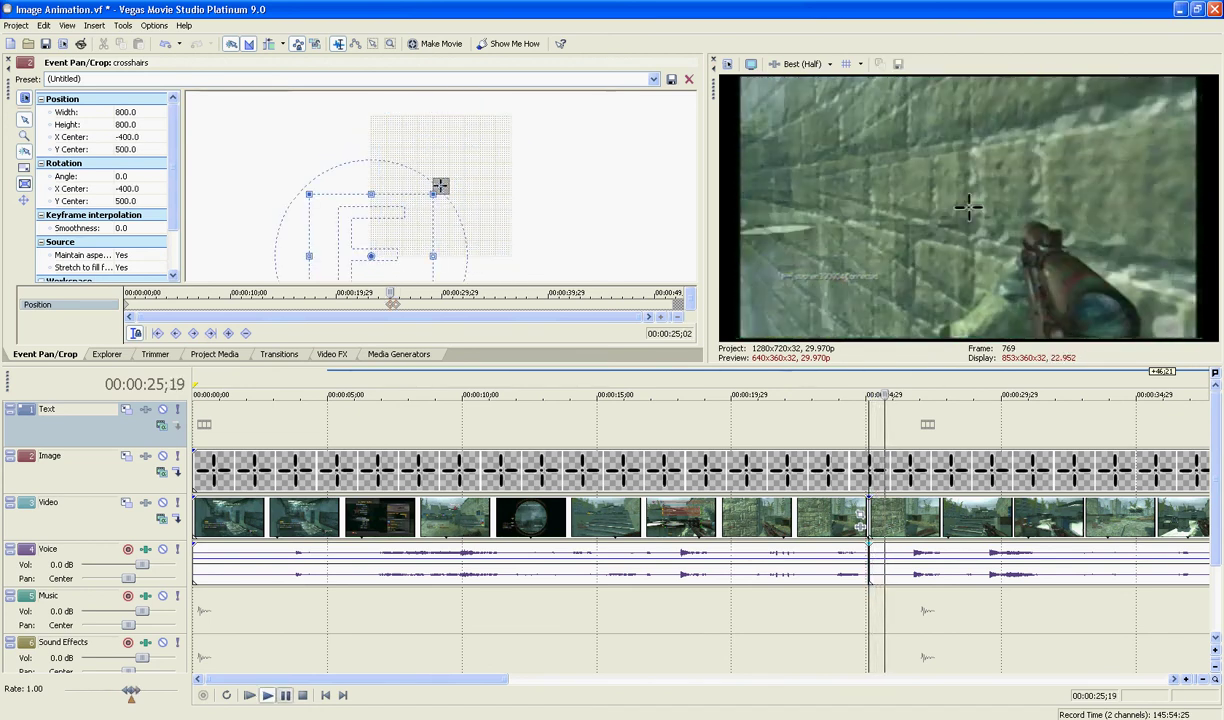
pyautogui.press('Return')
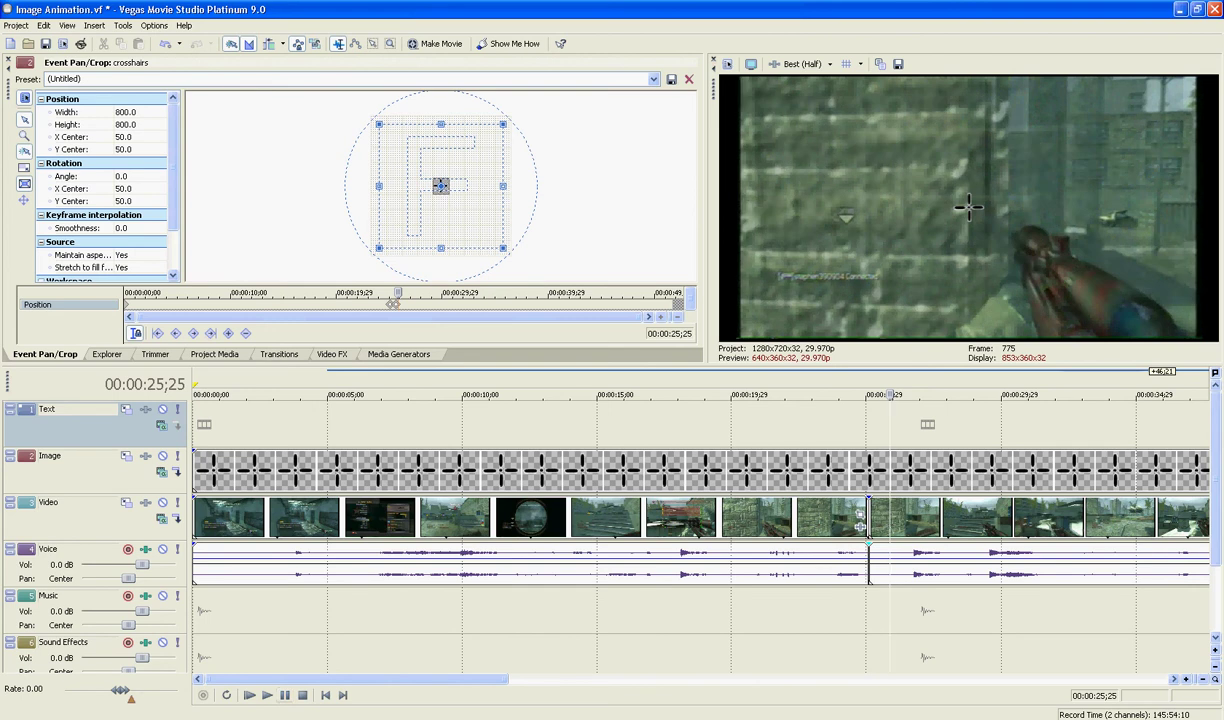
# Keyframe the crosshairs frame by frame from 00:00:25;25 to follow the gameplay's aim, reaching Pan/Crop center 50.0, -12.5 at 00:00:26;01.
pyautogui.moveTo(441, 186); pyautogui.dragTo(436, 181)
pyautogui.scroll(2, 441, 186)
pyautogui.scroll(8, 700, 530)
pyautogui.scroll(8, 400, 304)
pyautogui.press('Right')
pyautogui.press('Right')
pyautogui.press('Right')
pyautogui.press('Right')
pyautogui.press('Right')
pyautogui.press('Right')
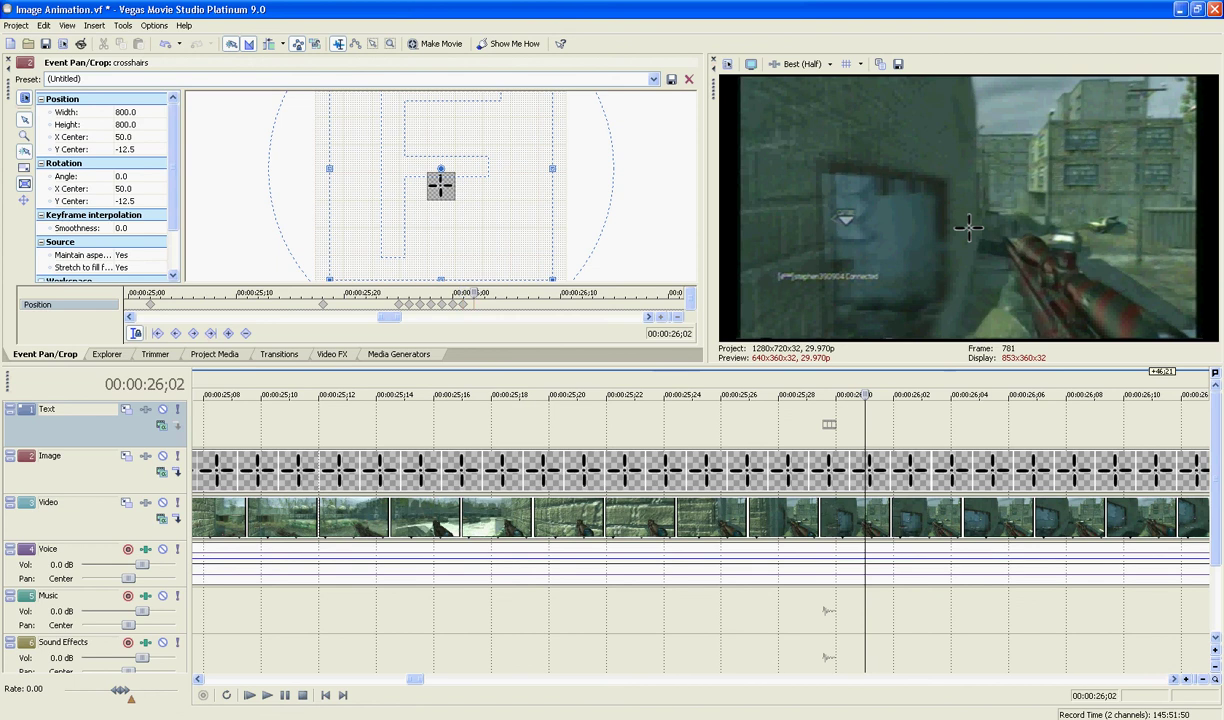
pyautogui.press('Right')
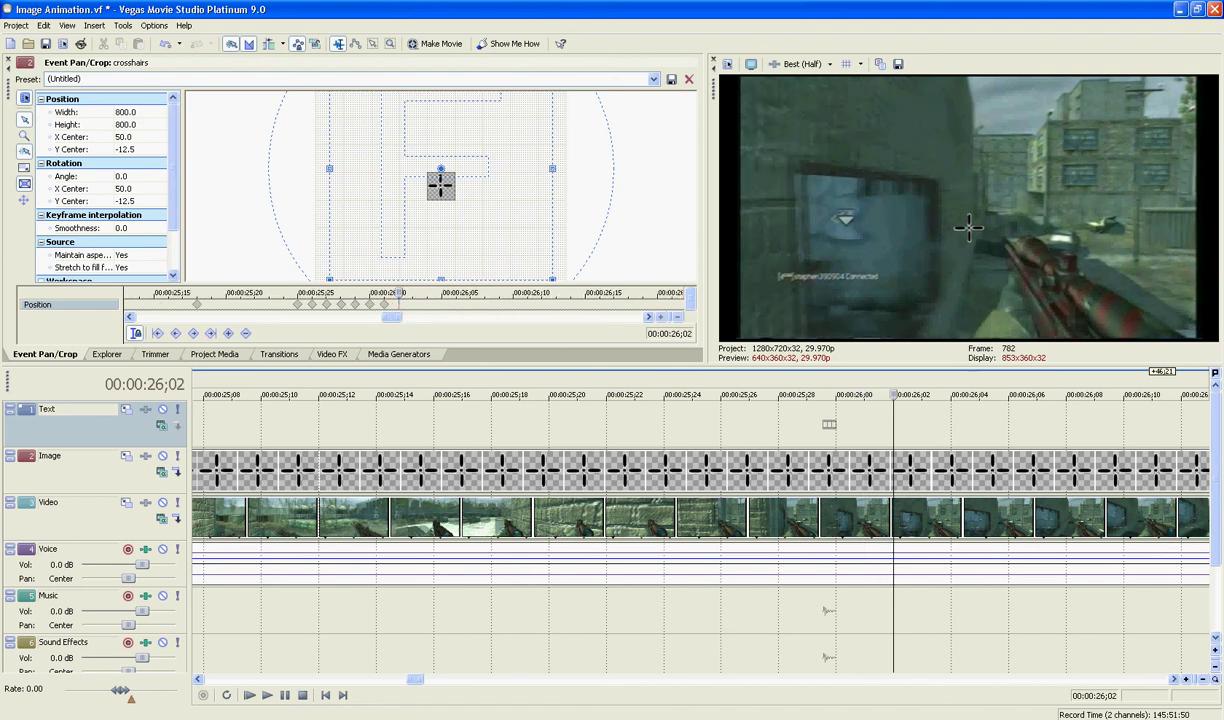
# Keyframe the crosshairs' Pan/Crop center at 31.3, -25.0 on 00:00:26;02 and 37.5, 6.3 on 00:00:26;03, comparing the two frames.
pyautogui.moveTo(441, 185); pyautogui.dragTo(440, 184)
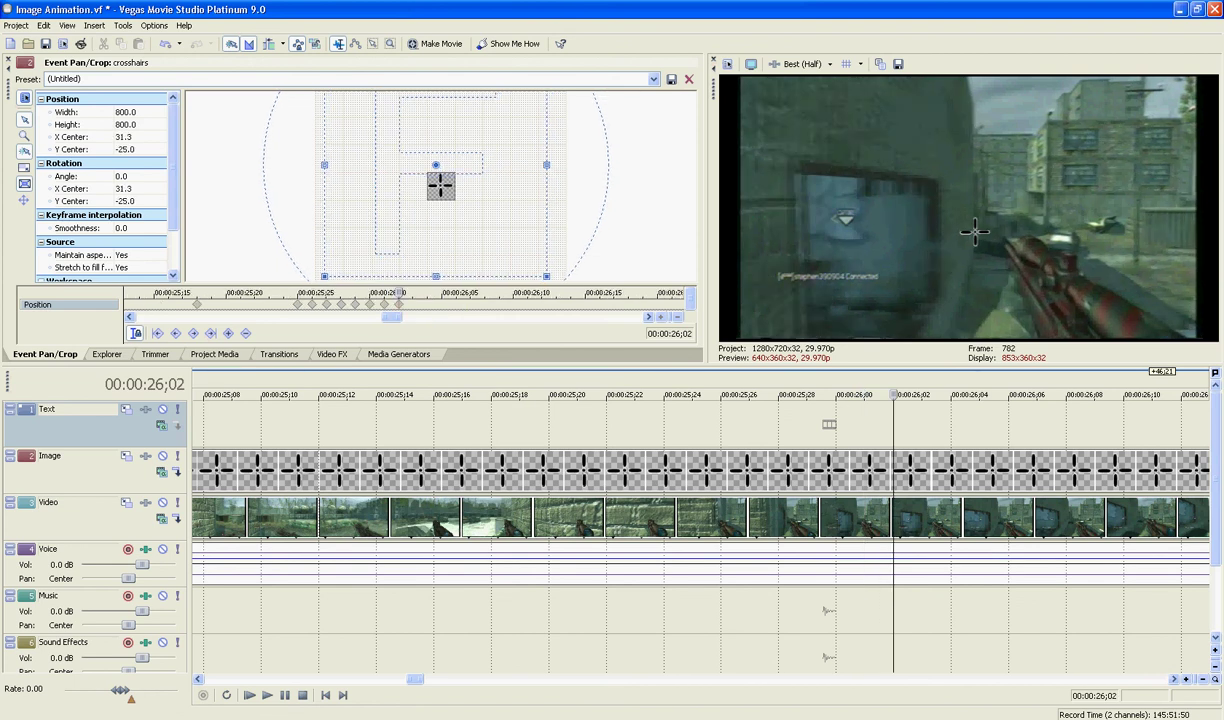
pyautogui.press('Right')
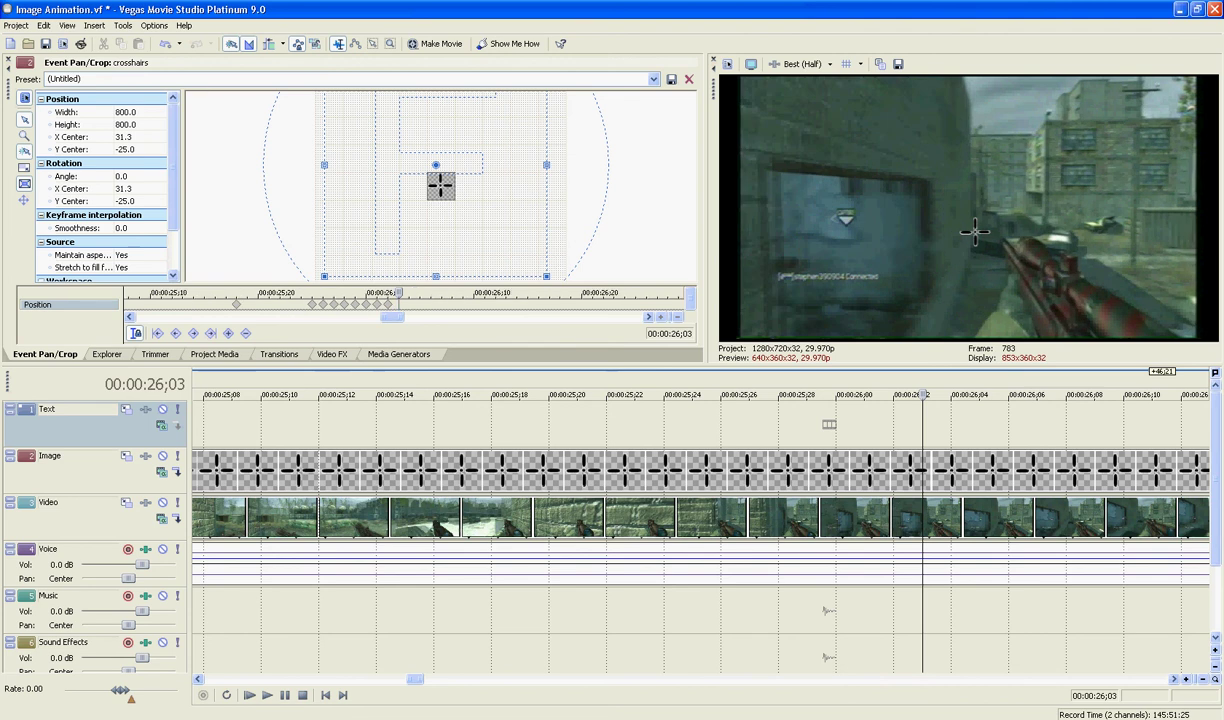
pyautogui.moveTo(435, 165); pyautogui.dragTo(441, 186)
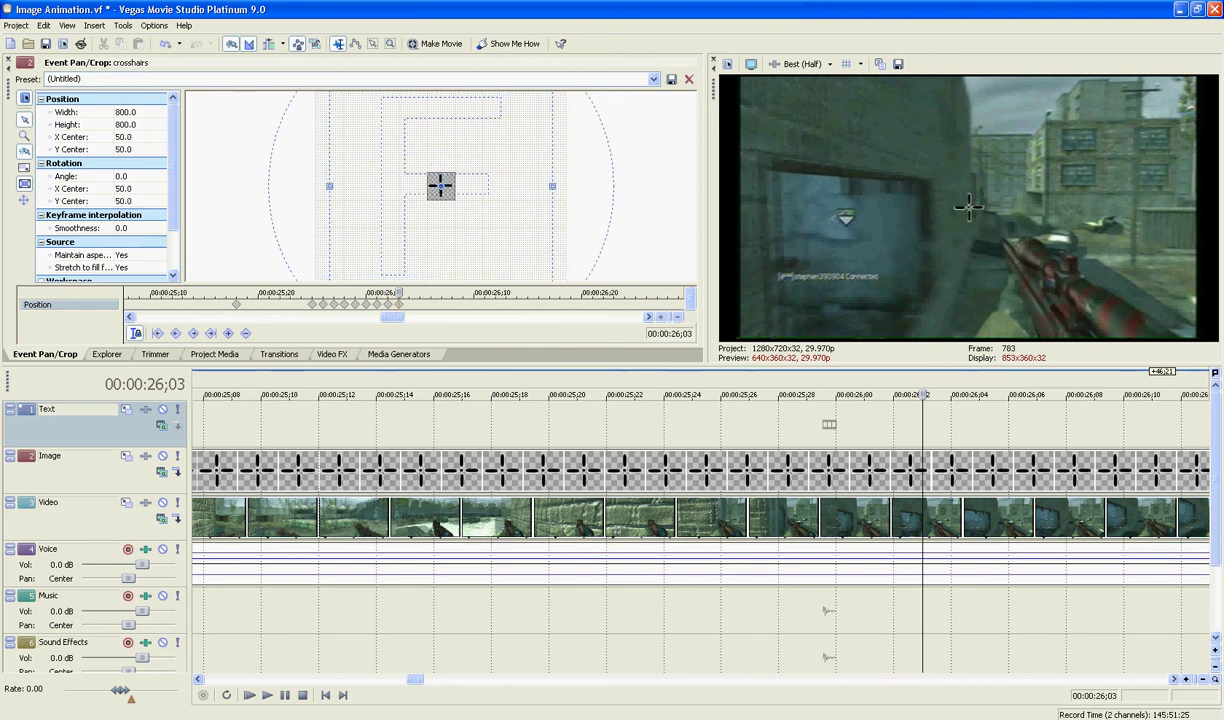
pyautogui.moveTo(441, 186); pyautogui.dragTo(437, 174)
pyautogui.press('Left')
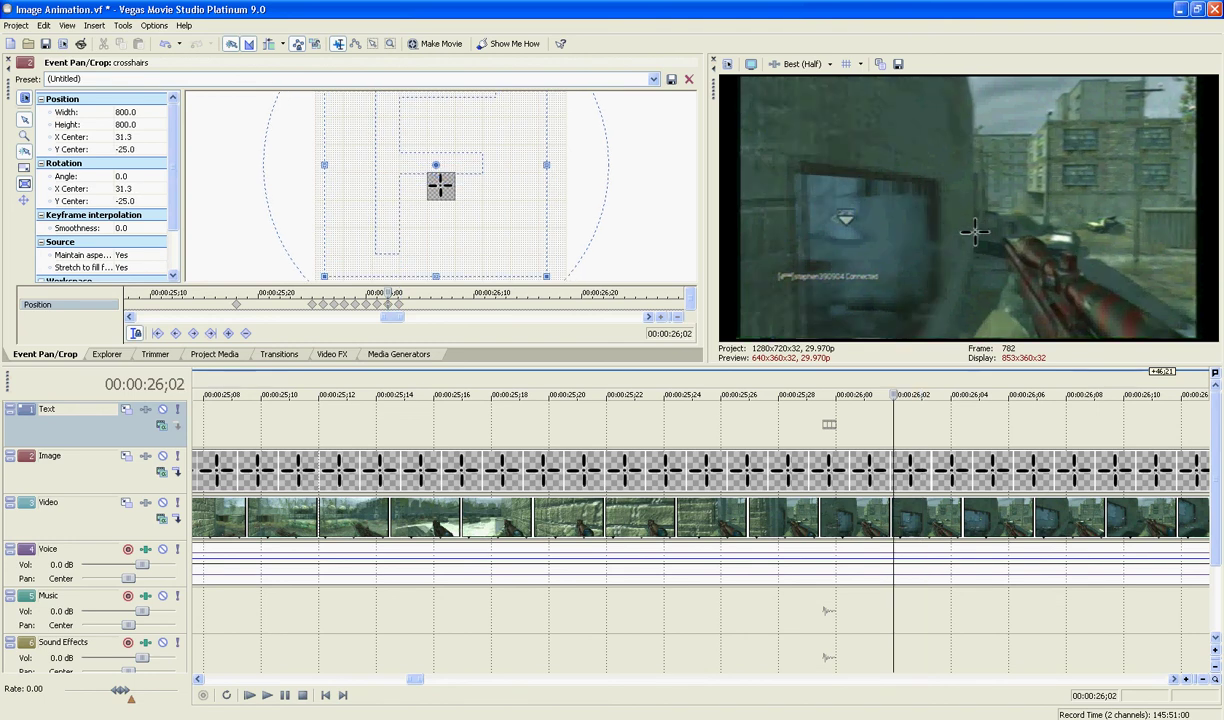
pyautogui.press('Right')
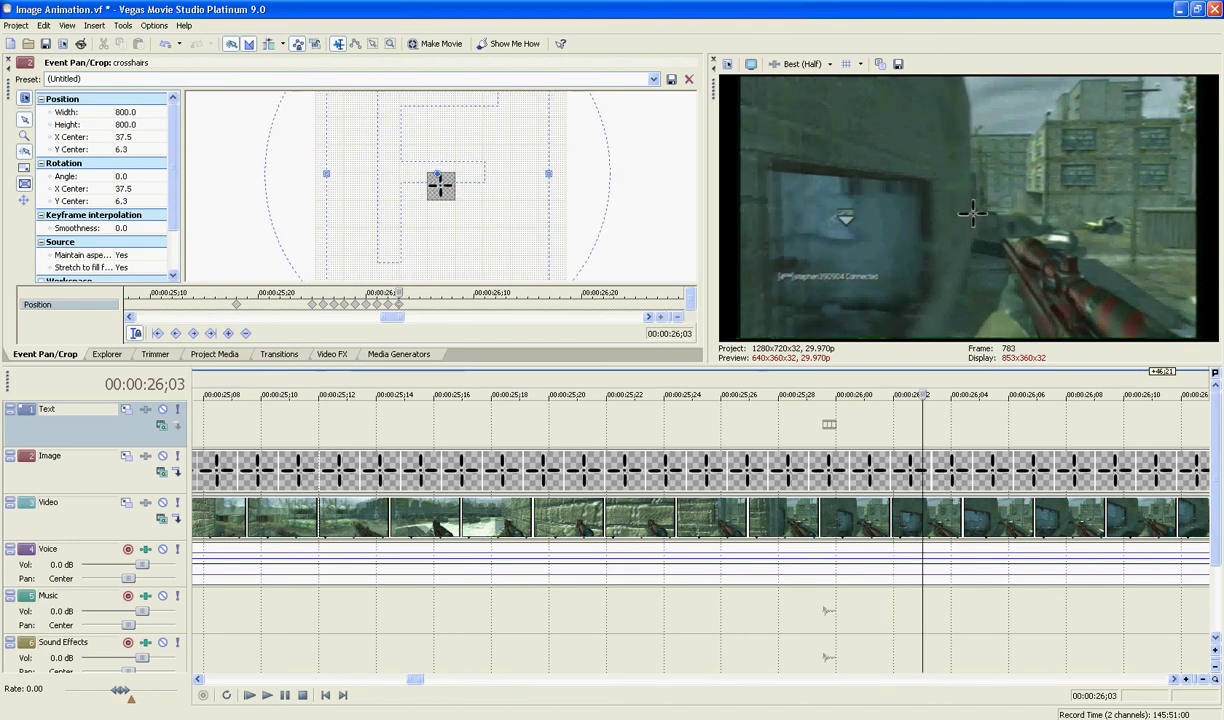
pyautogui.press('Left')
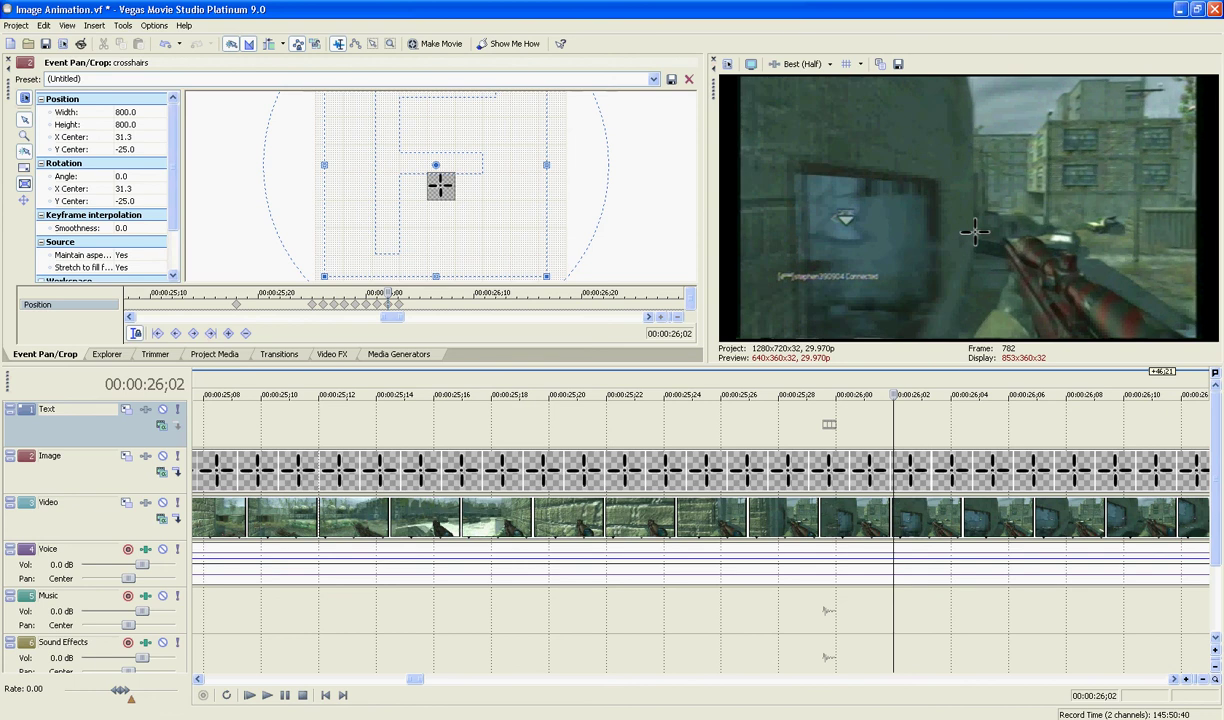
# Keyframe the crosshairs' Pan/Crop center frame by frame from 6.3, -12.5 at 00:00:26;04 to -18.8, 43.8 at 00:00:26;07.
pyautogui.press('Right')
pyautogui.press('Right')
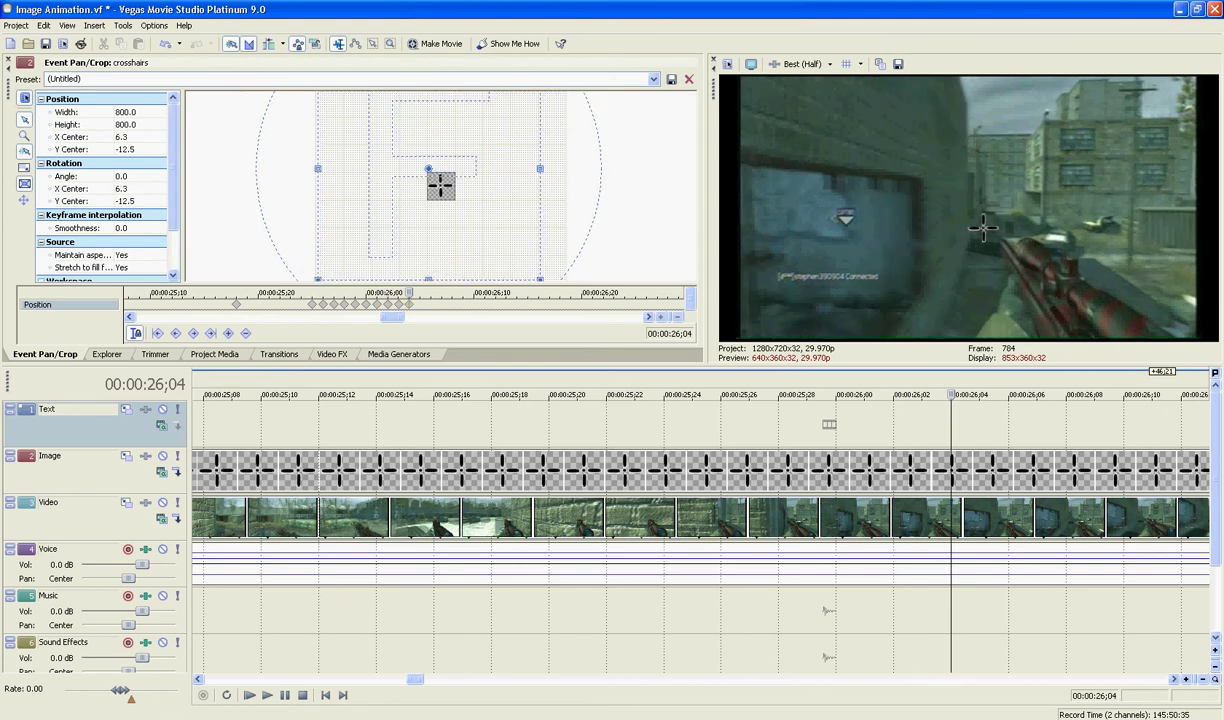
pyautogui.press('Right')
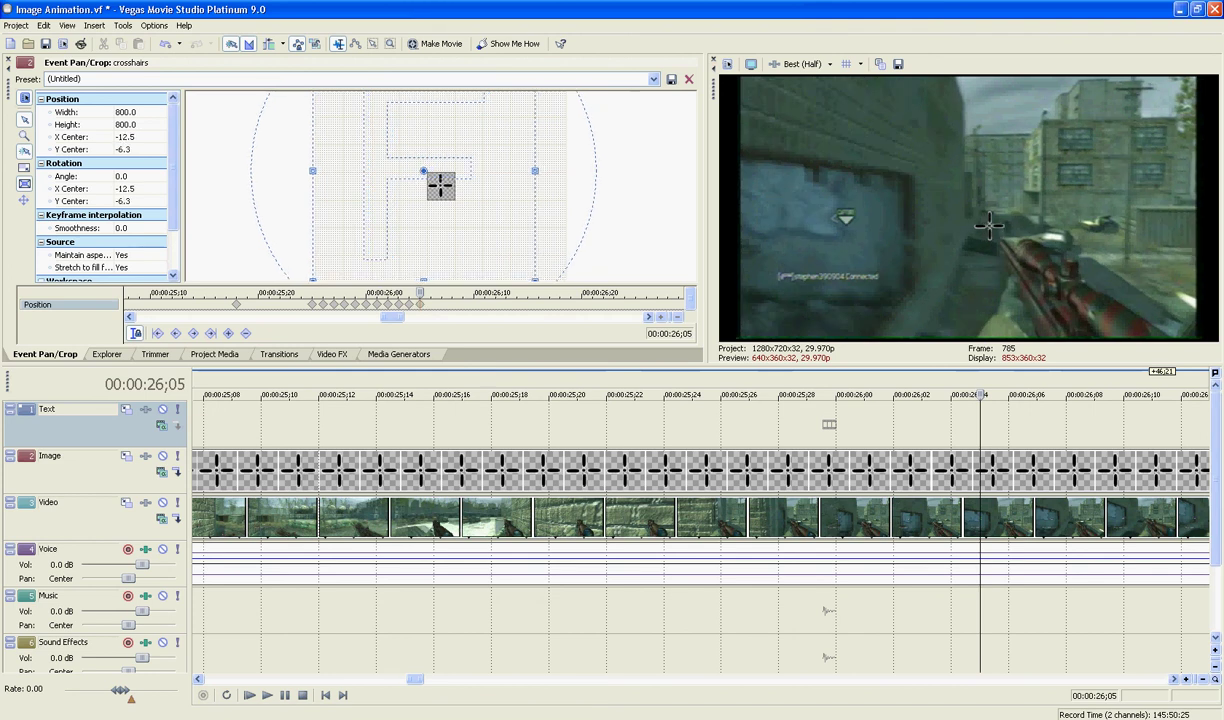
pyautogui.press('Right')
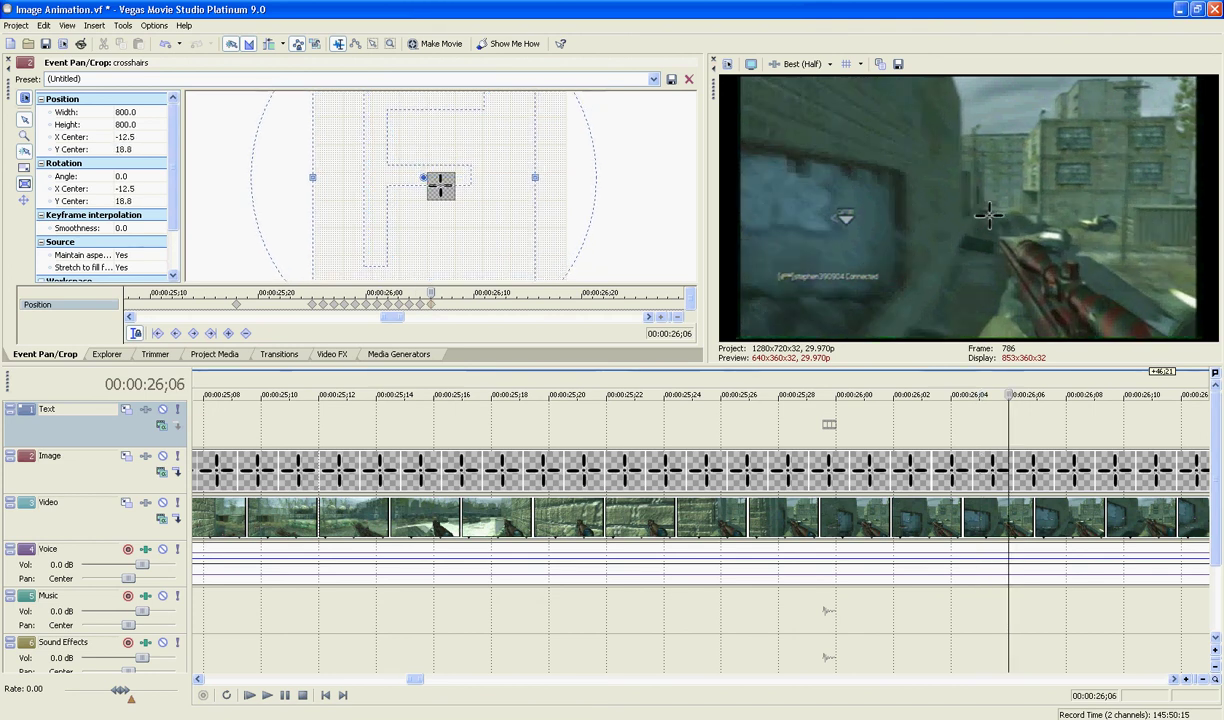
pyautogui.press('Right')
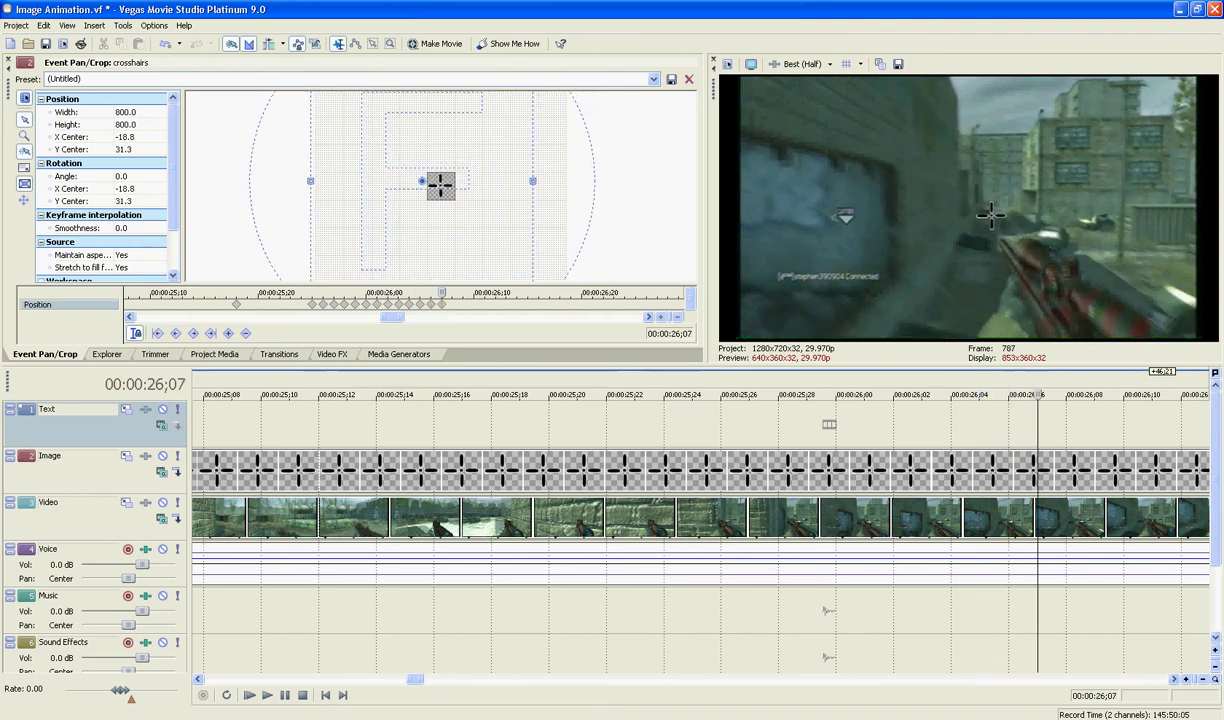
pyautogui.press('Right')
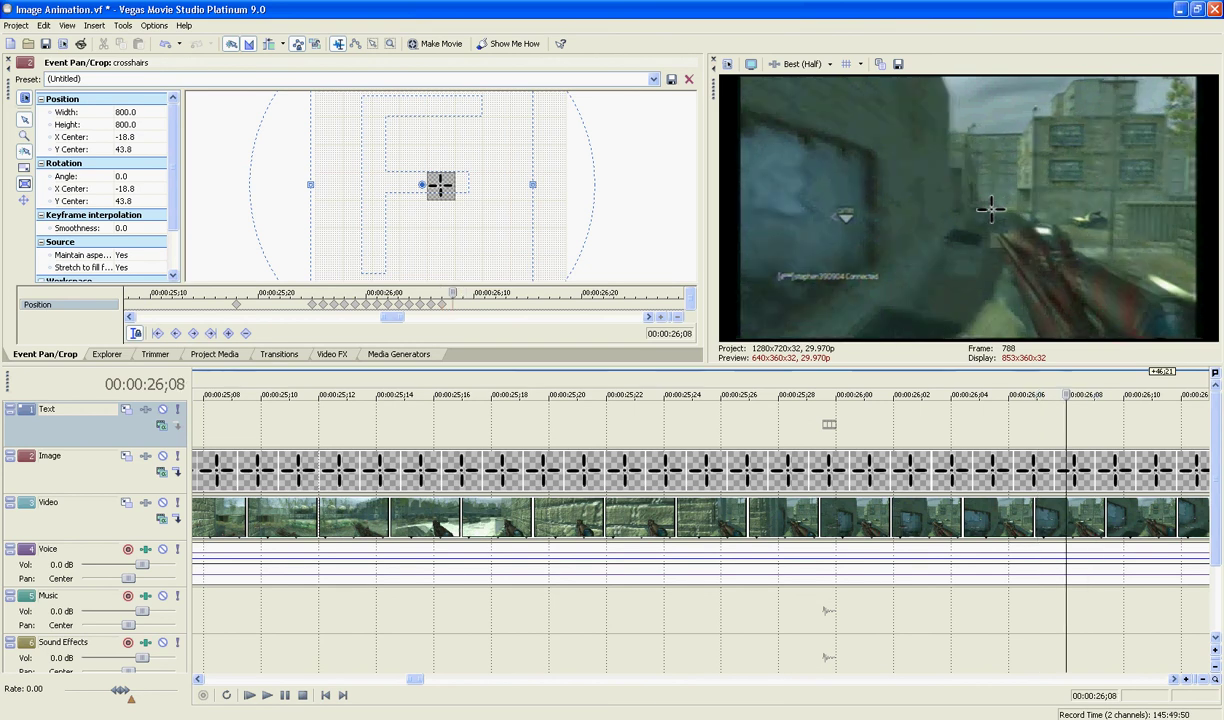
# Try centering the crosshairs' Pan/Crop frame at 00:00:26;08 and undo it.
pyautogui.rightClick(446, 220)
pyautogui.press('Return')
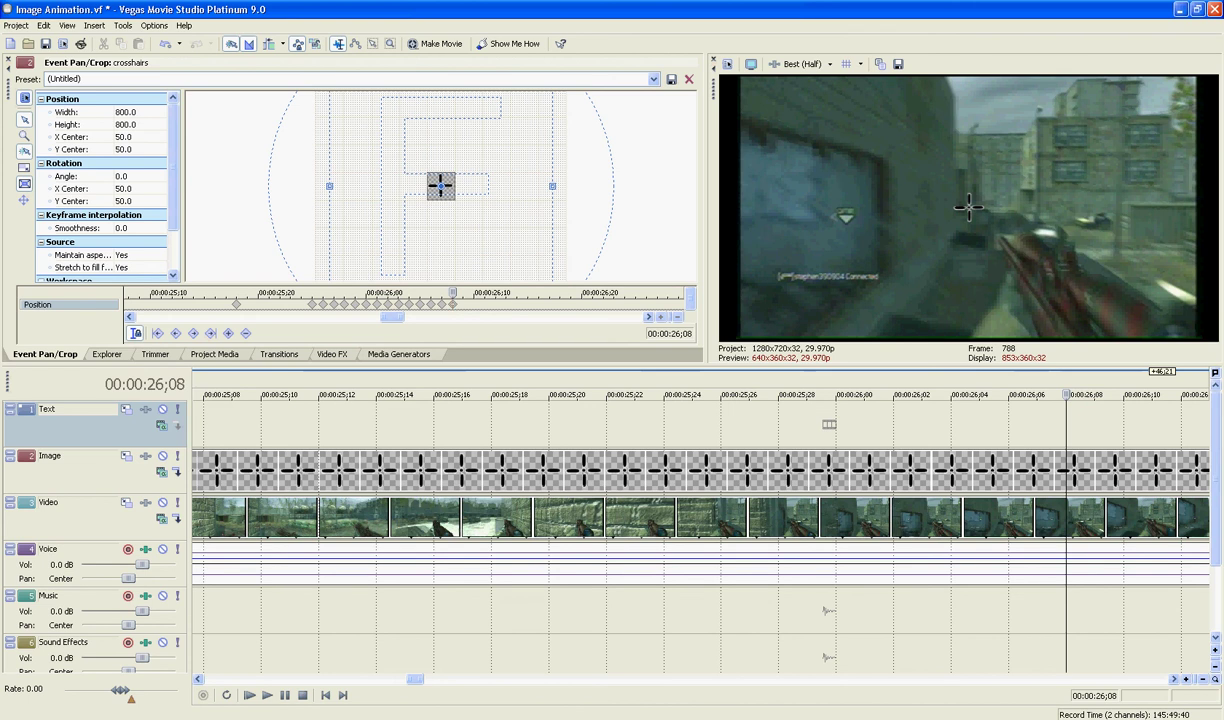
pyautogui.hotkey('ctrl', 'z')
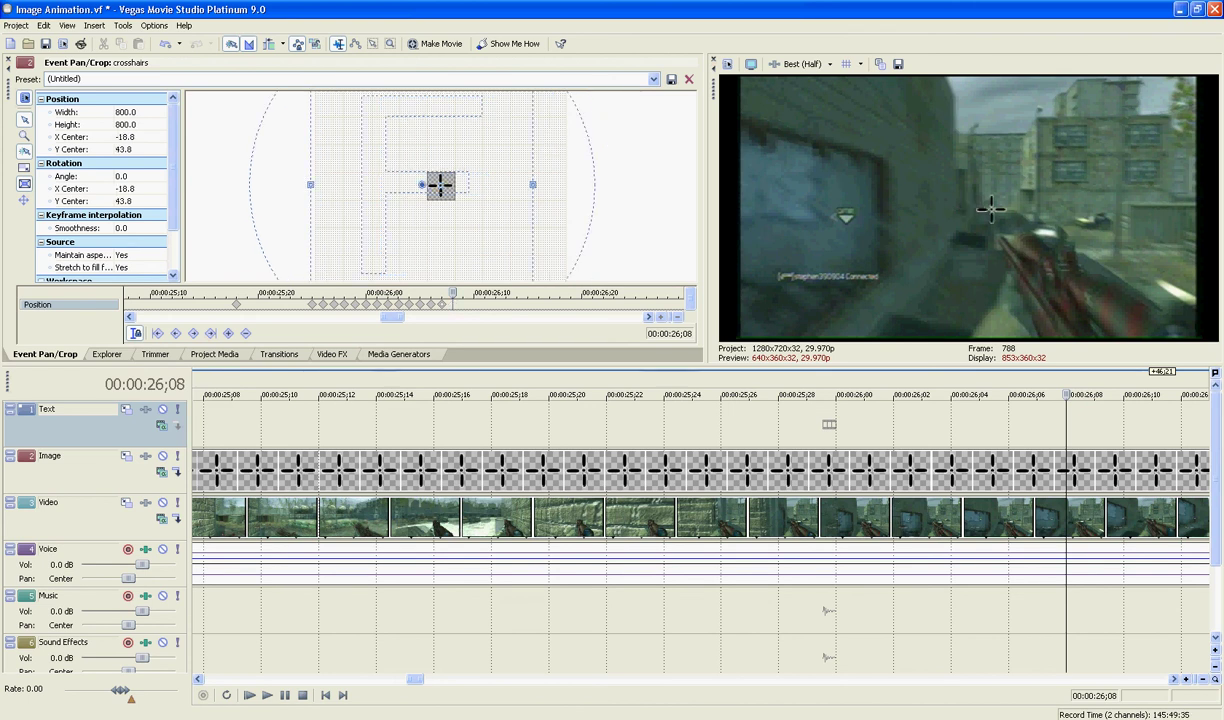
# Adjust the crosshairs' Pan/Crop center to -6.3, 37.5 at 00:00:26;07 and keyframe each frame up to 43.8, 56.3 at 00:00:26;10.
pyautogui.press('Left')
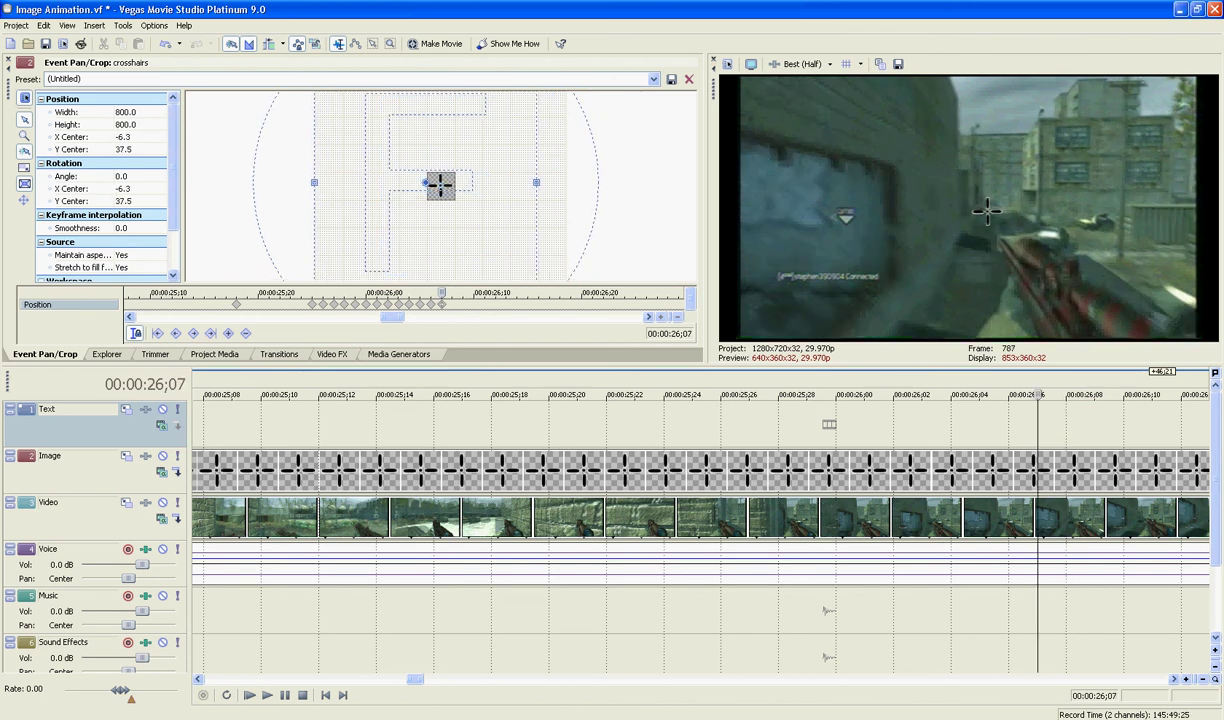
pyautogui.press('Right')
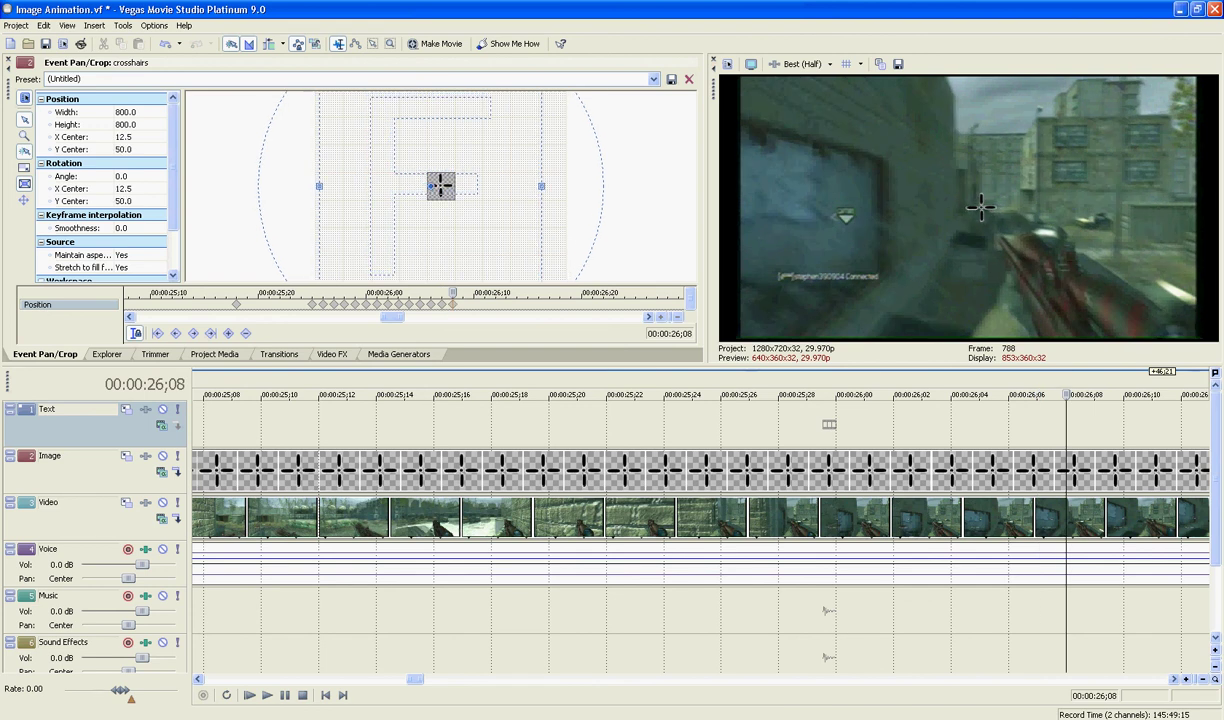
pyautogui.press('Right')
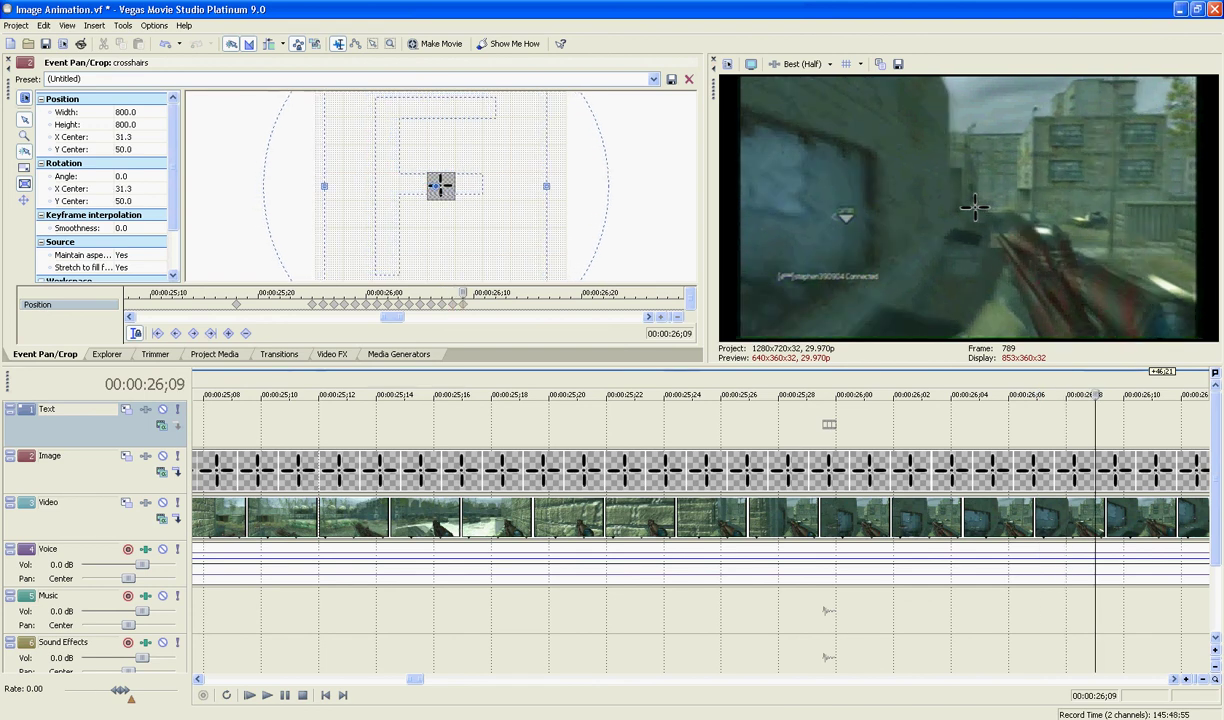
pyautogui.press('Right')
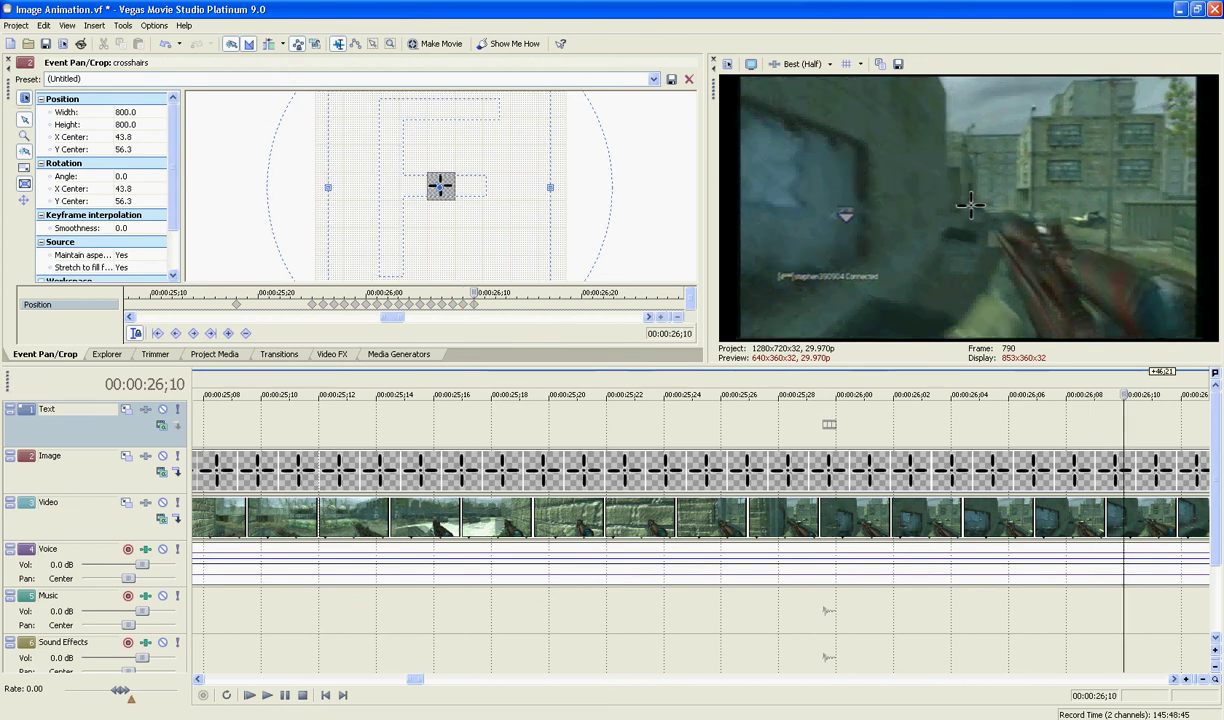
# Keyframe the crosshairs at Pan/Crop center 56.3, 56.3 on 00:00:26;11 and center the frame on 00:00:26;12.
pyautogui.press('Right')
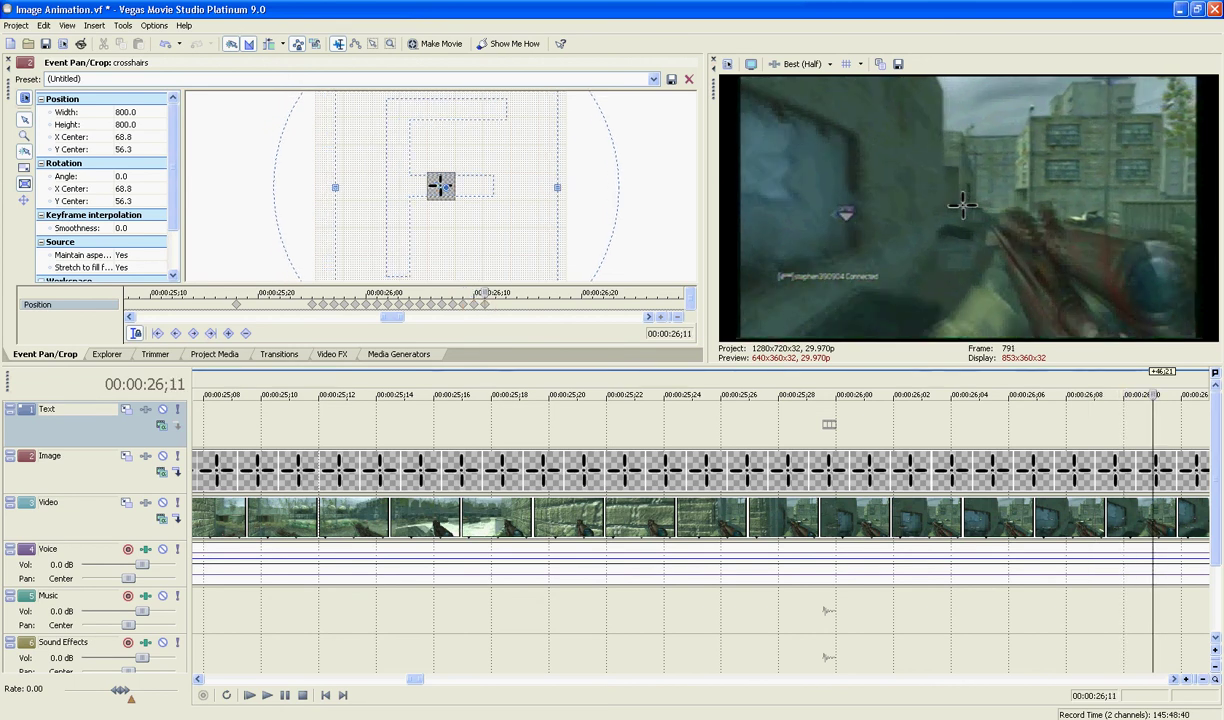
pyautogui.press('Left')
pyautogui.press('Left')
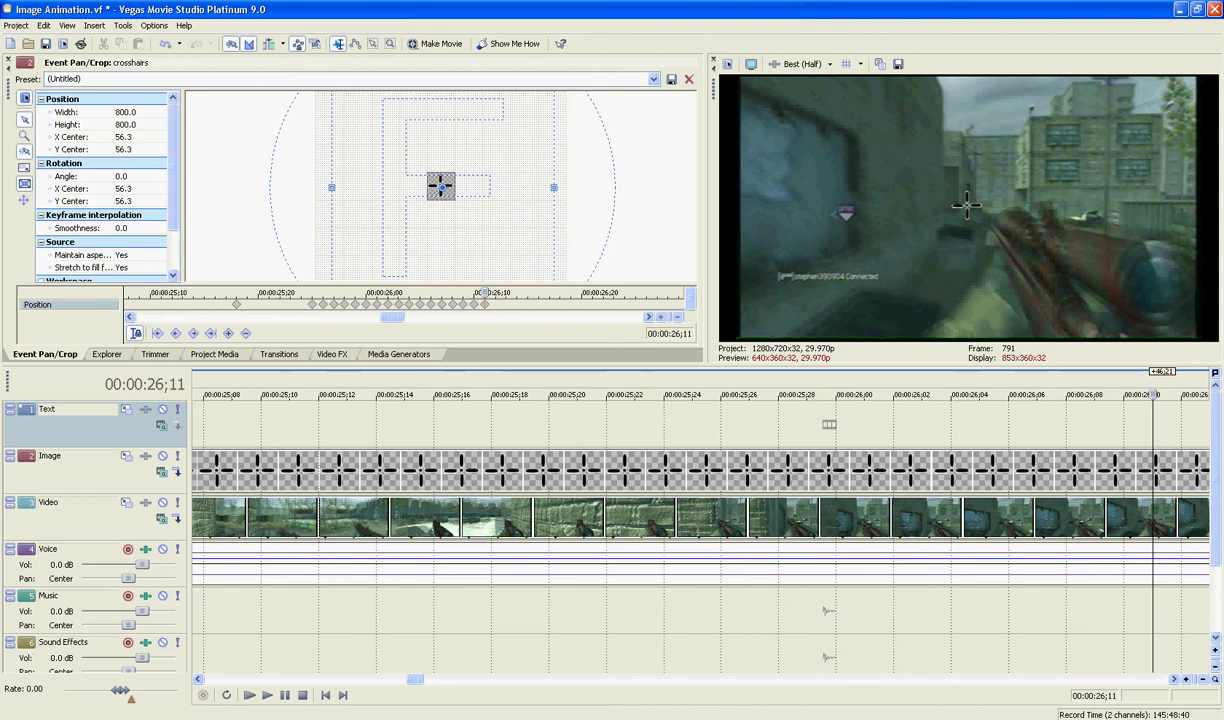
pyautogui.press('Right')
pyautogui.rightClick(449, 235)
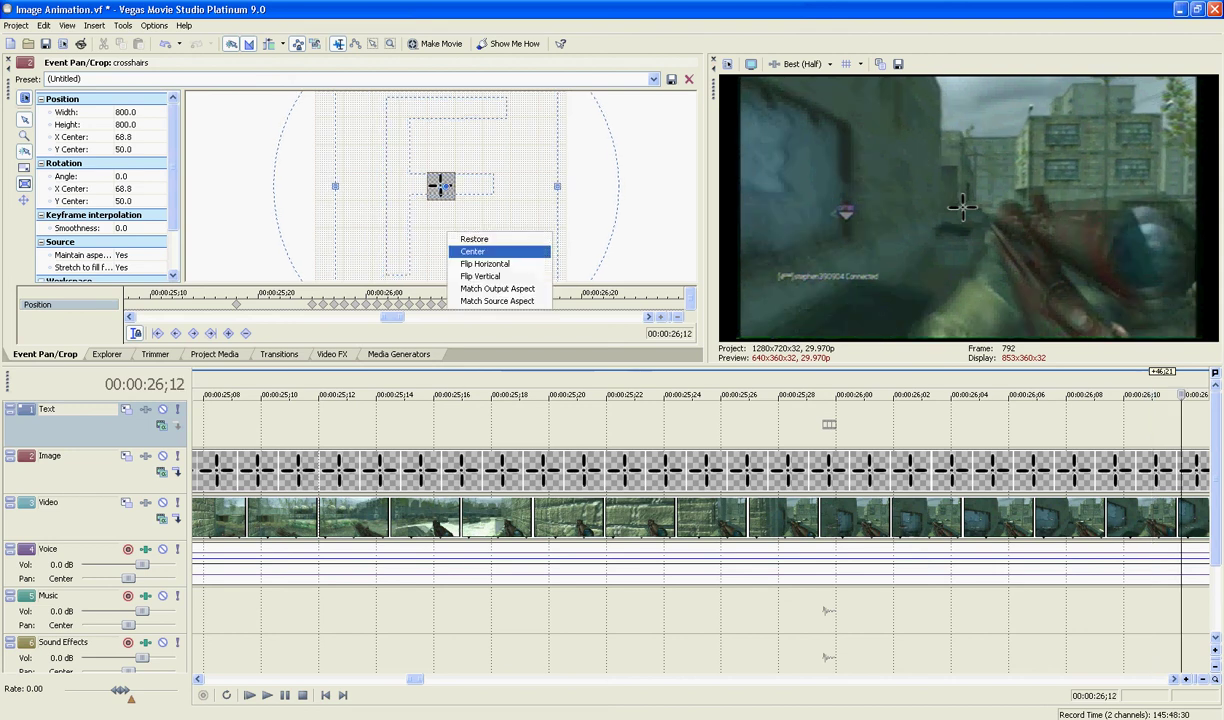
pyautogui.click(474, 251)
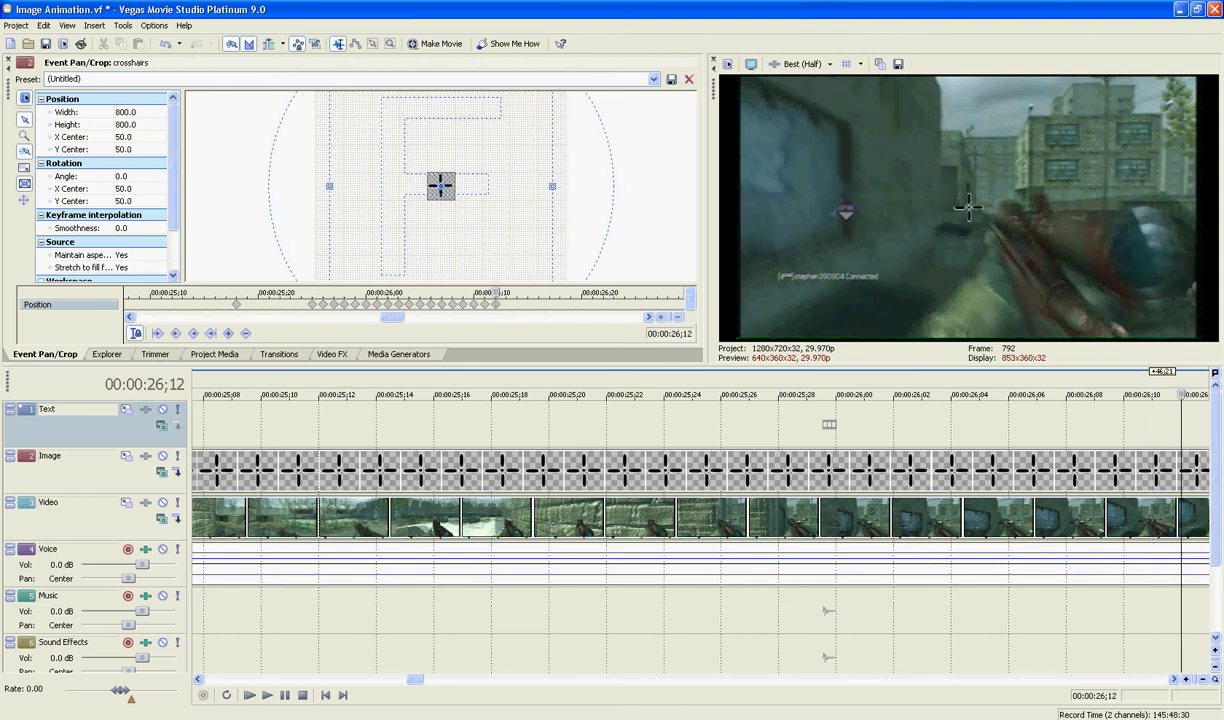
# Delete the Pan/Crop keyframe at 00:00:26;11 and move the centered keyframe from 00:00:26;12 into its place.
pyautogui.press('Left')
pyautogui.press('Delete')
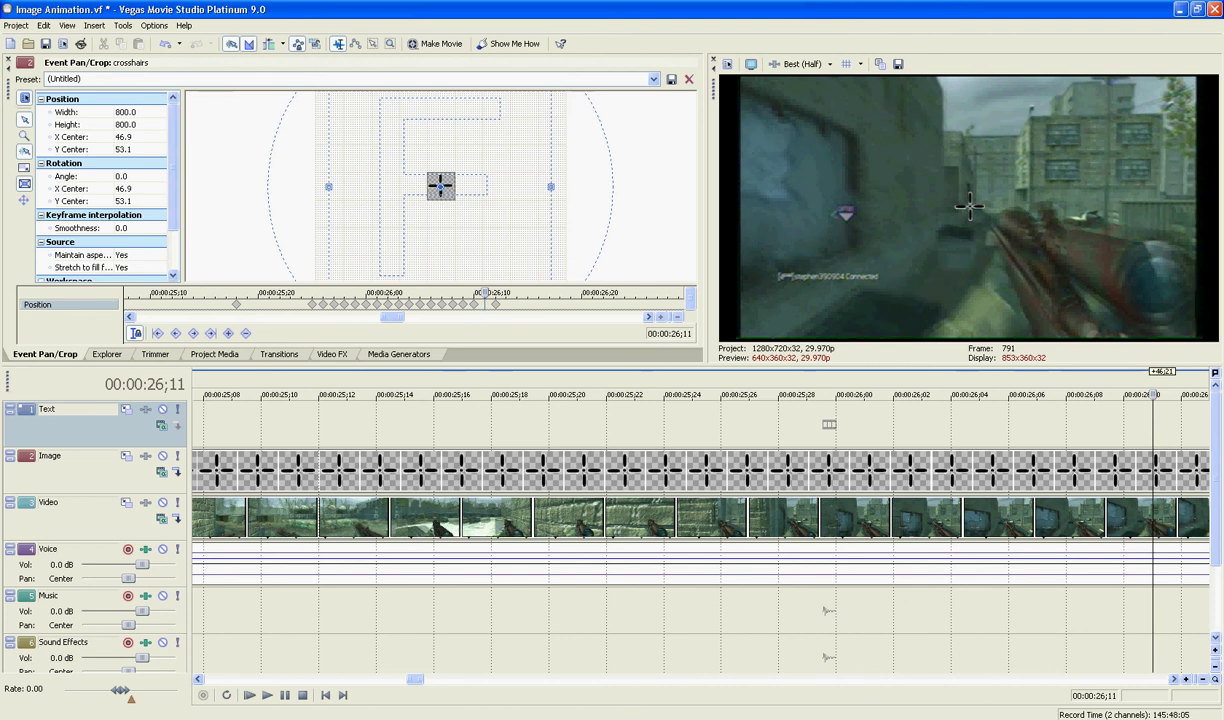
pyautogui.moveTo(496, 304); pyautogui.dragTo(485, 304)
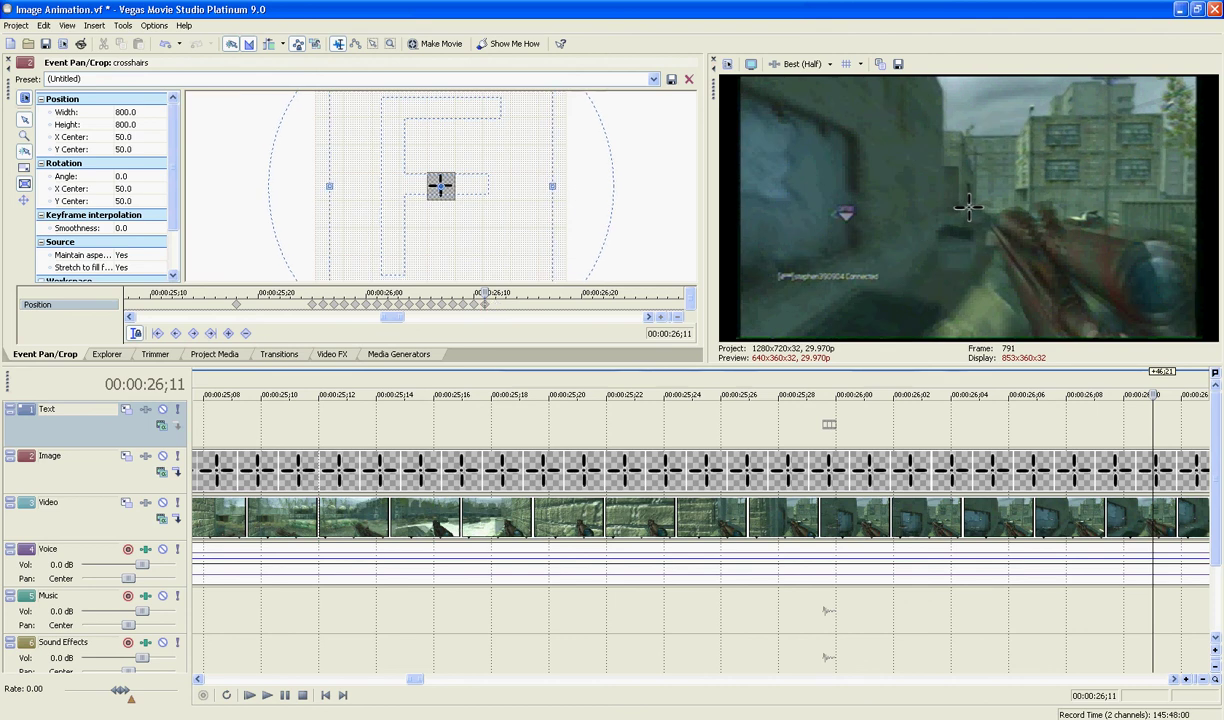
# Select the timeline range from 00:00:24;06 to 00:00:28;28 around the sniper shot.
pyautogui.scroll(-10, 650, 515)
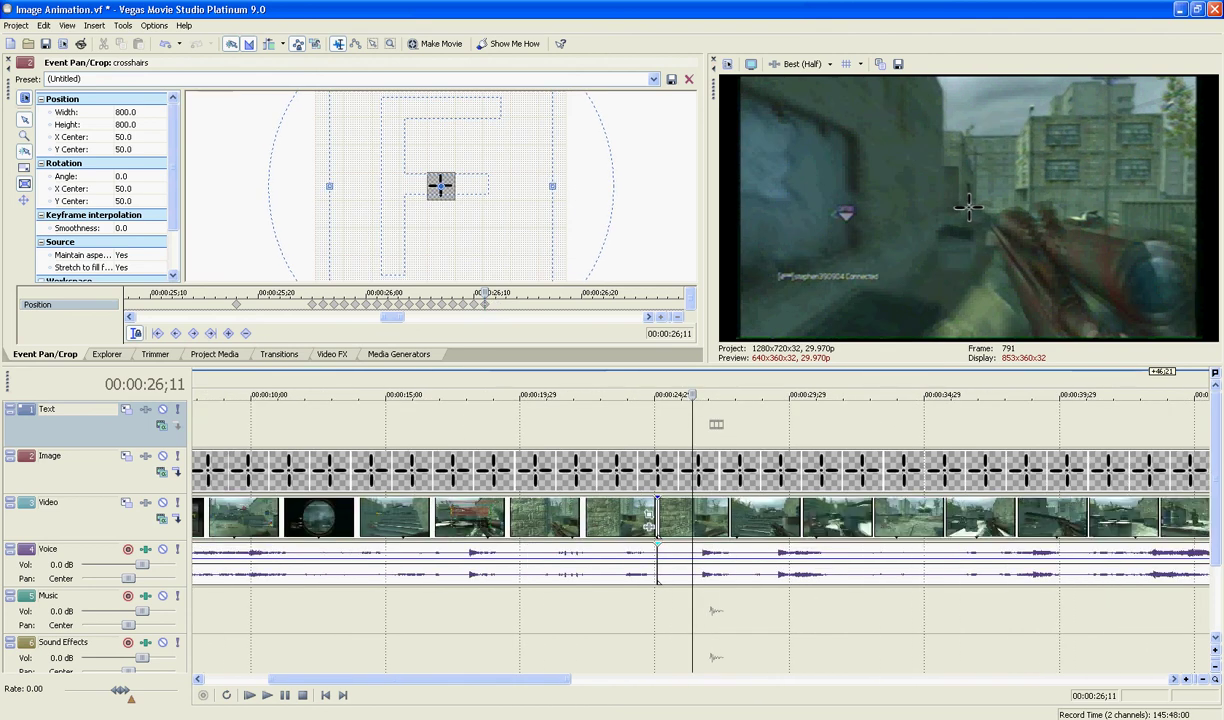
pyautogui.moveTo(634, 390); pyautogui.dragTo(762, 390)
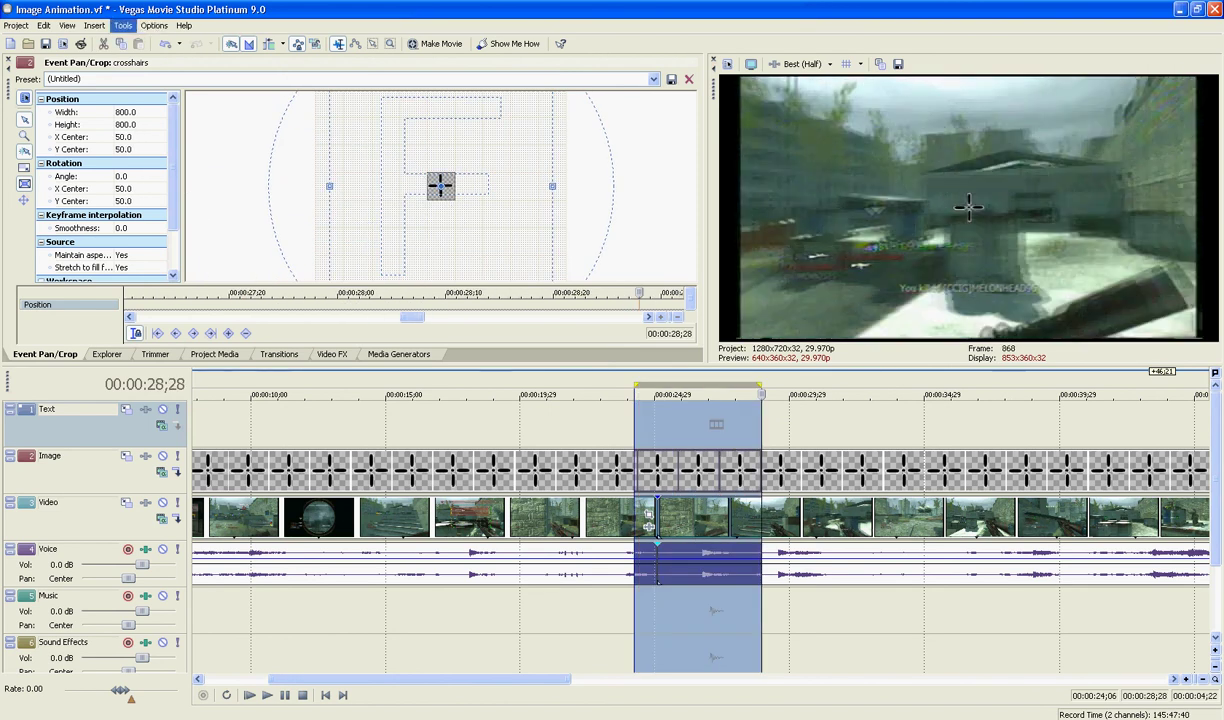
# Play the sniper shot from 00:00:23;22 to check how the crosshairs animation follows the aim.
pyautogui.click(122, 26)
pyautogui.click(180, 144)
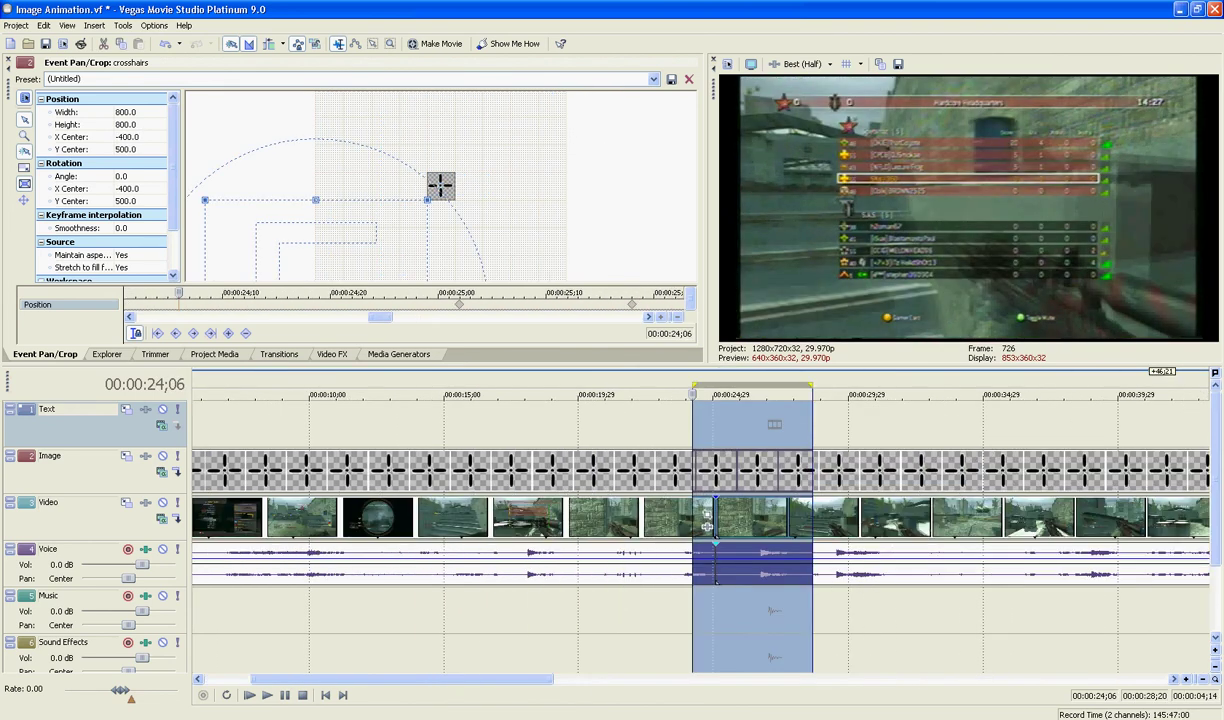
pyautogui.click(715, 471)
pyautogui.click(681, 425)
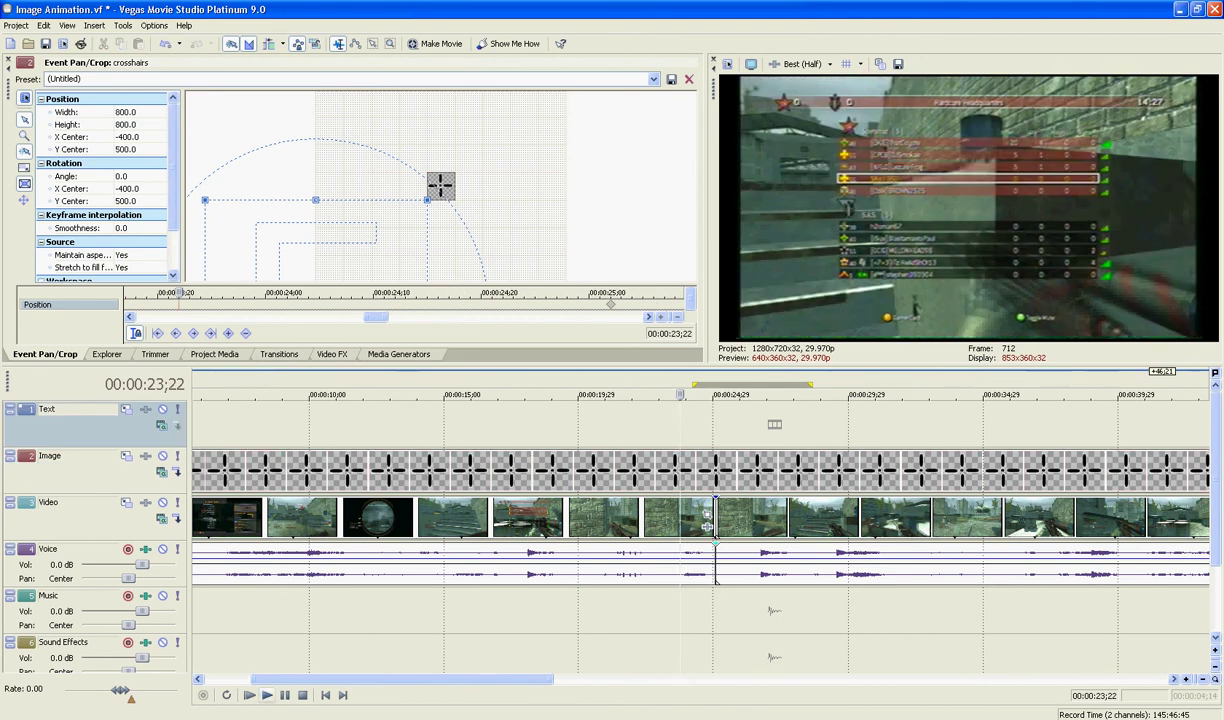
pyautogui.press('space')
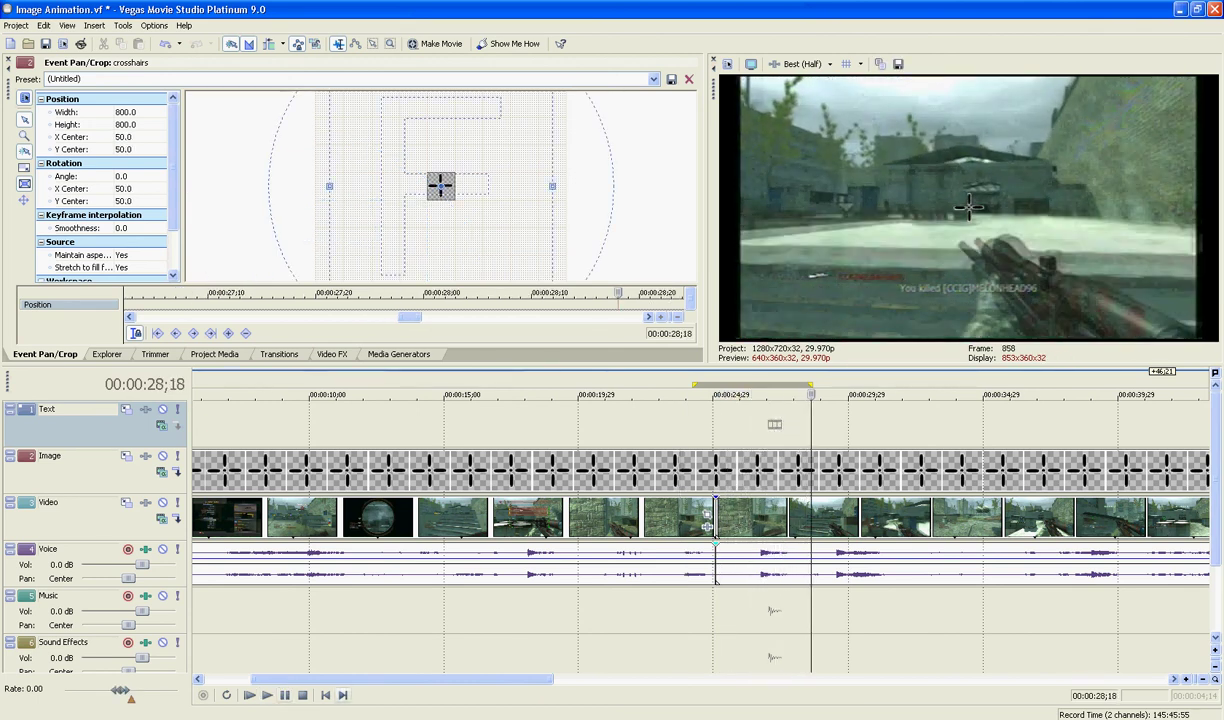
# Split the events at 00:00:28;18, fade out the crosshairs ahead of the cut and play the result from 00:00:24;24.
pyautogui.press('s')
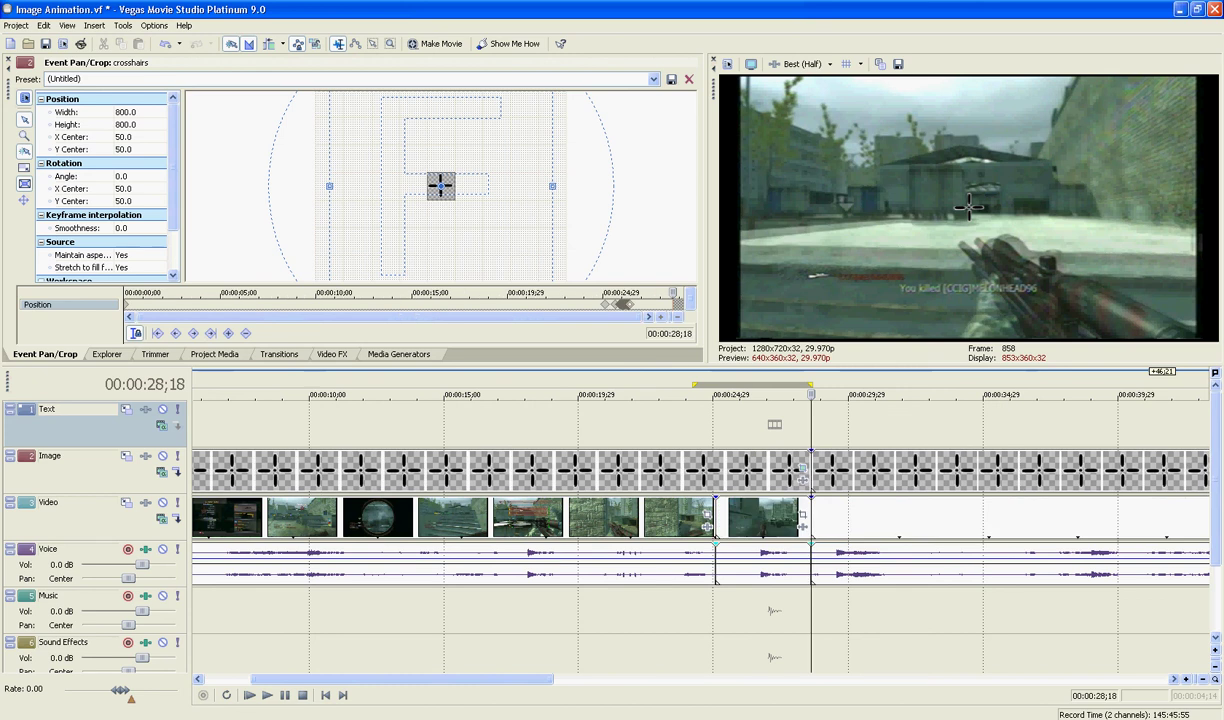
pyautogui.moveTo(802, 468); pyautogui.dragTo(757, 470)
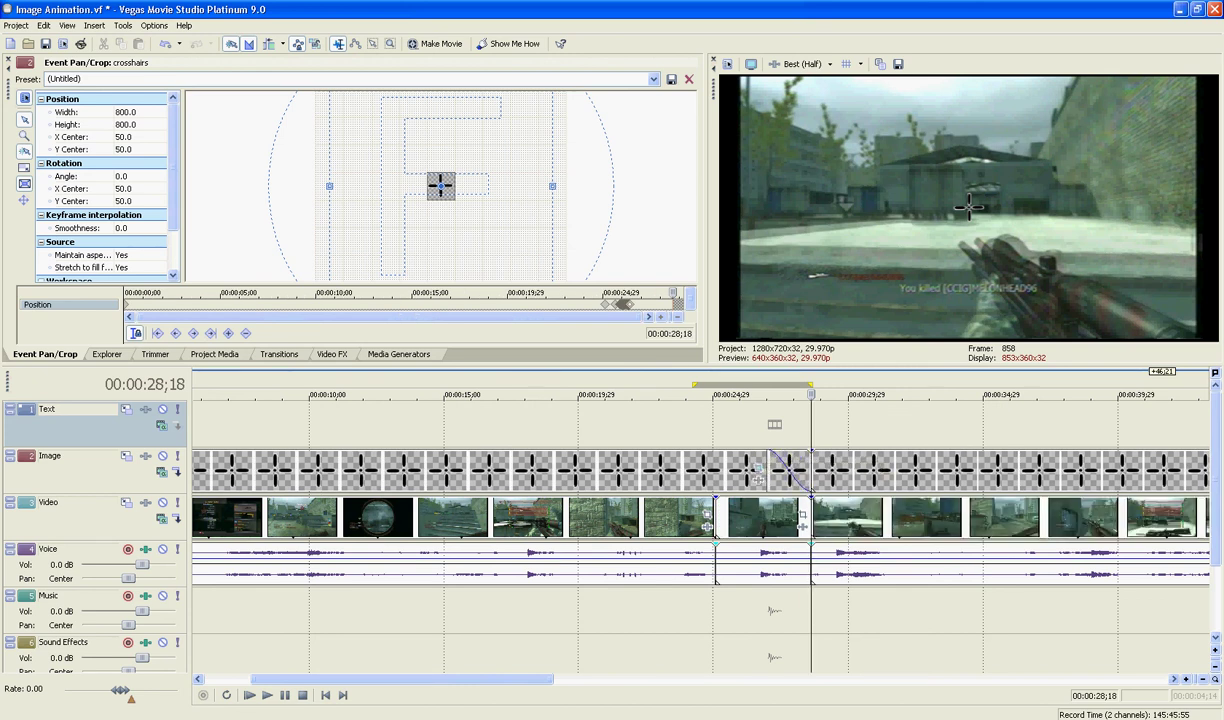
pyautogui.click(708, 428)
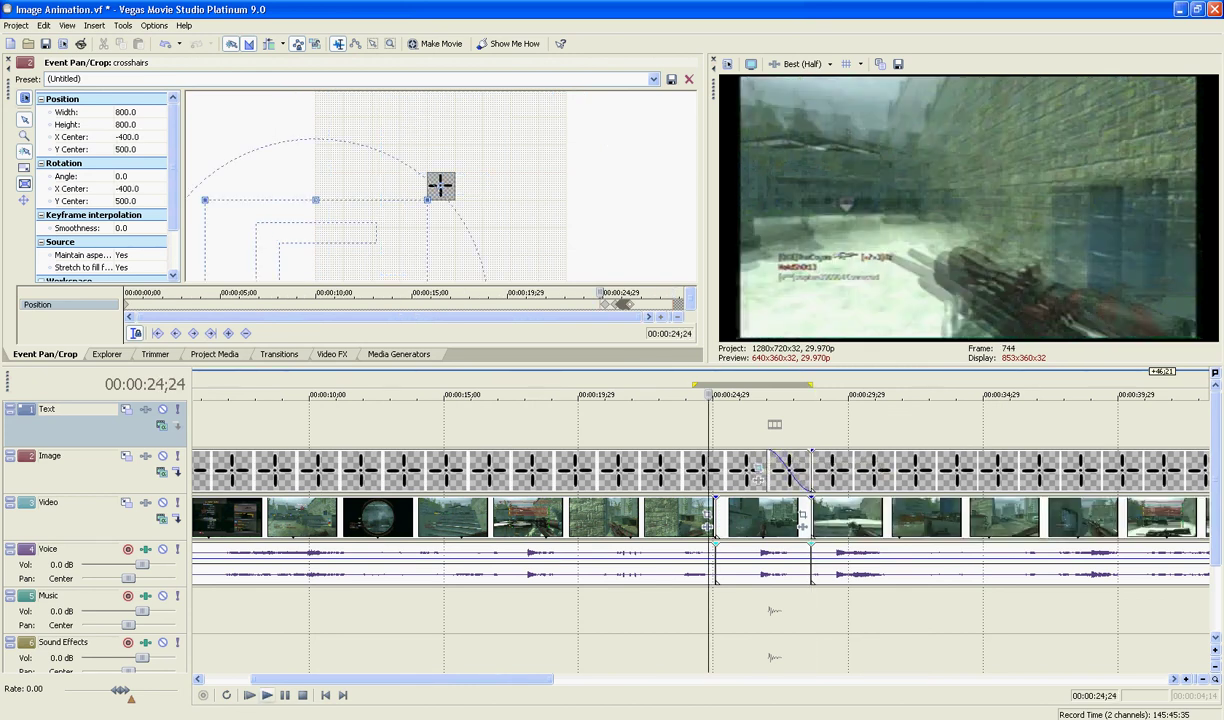
pyautogui.press('space')
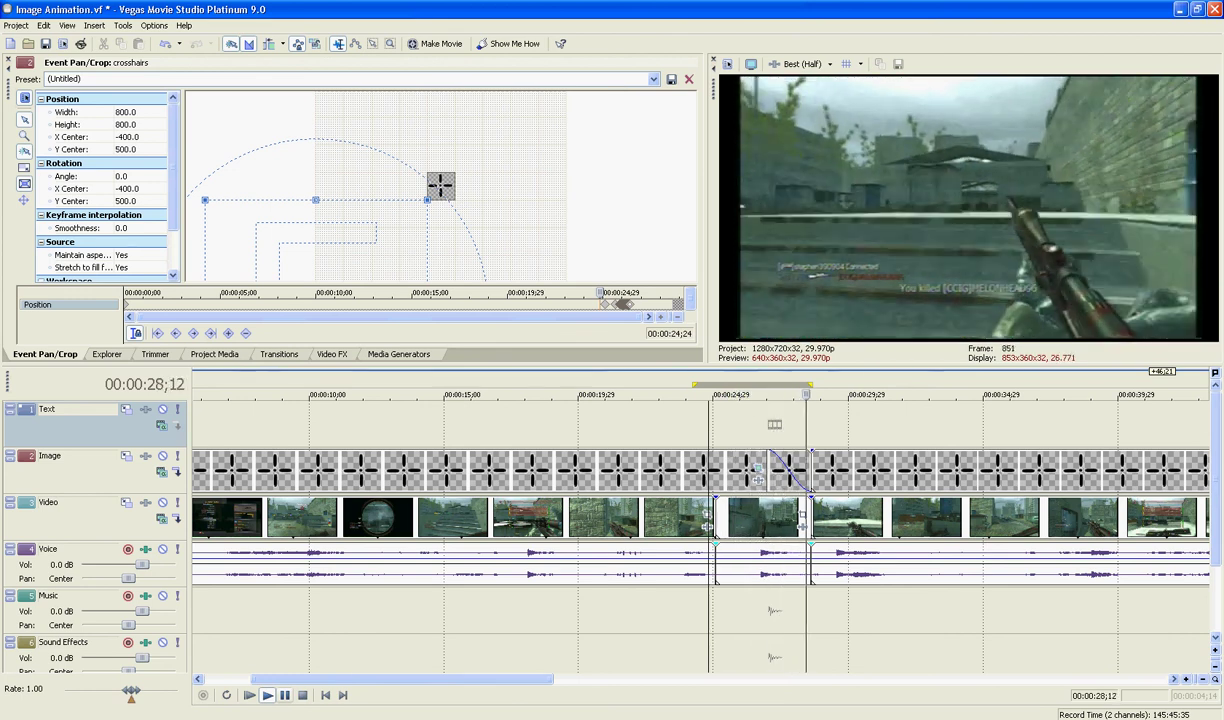
pyautogui.press('Return')
# Delete the leftover crosshairs event after 00:00:28;18 on the Image track.
pyautogui.click(855, 471)
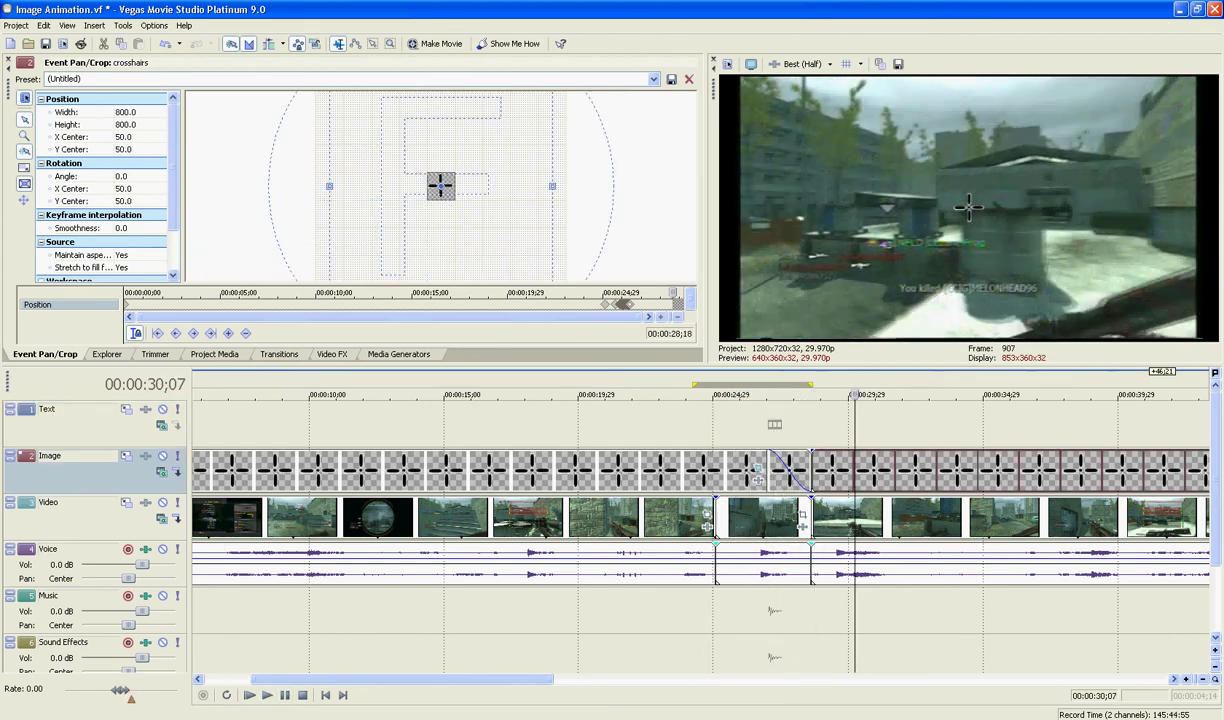
pyautogui.press('Delete')
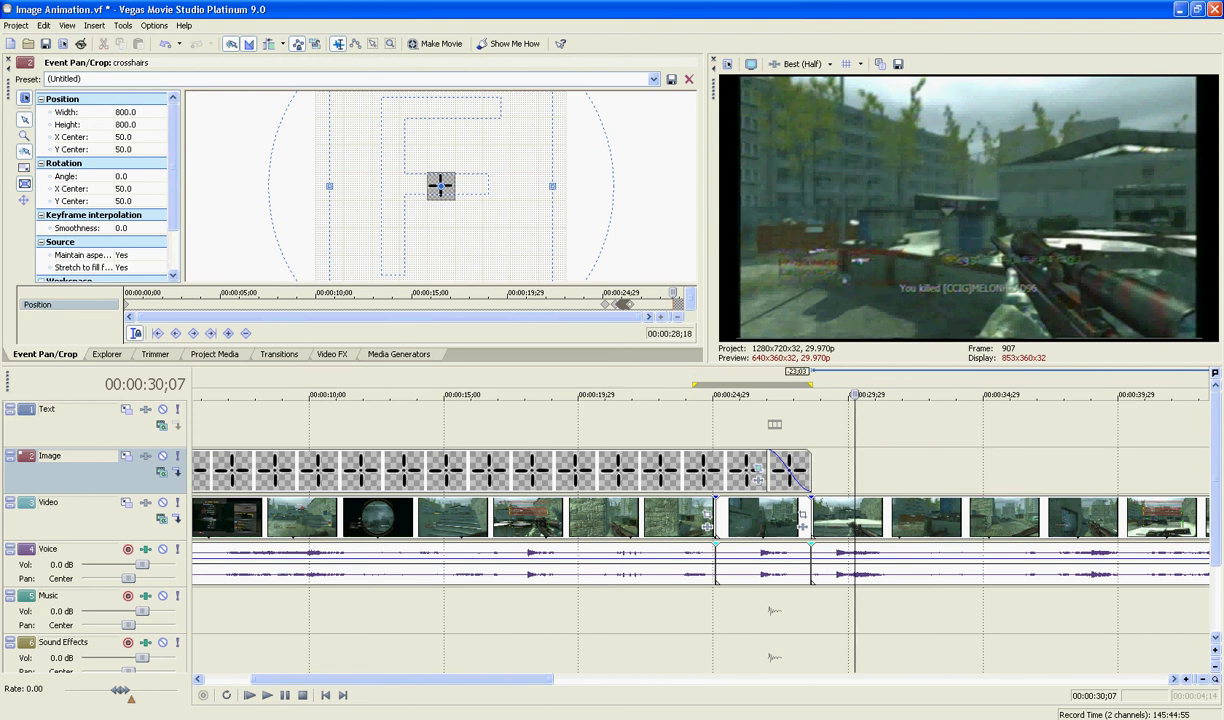
pyautogui.scroll(-1, 855, 471)
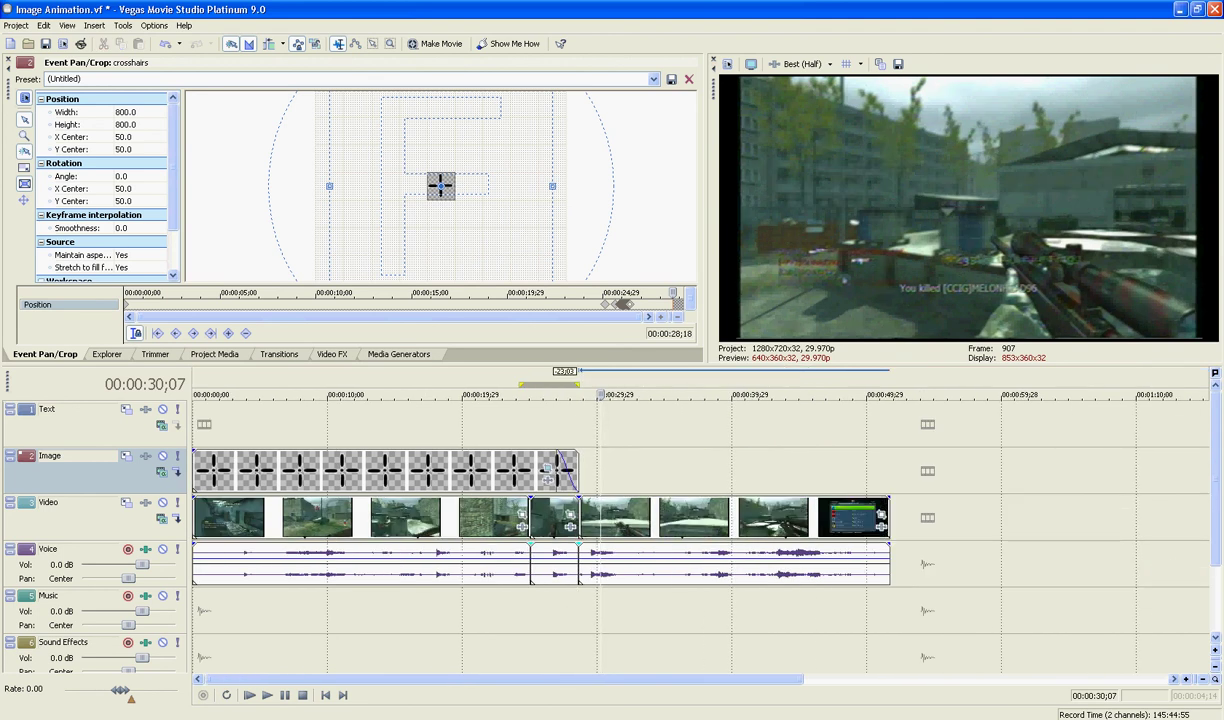
# Import "DJ Roland Kenzo - Your Night.mp3" at the start of the Music track and briefly play the project's opening.
pyautogui.click(16, 25)
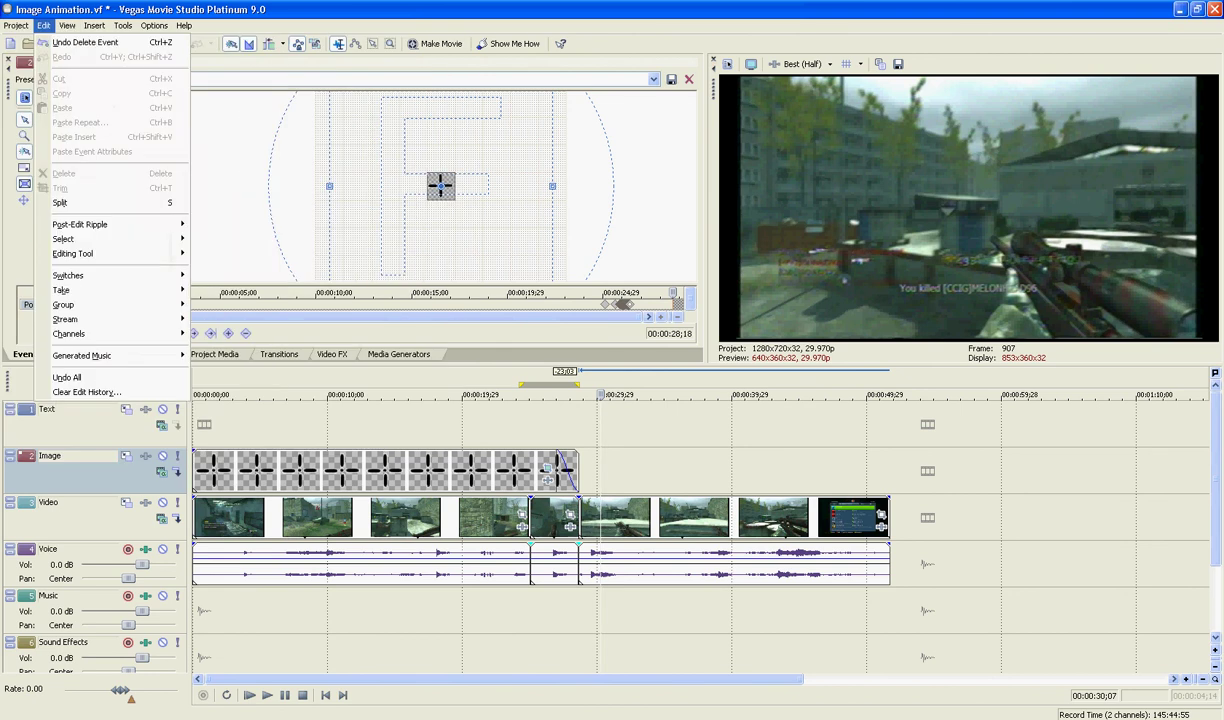
pyautogui.click(45, 166)
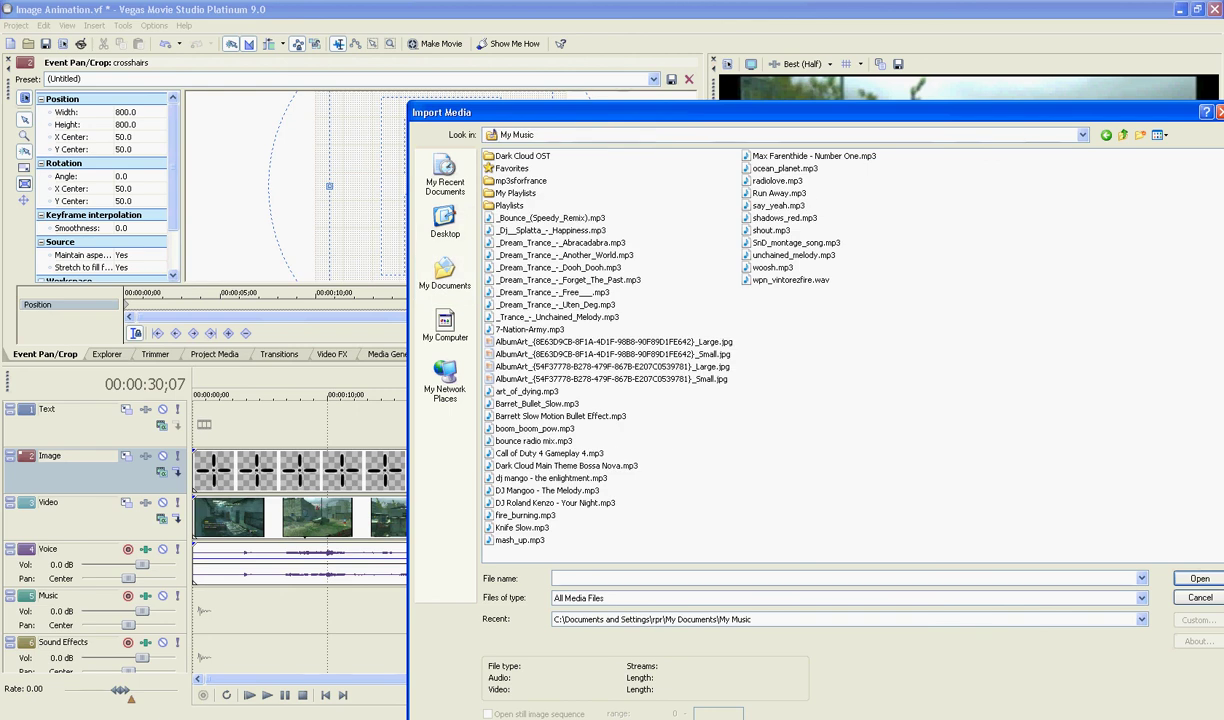
pyautogui.doubleClick(555, 503)
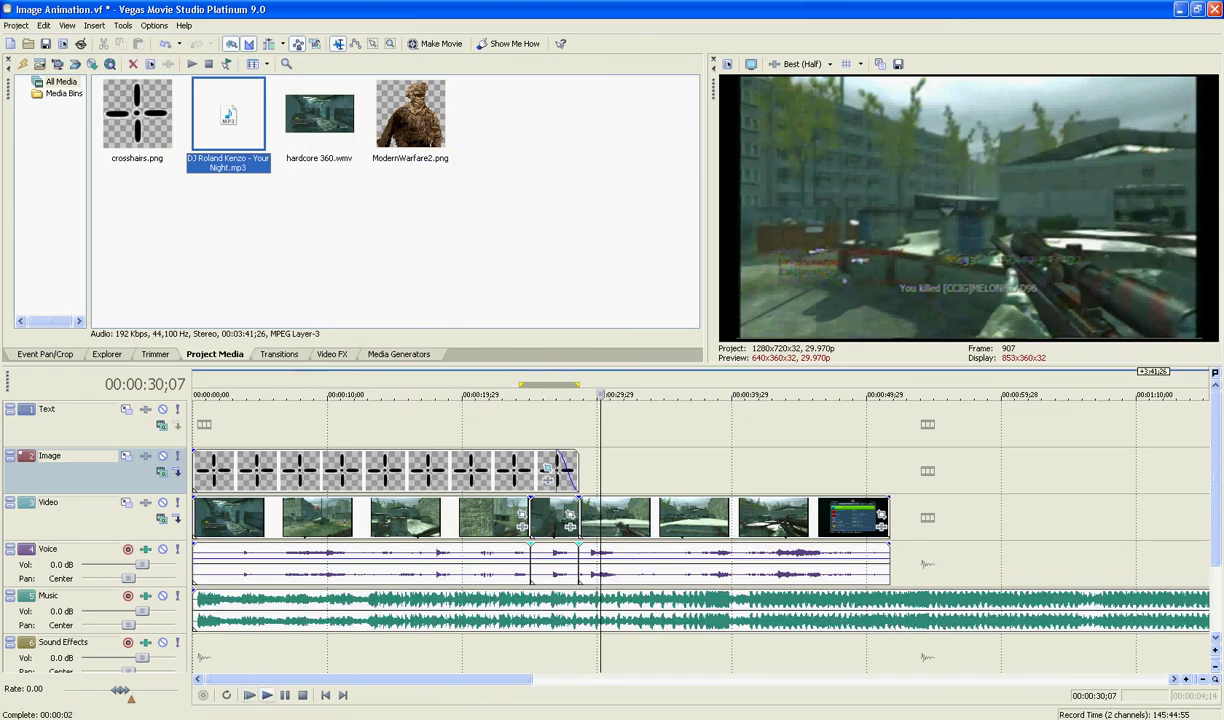
pyautogui.click(205, 656)
pyautogui.click(267, 695)
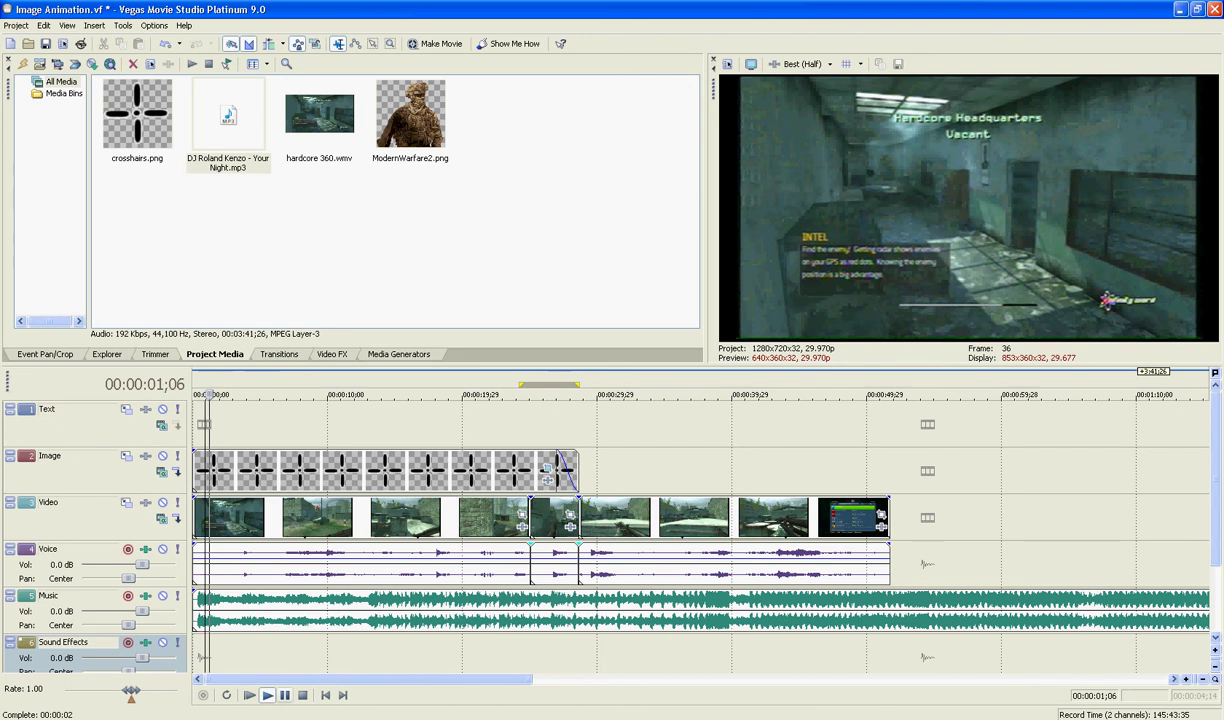
pyautogui.click(285, 695)
# Trim the music to the end of the video at 00:00:51;21 and give it a long fade-out.
pyautogui.click(890, 611)
pyautogui.press('s')
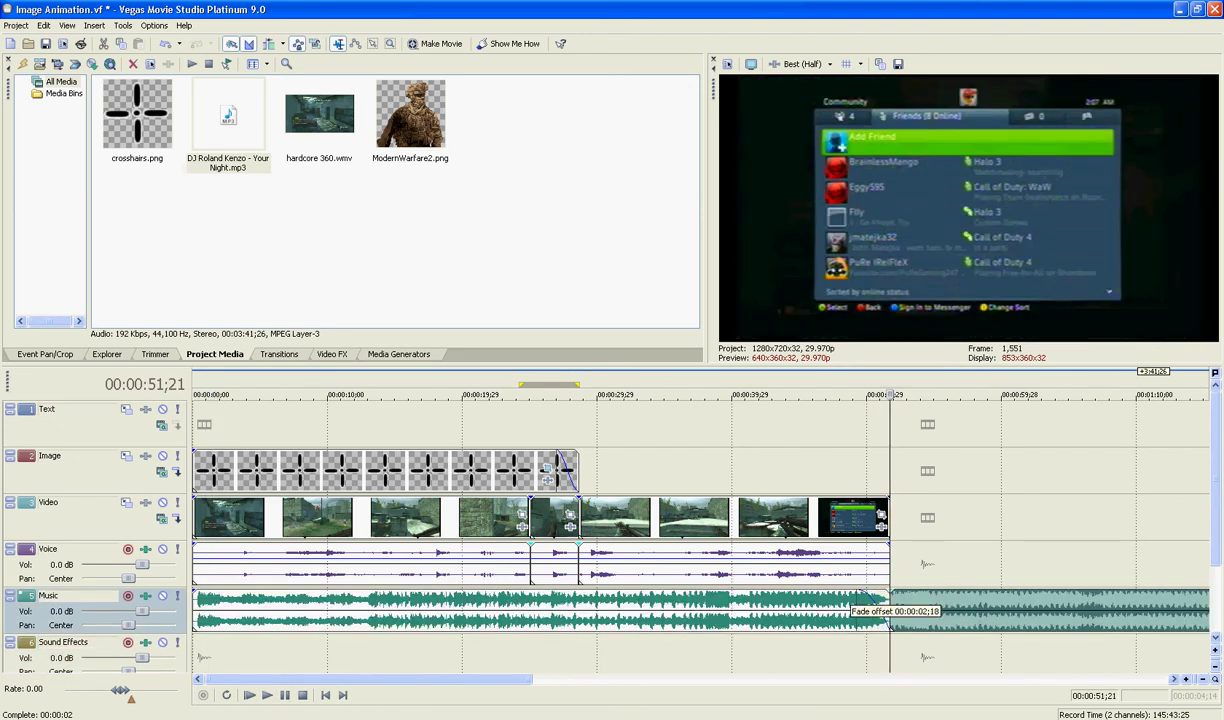
pyautogui.moveTo(887, 591); pyautogui.dragTo(781, 593)
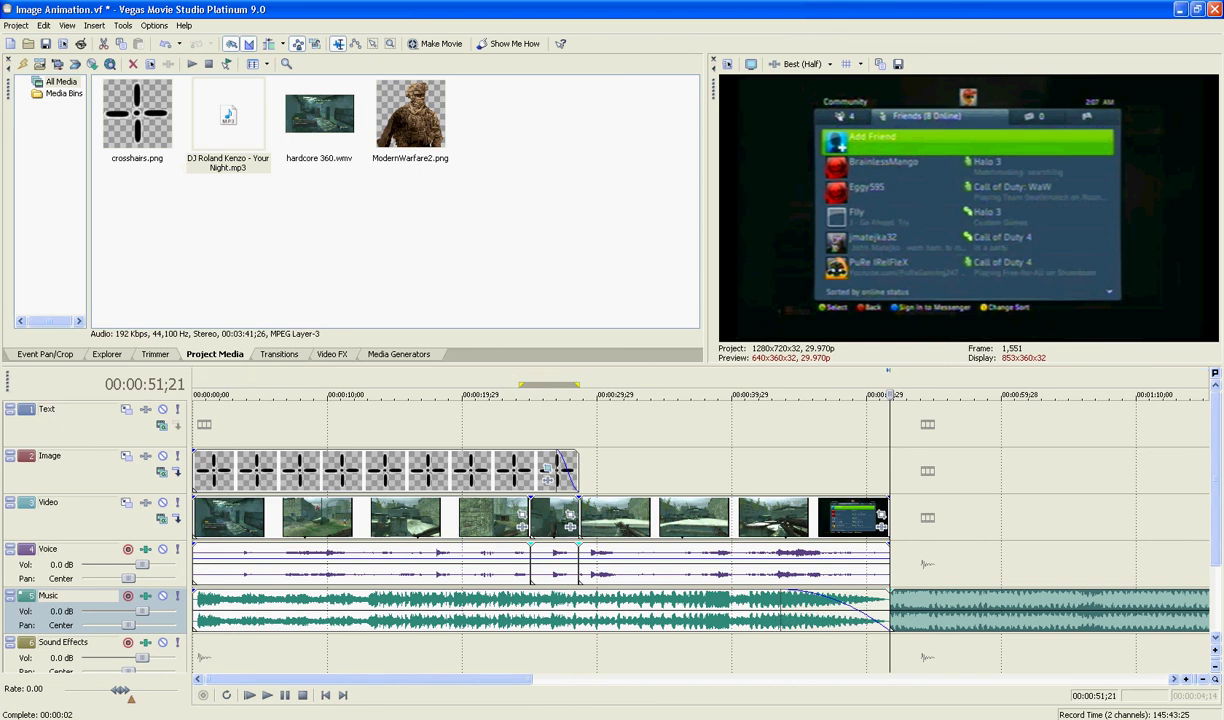
pyautogui.press('Delete')
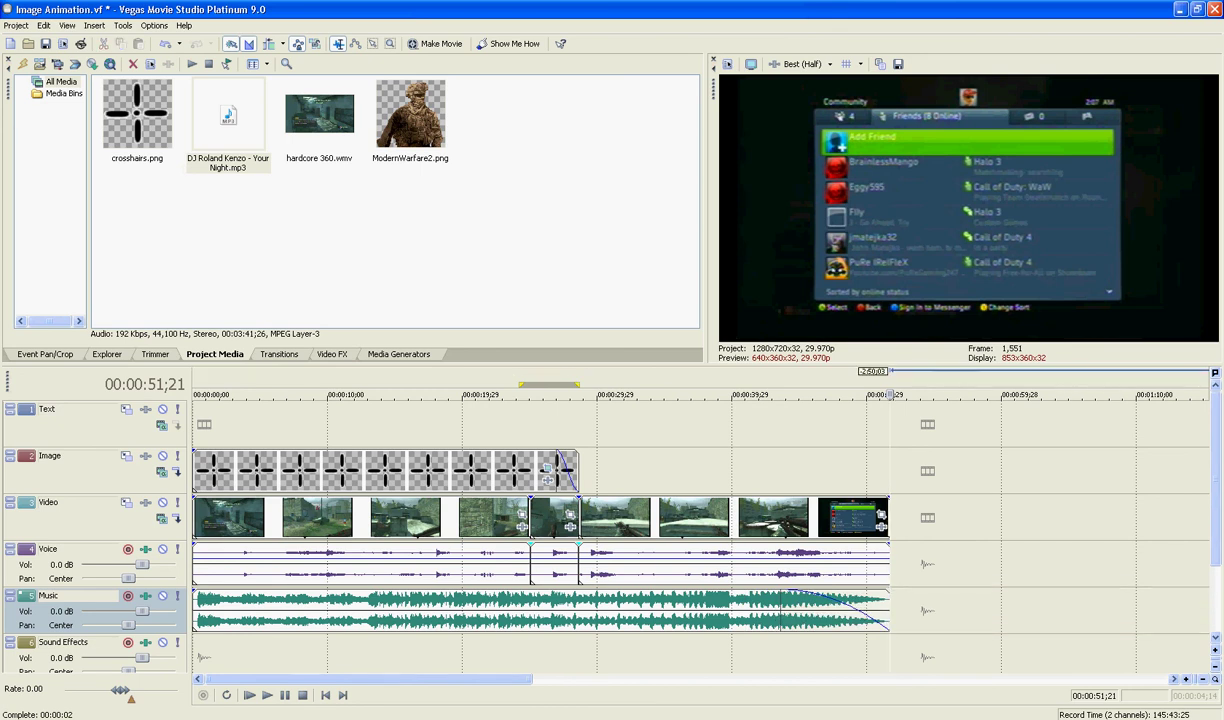